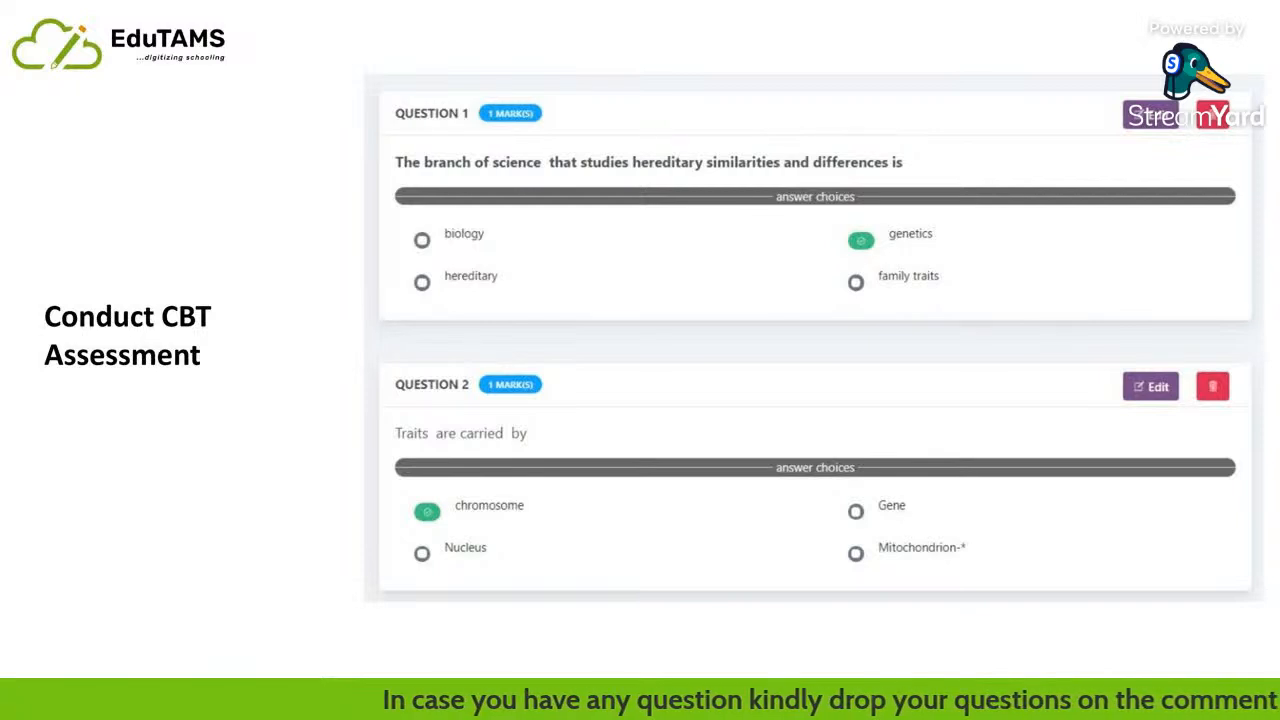
key(Right)
key(Right)
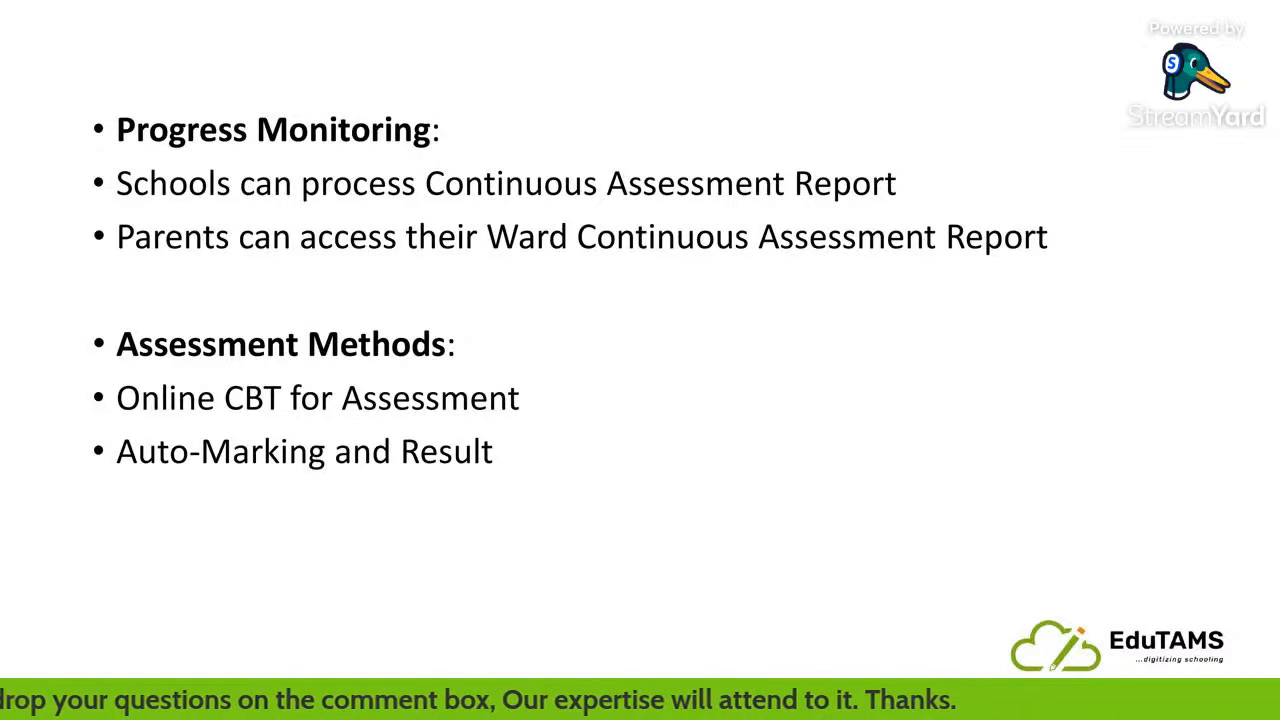
key(Left)
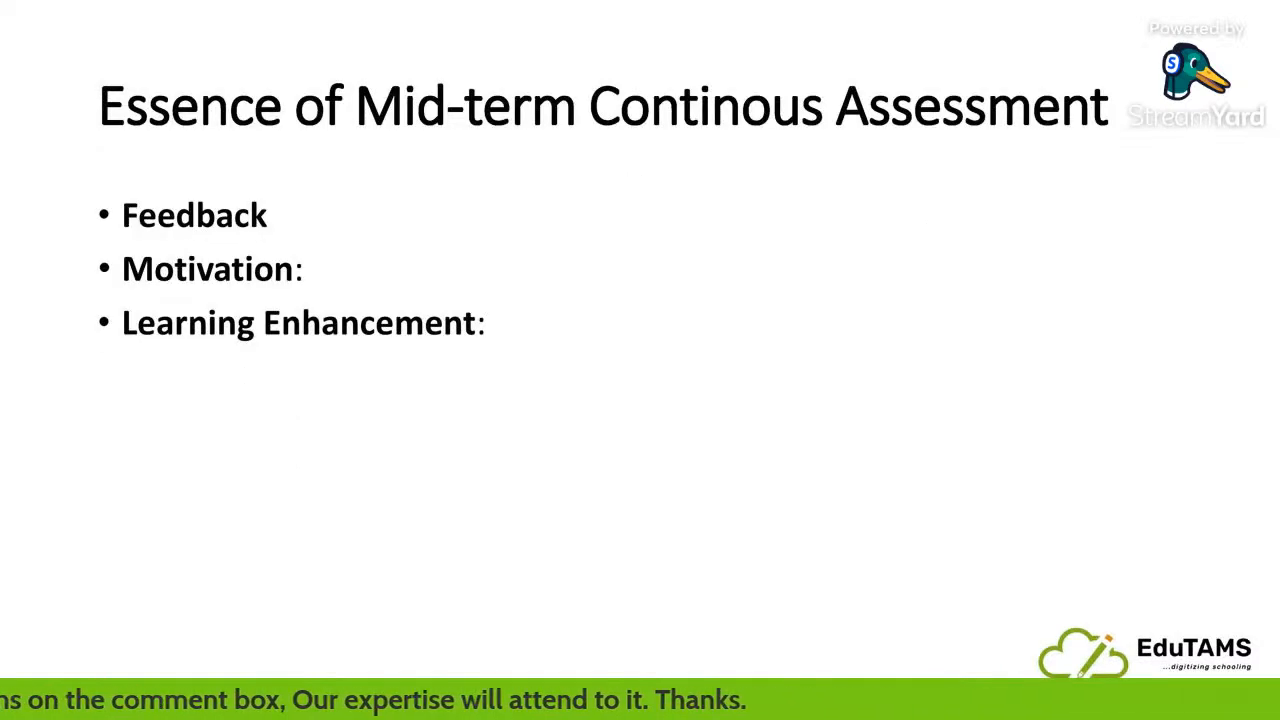
key(Left)
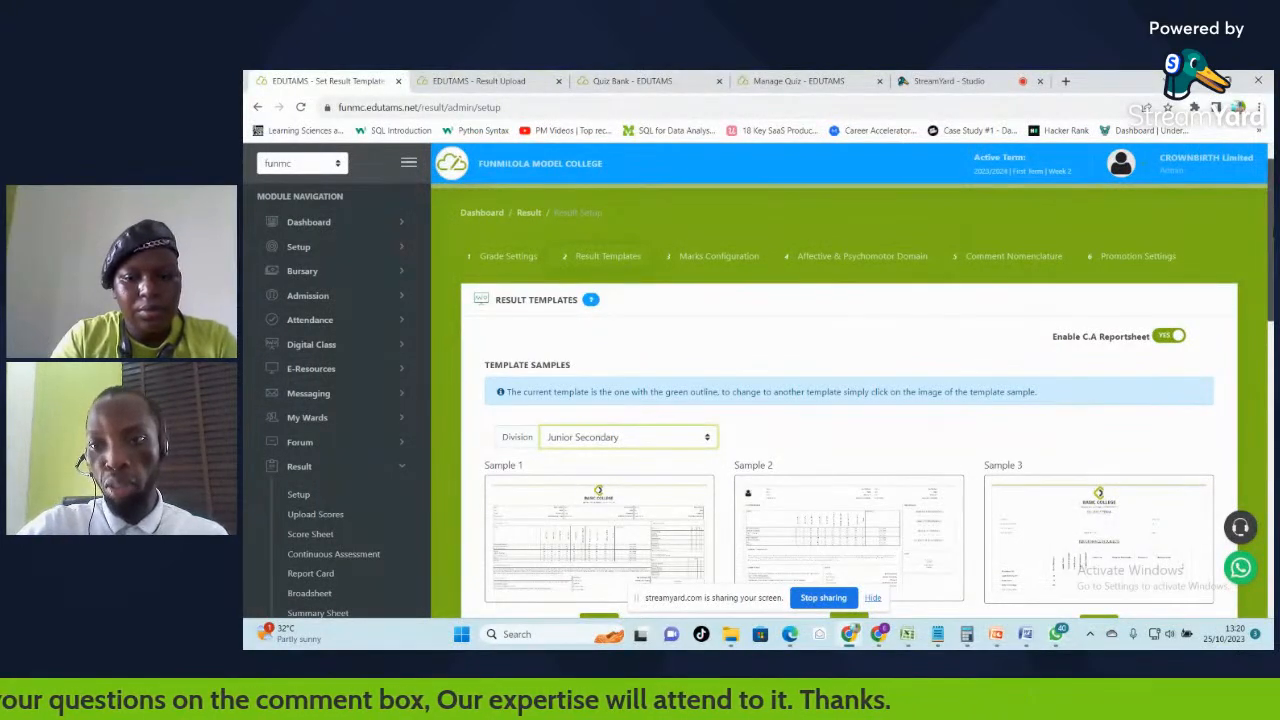
Open Result Templates in the result setup and toggle Enable C.A Reportsheet off and back on.
mouse_move(1273, 222)
mouse_down()
mouse_move(1271, 277)
mouse_move(1268, 203)
mouse_up()
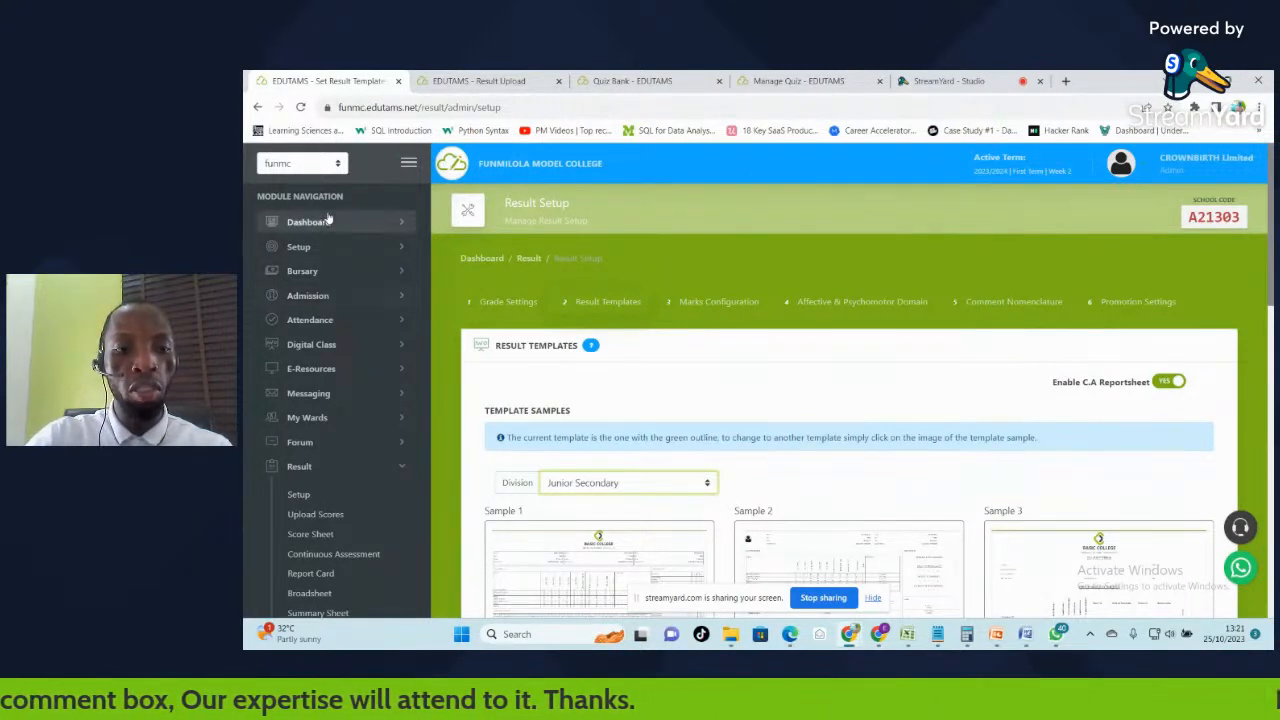
click(300, 493)
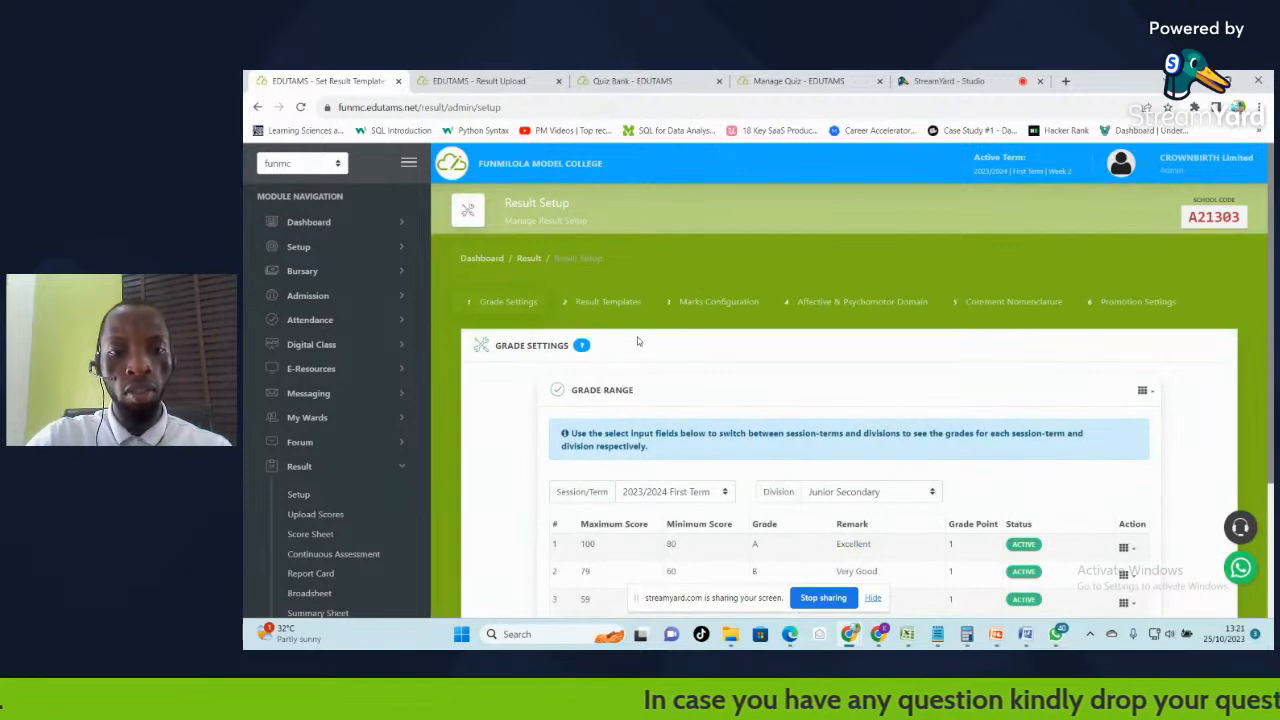
click(616, 303)
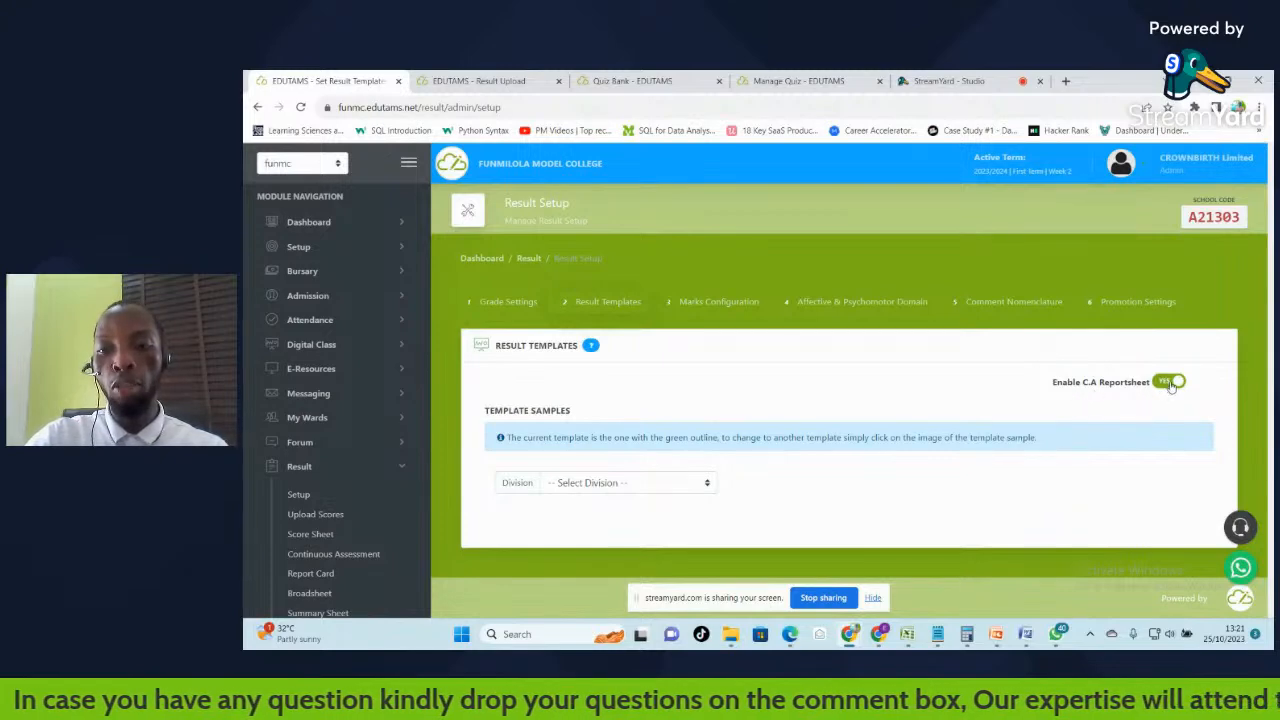
click(1170, 384)
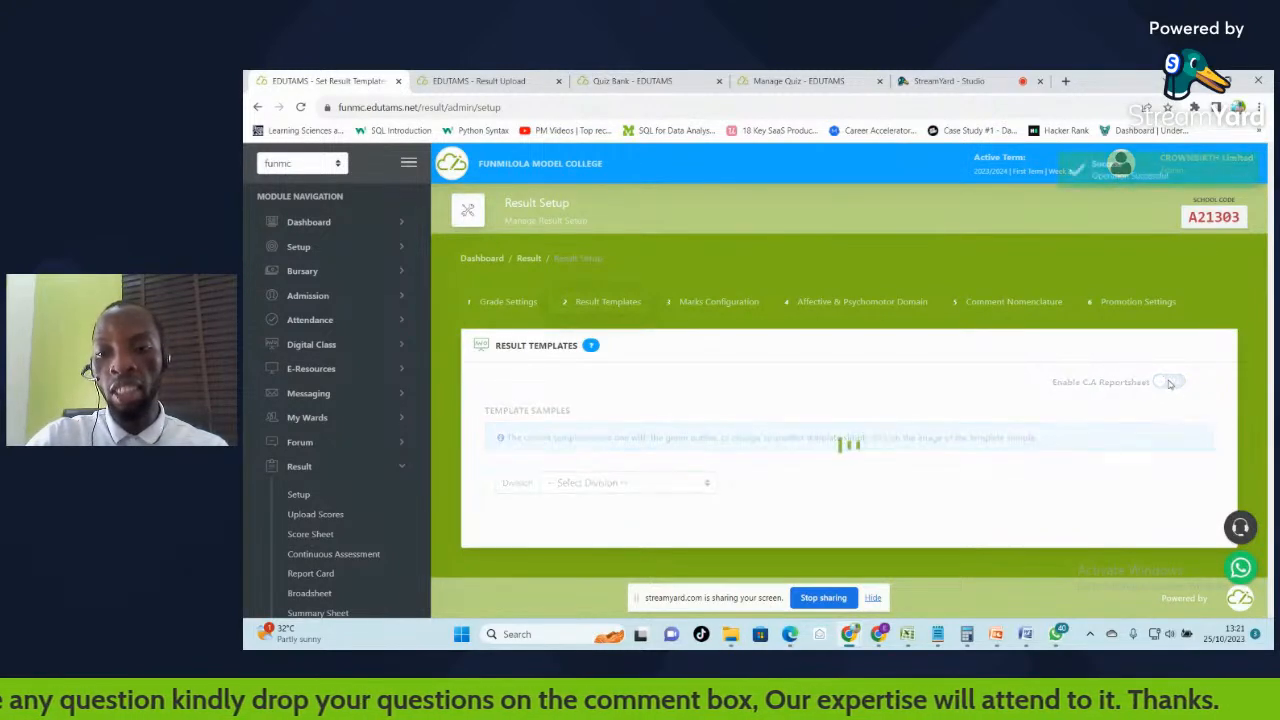
click(1168, 383)
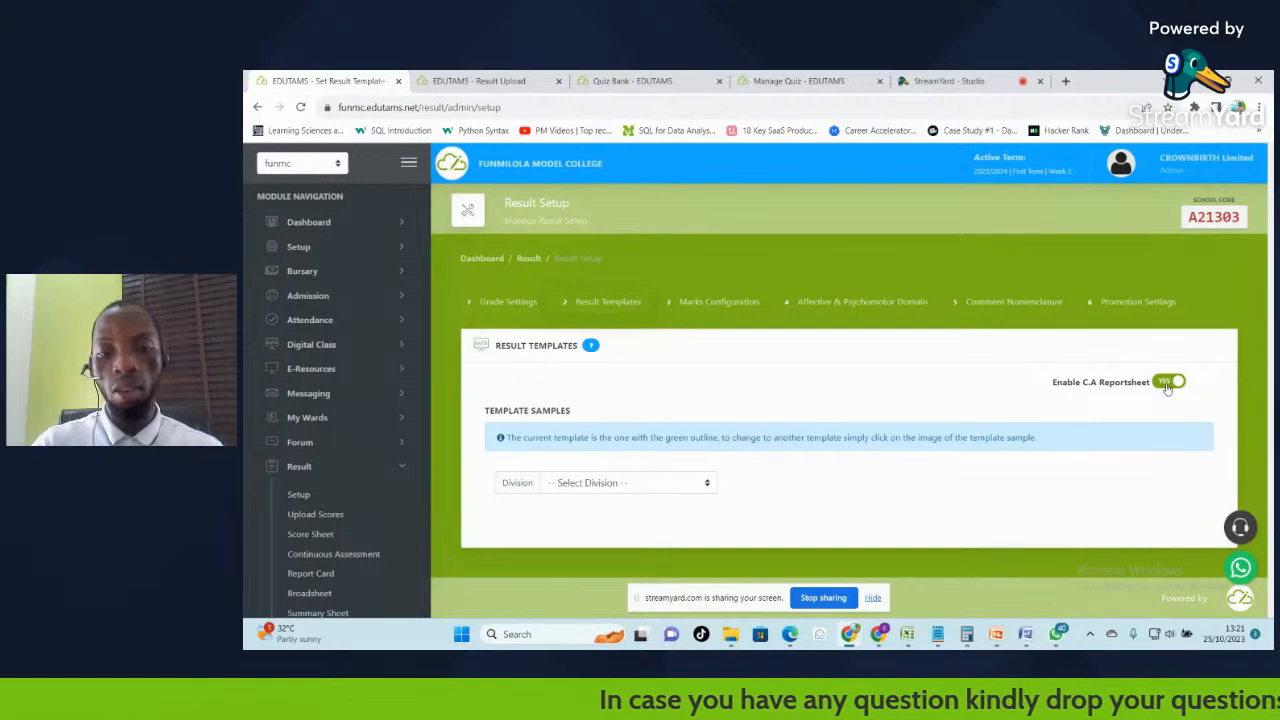
Filter the Result Upload list for the Junior Secondary programme by class JSS2 A.
click(536, 76)
scroll(1273, 381, down, 3)
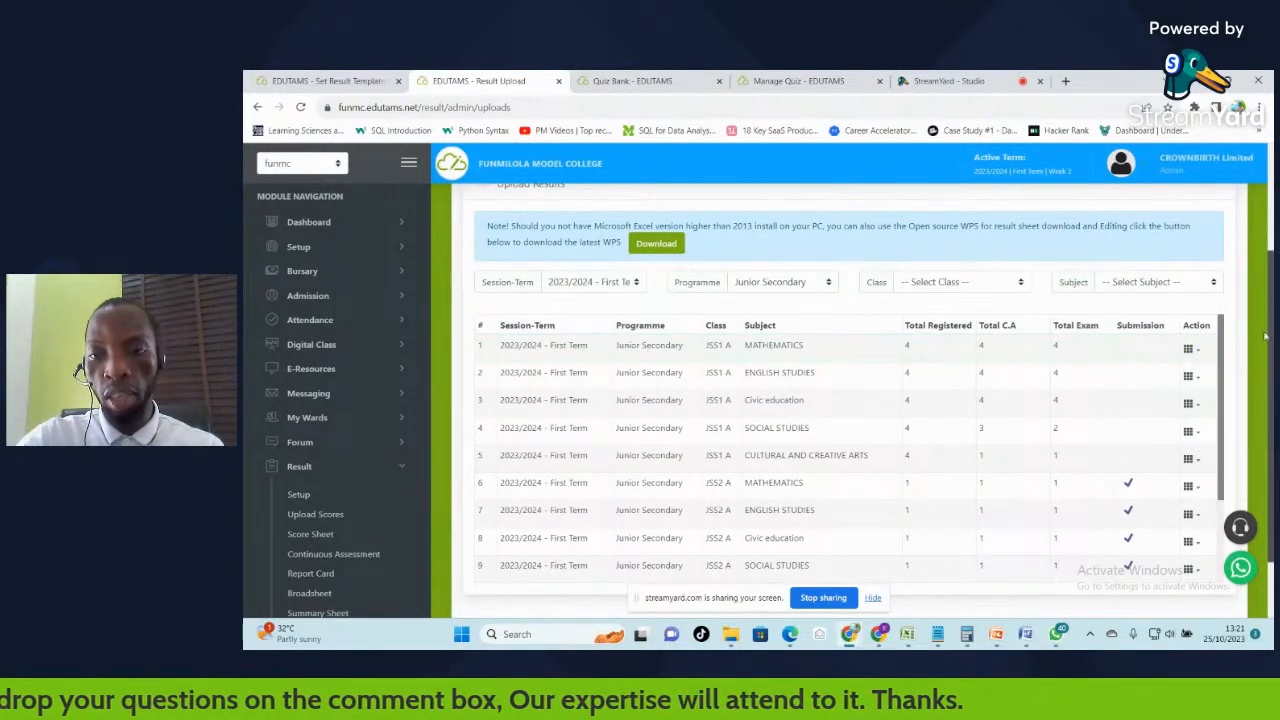
click(803, 284)
click(964, 280)
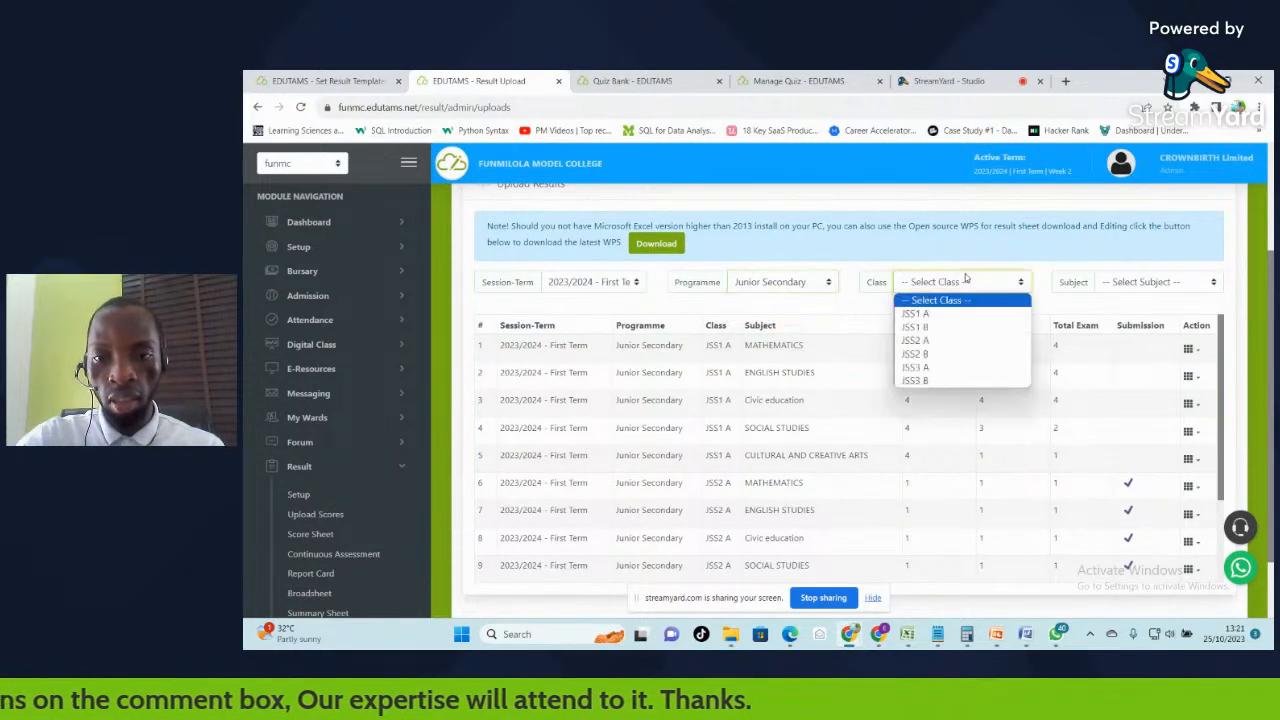
click(928, 340)
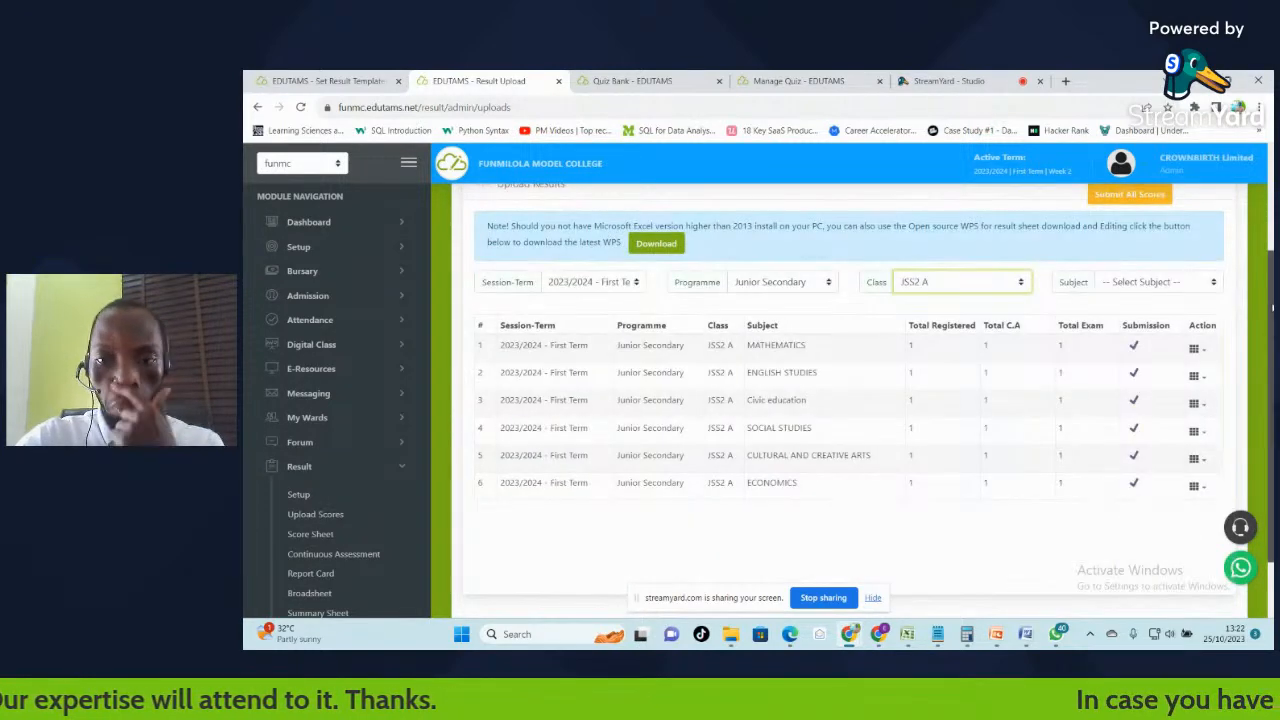
Try a different class filter, leave the page and reopen the unfiltered Upload Scores list.
click(967, 283)
click(948, 368)
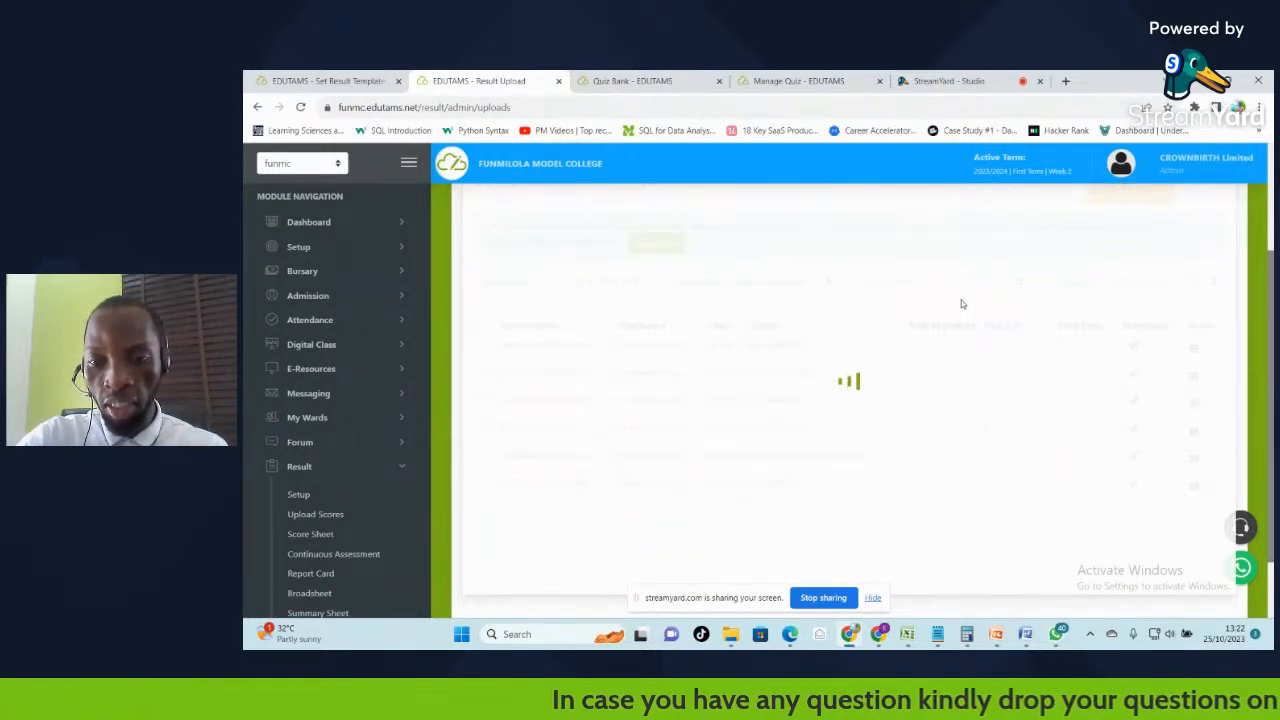
click(257, 107)
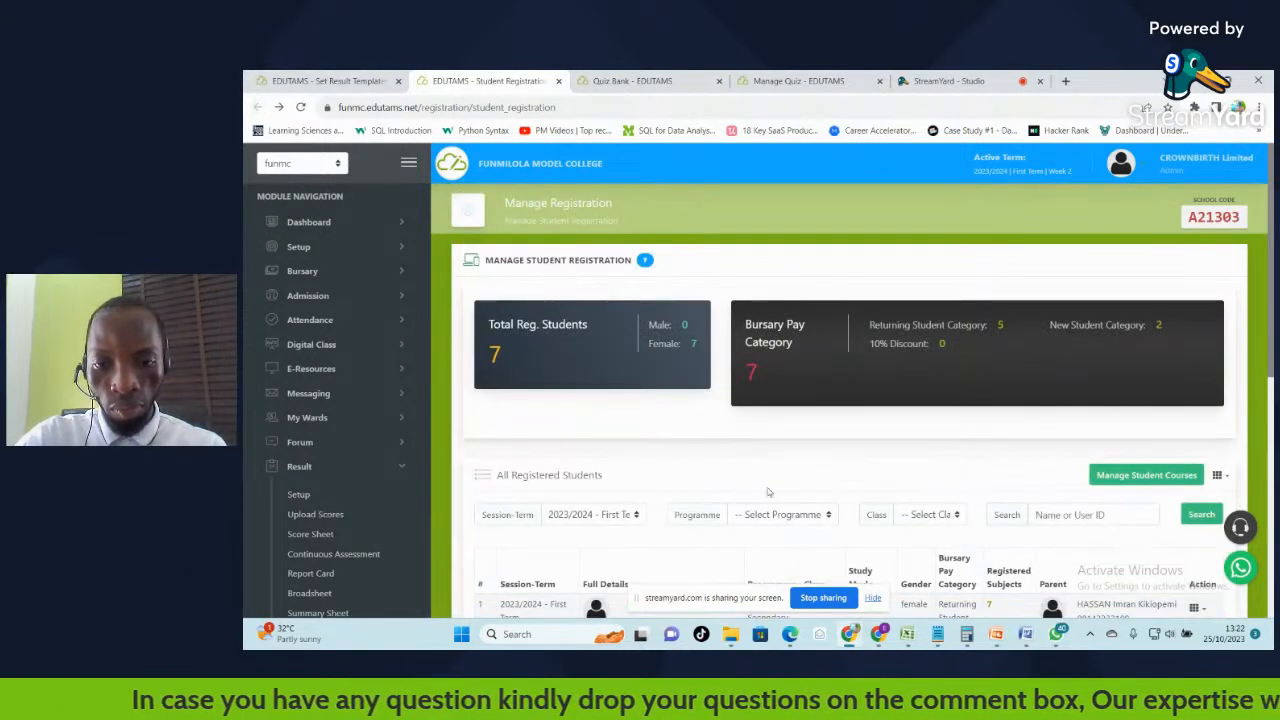
click(342, 514)
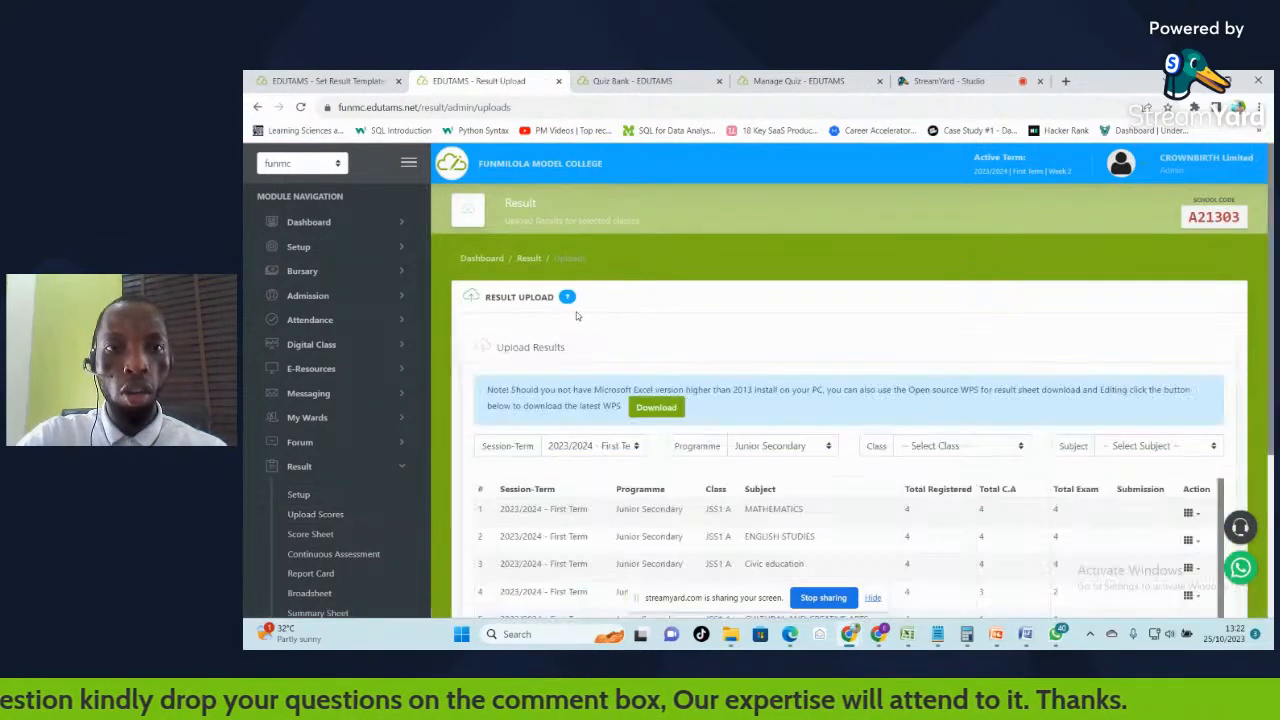
Review the C.A Reportsheet setting in the result setup and the score actions offered for JSS1 A Mathematics in the upload list.
click(246, 78)
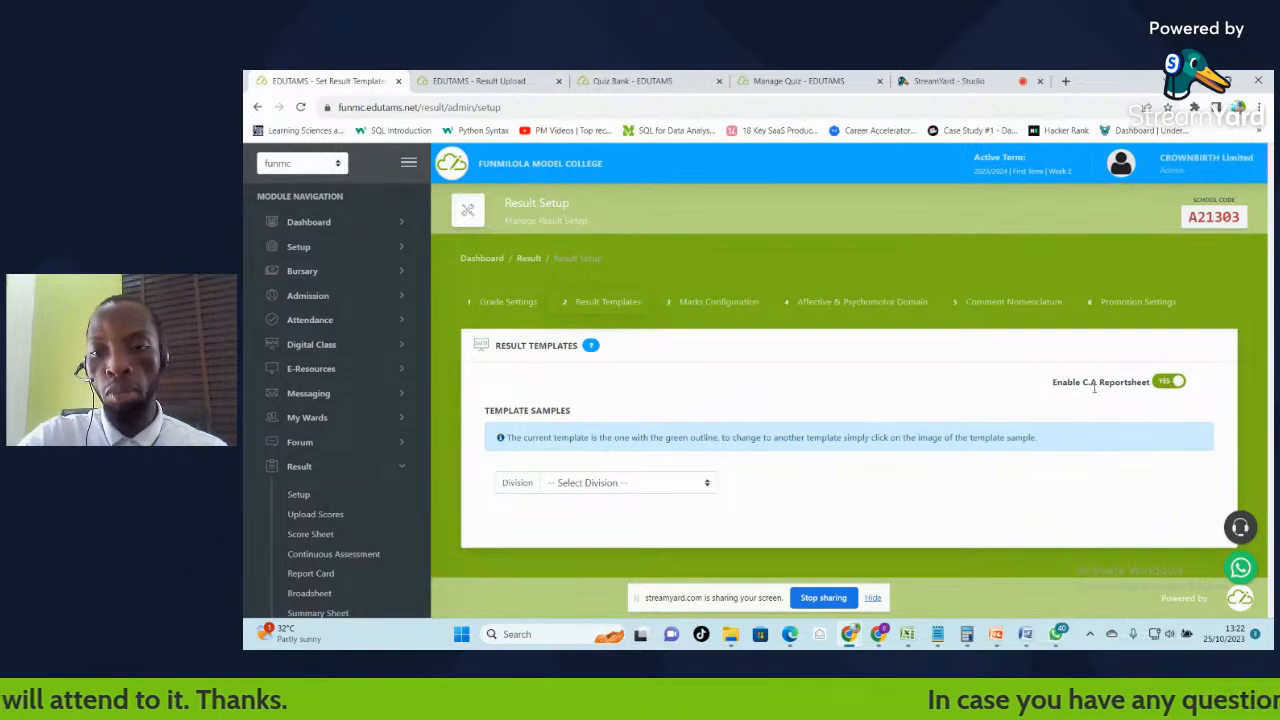
click(478, 80)
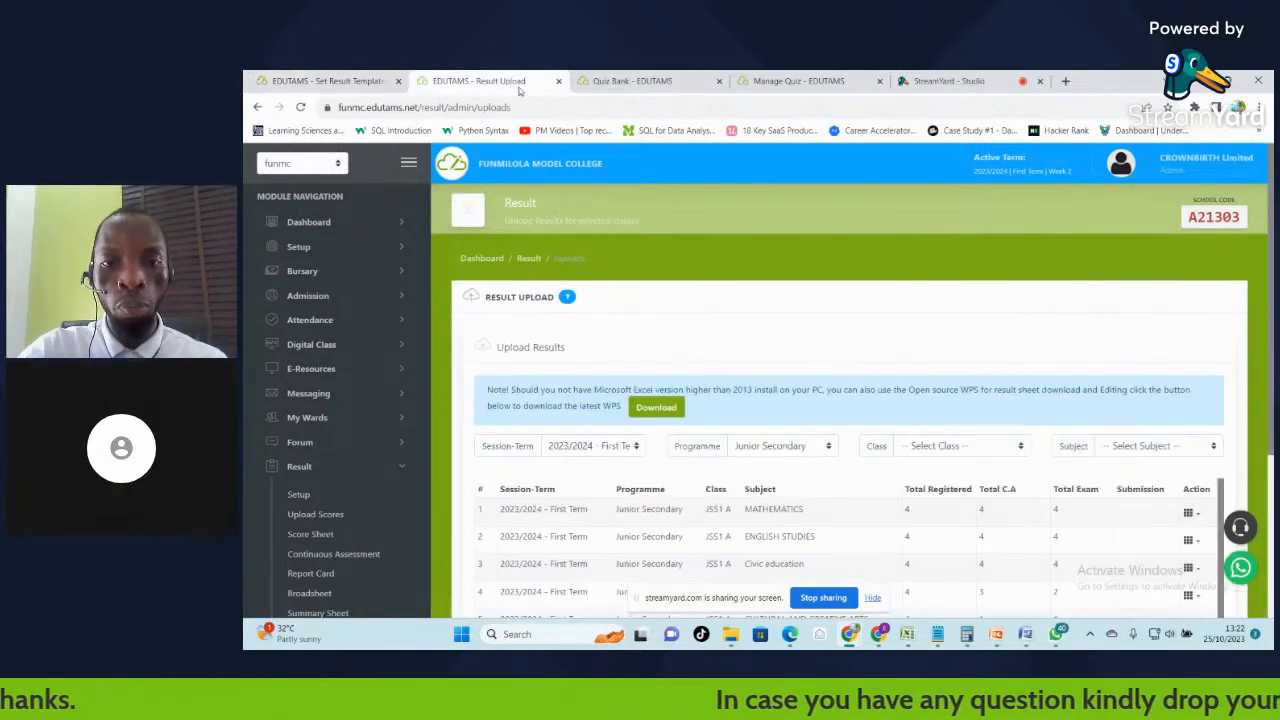
scroll(850, 400, down, 2)
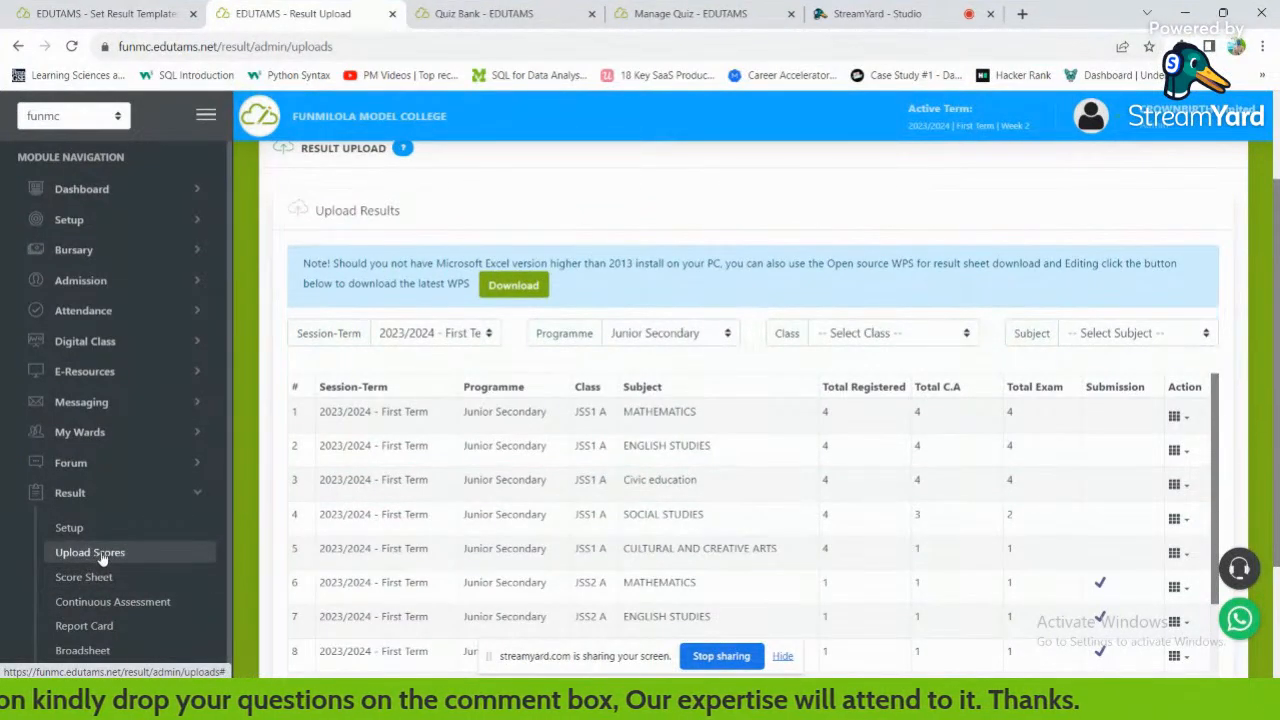
click(1174, 416)
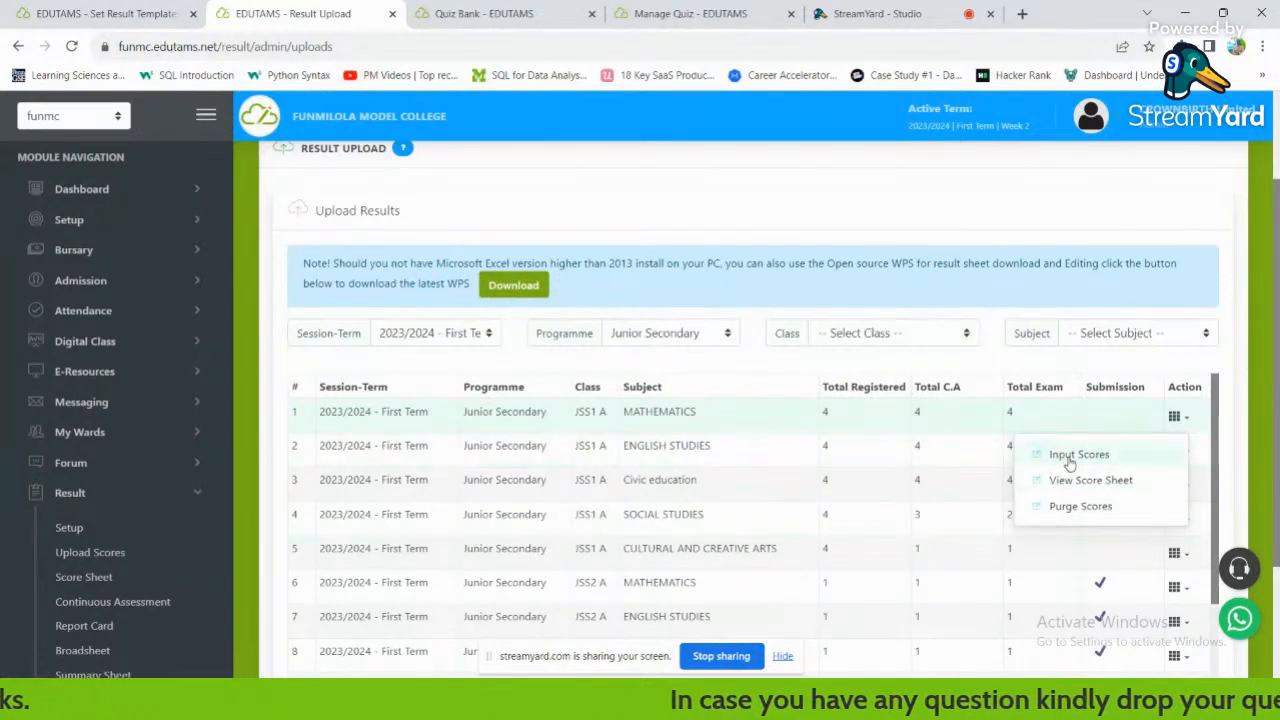
click(934, 420)
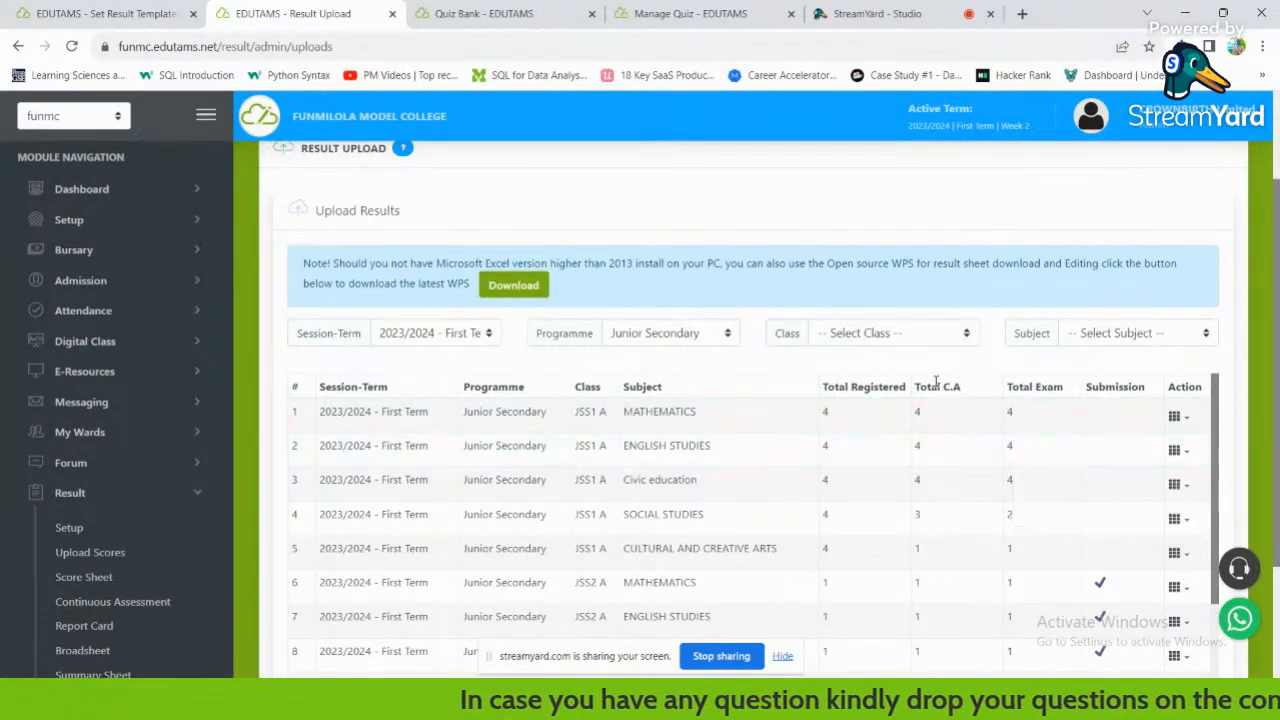
scroll(926, 400, down, 3)
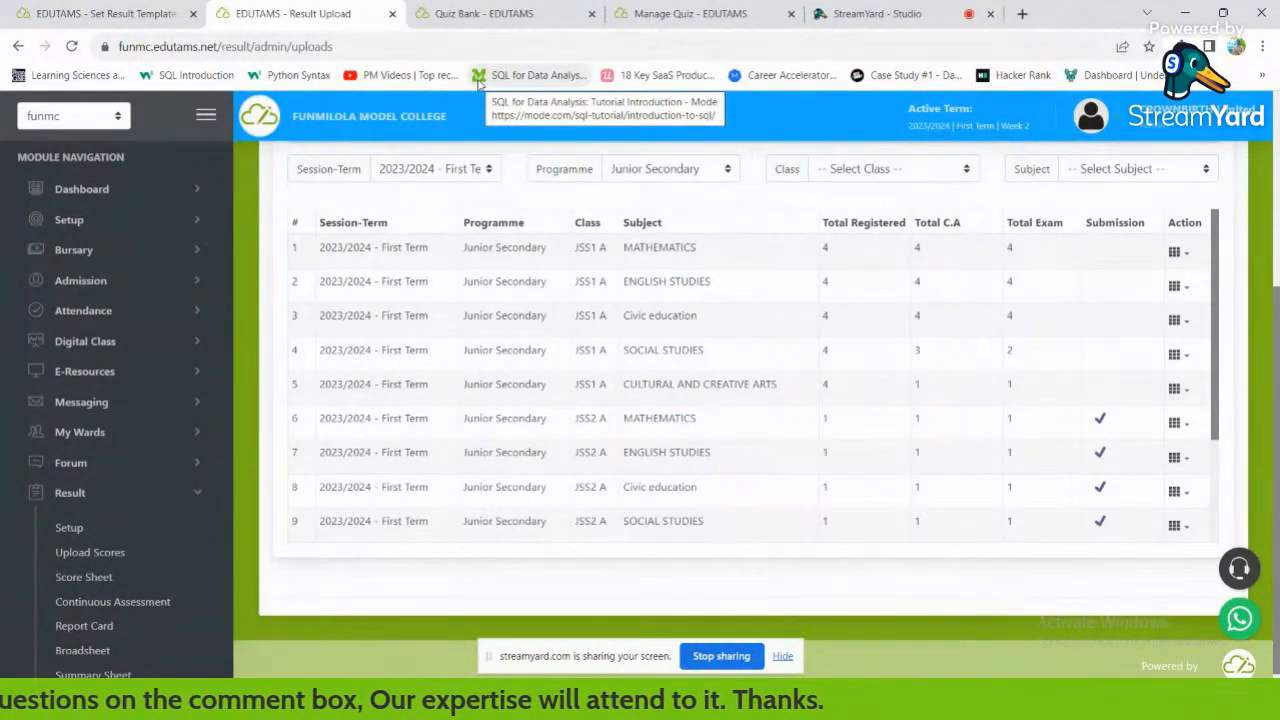
Switch to the Microsoft Edge window and view the student's C.A scores page down to the subject table.
click(480, 14)
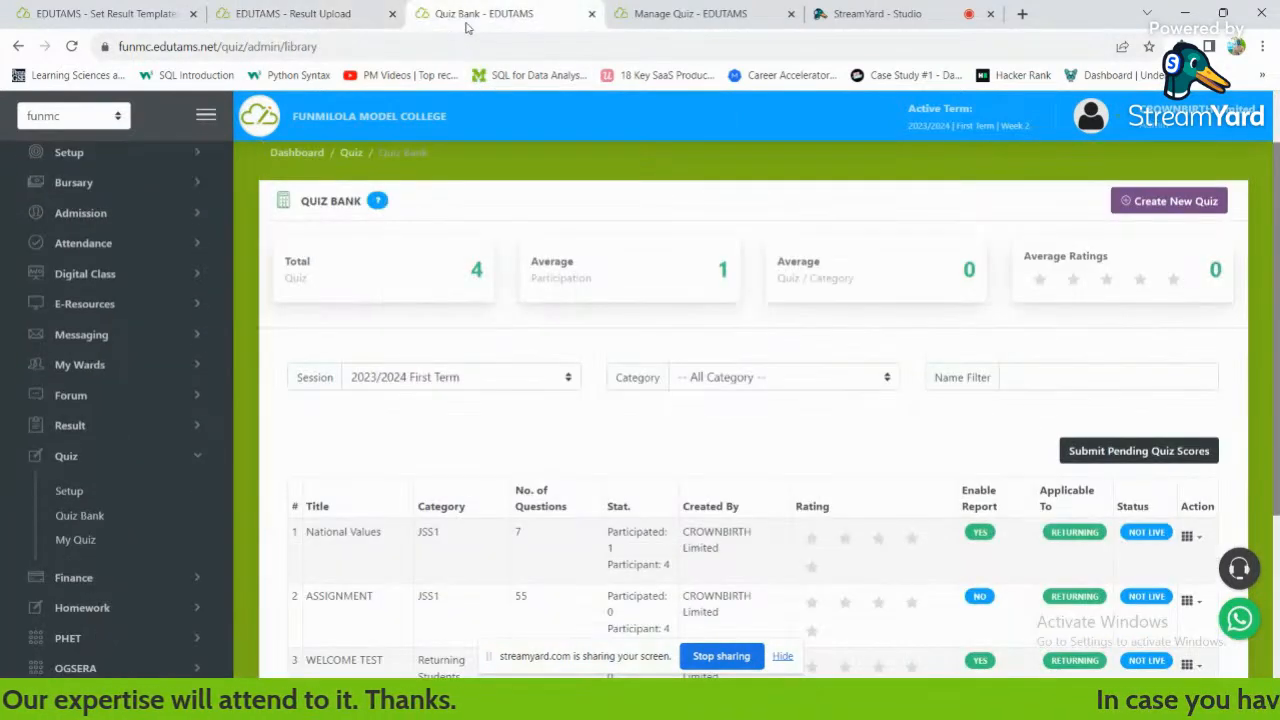
click(335, 9)
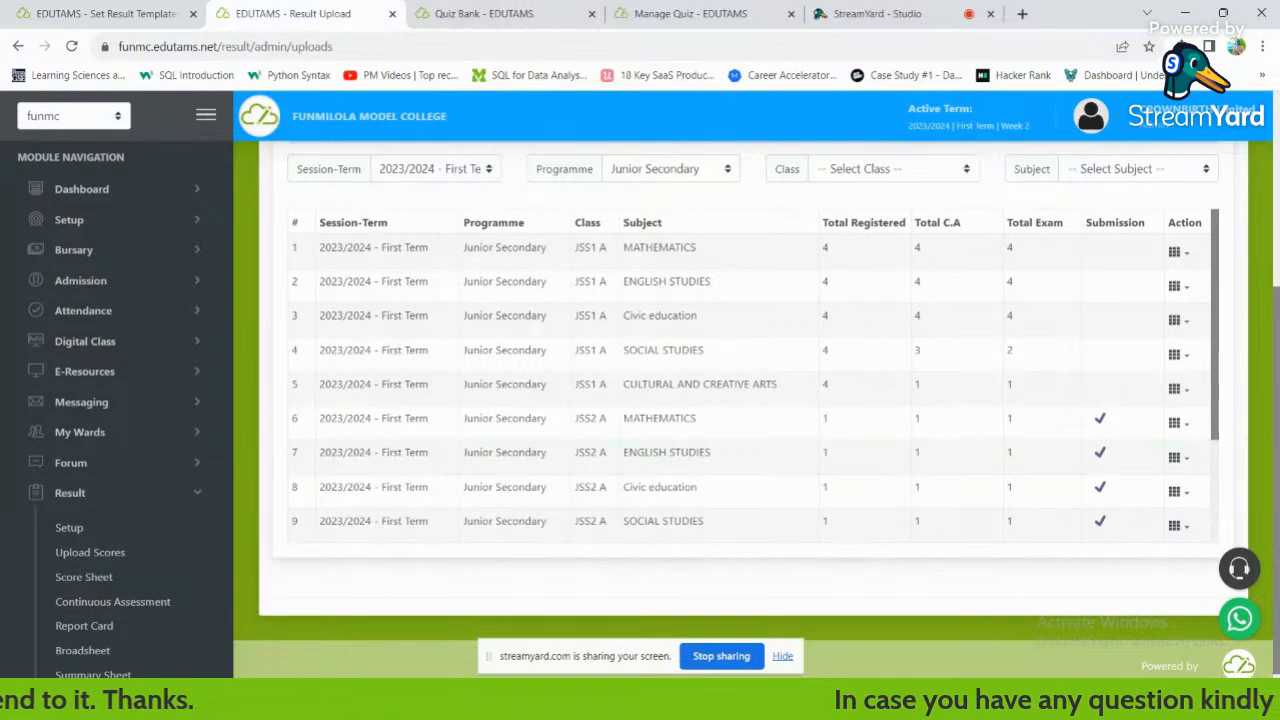
key(alt+Tab)
click(367, 10)
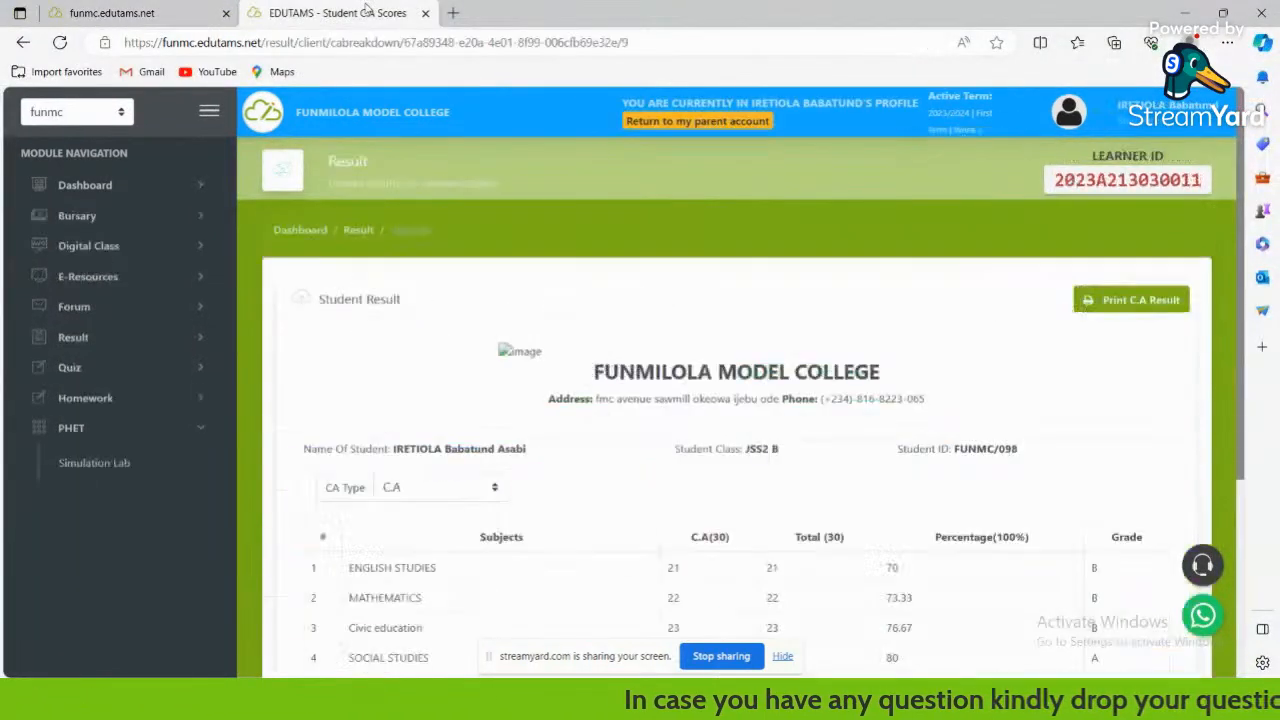
drag(1235, 181, 1240, 290)
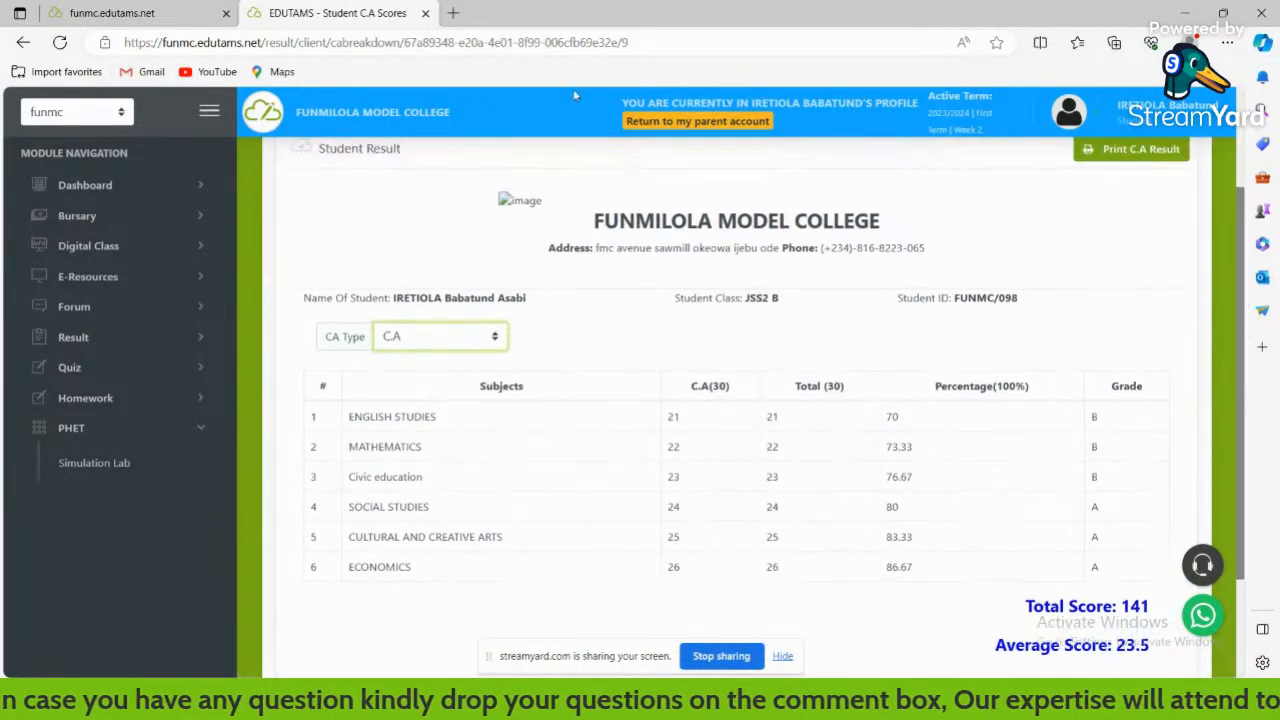
View the CA report of the second ward on the parent dashboard and look over its subject scores.
click(186, 8)
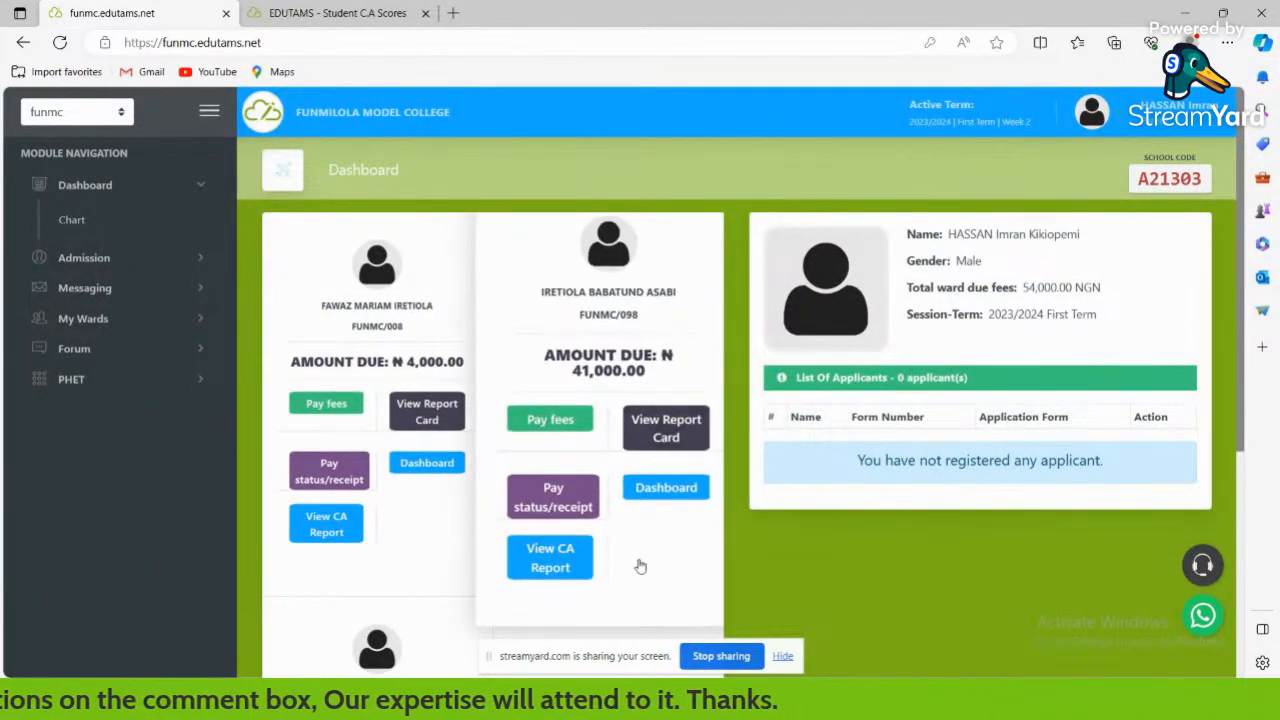
click(550, 555)
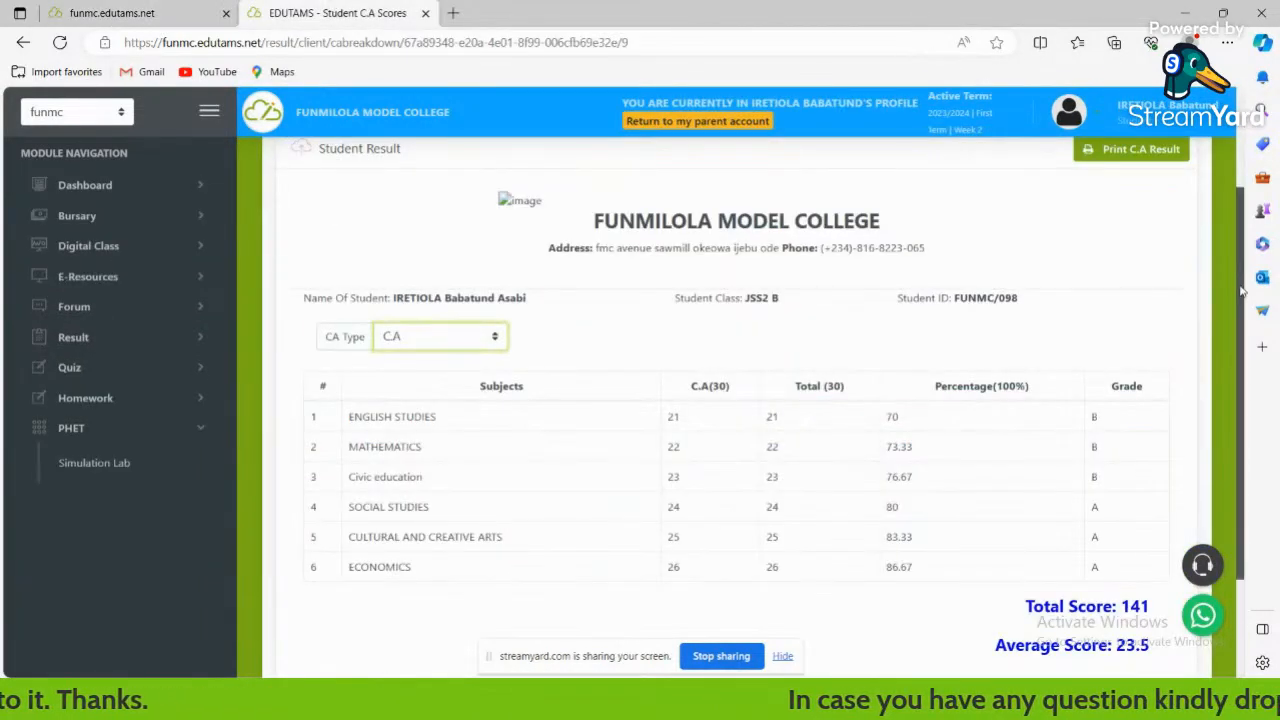
scroll(1240, 290, down, 1)
scroll(1225, 270, up, 2)
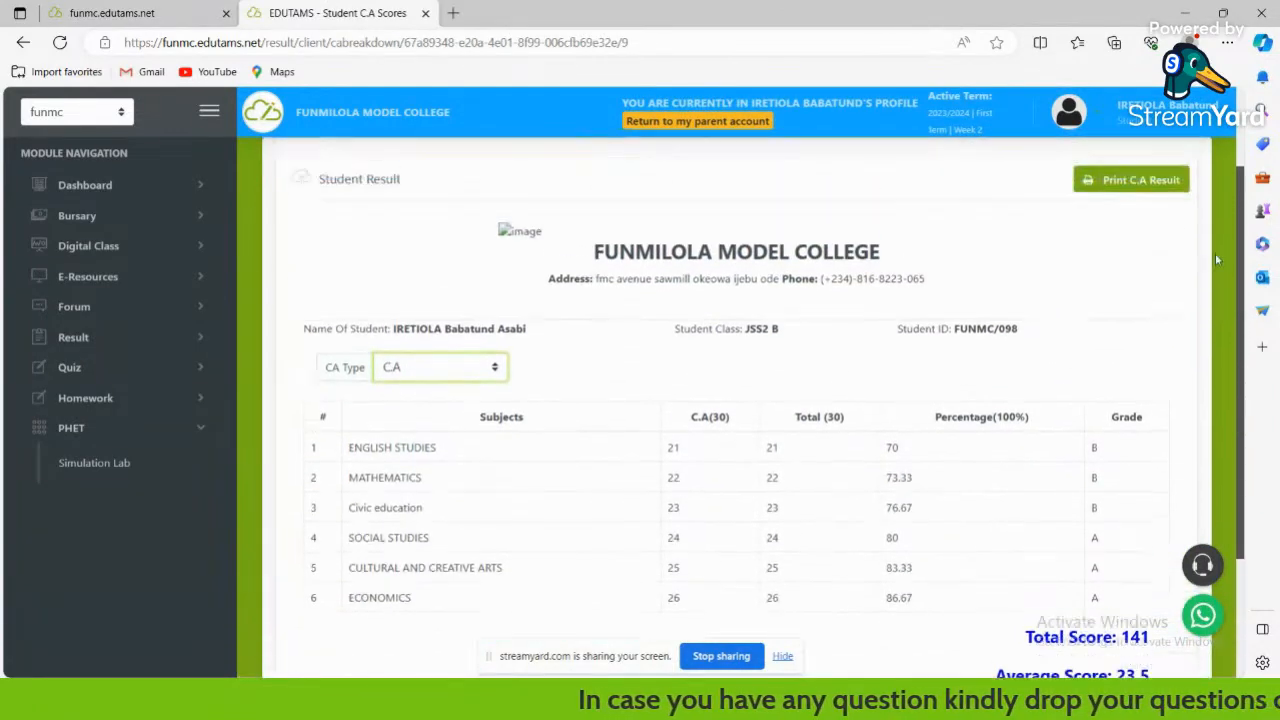
Preview the student's C.A result for printing, cancel the print, and revisit the parent dashboard before returning to the result.
click(1117, 228)
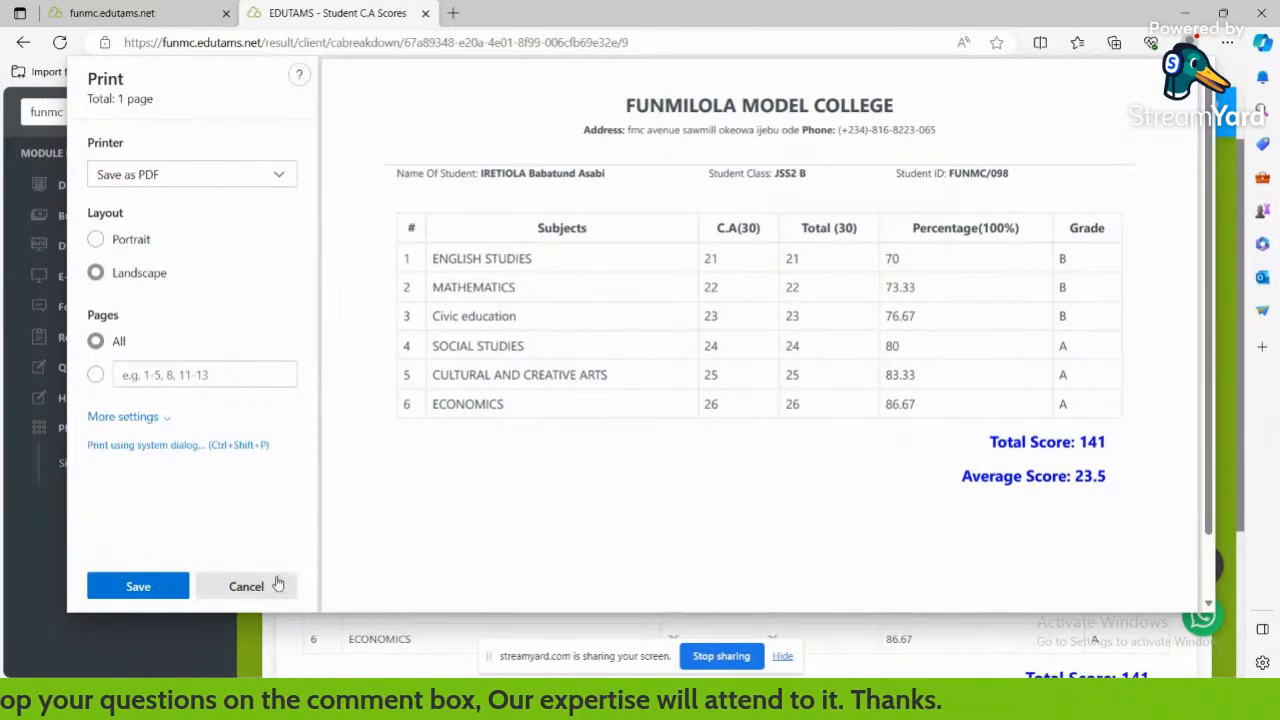
click(246, 586)
click(112, 13)
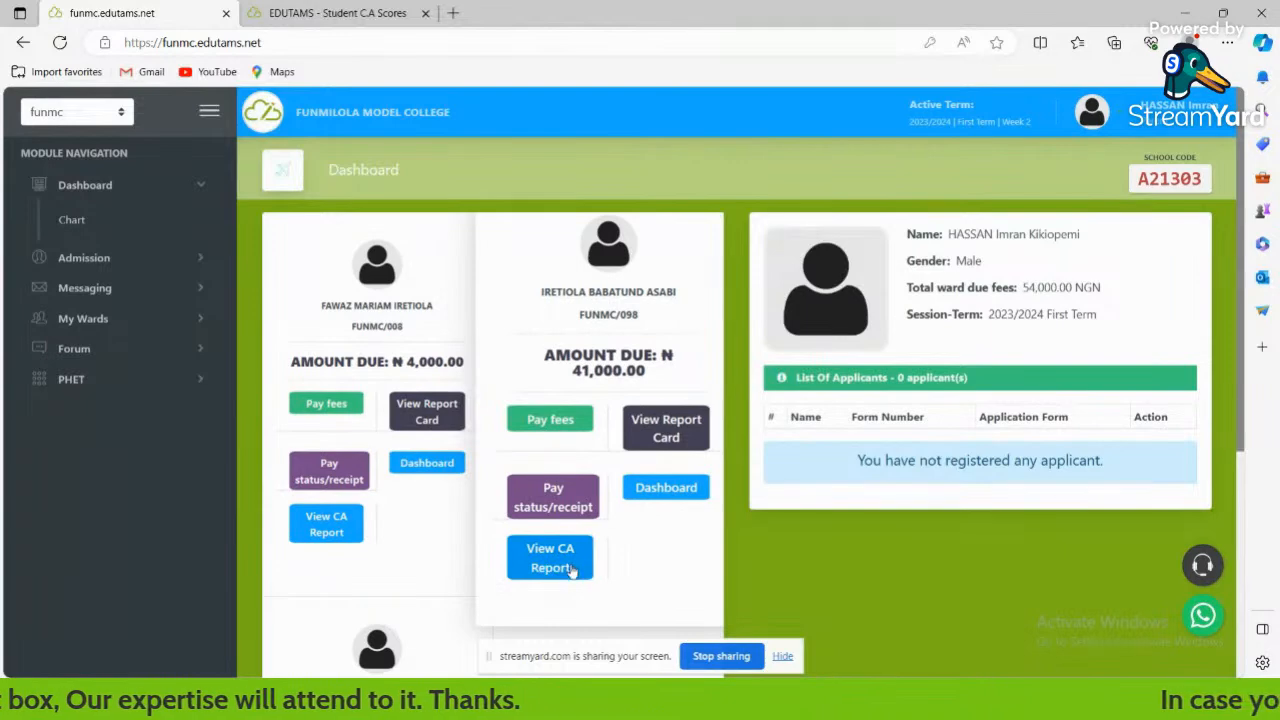
click(322, 10)
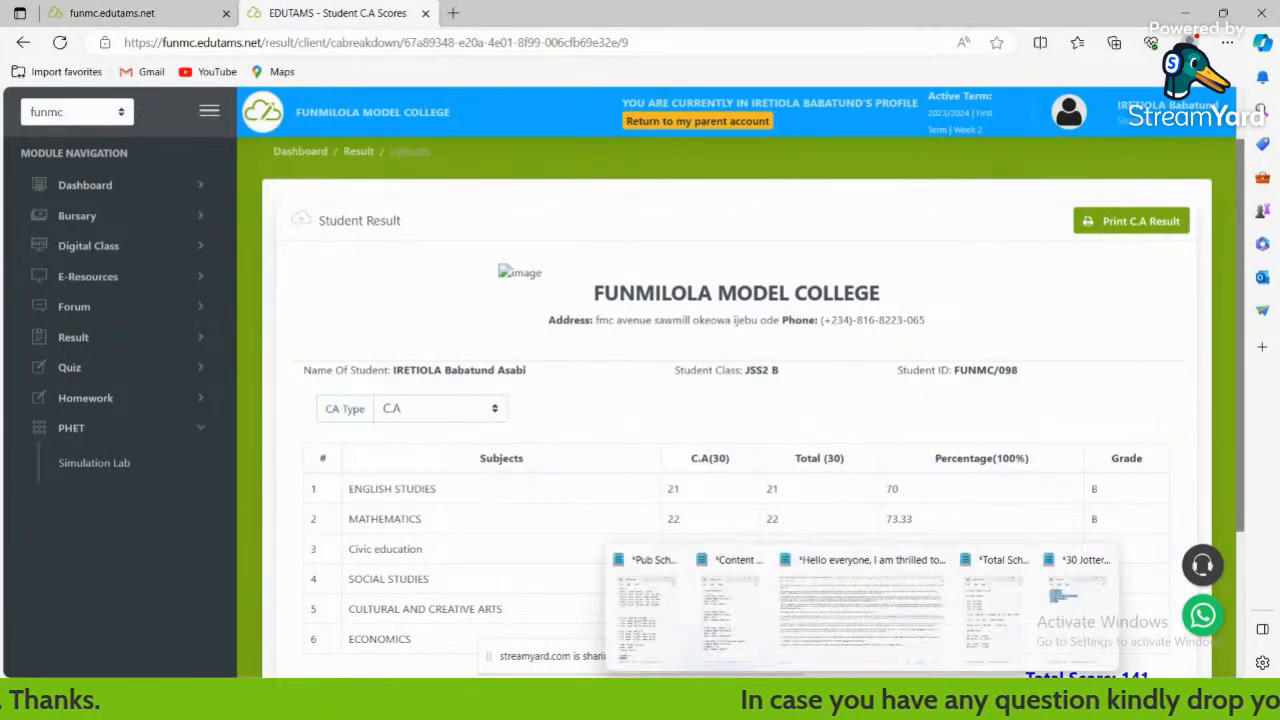
Switch back to the Chrome Result Upload window and examine the JSS1 A Mathematics score actions and the Result module's options.
mouse_move(752, 702)
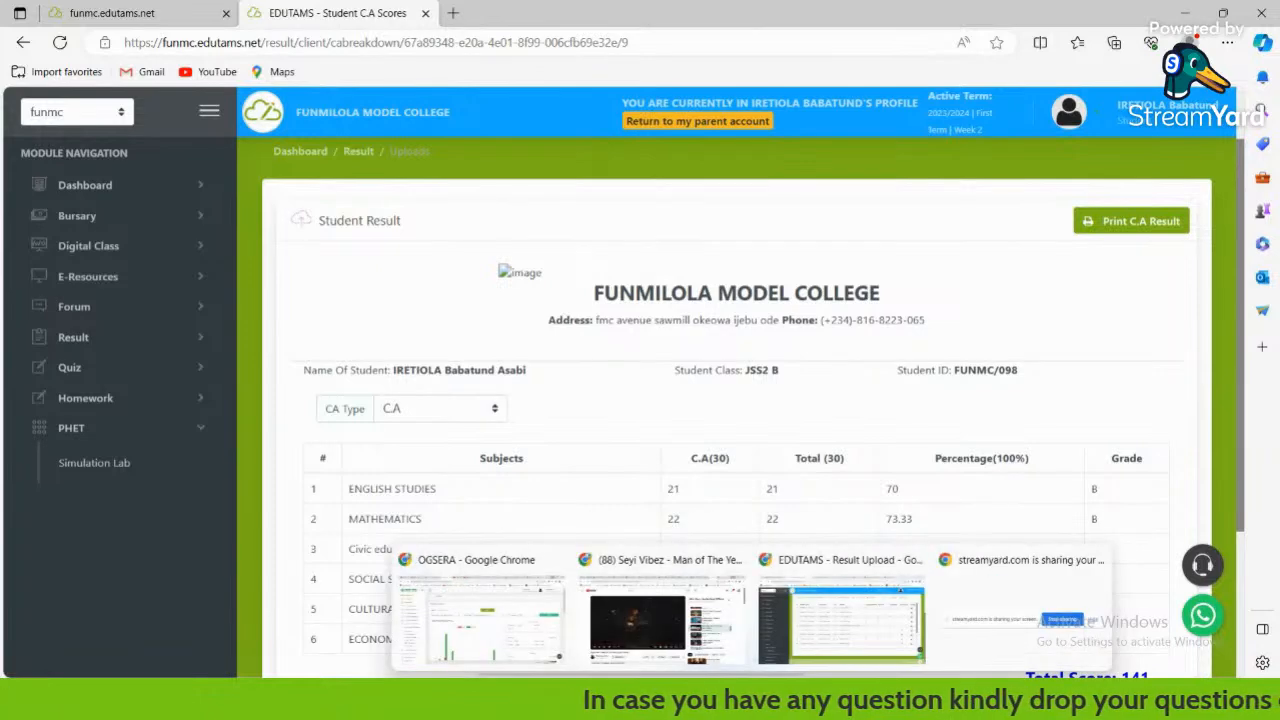
click(840, 620)
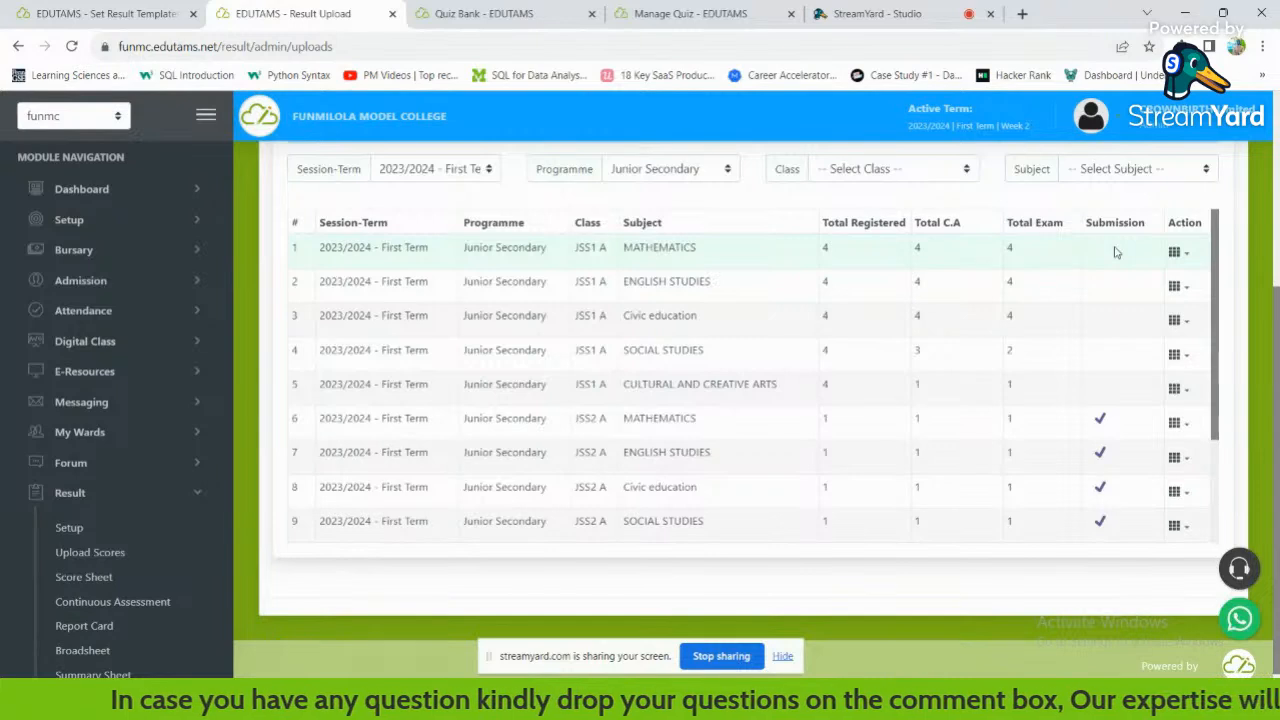
click(1176, 253)
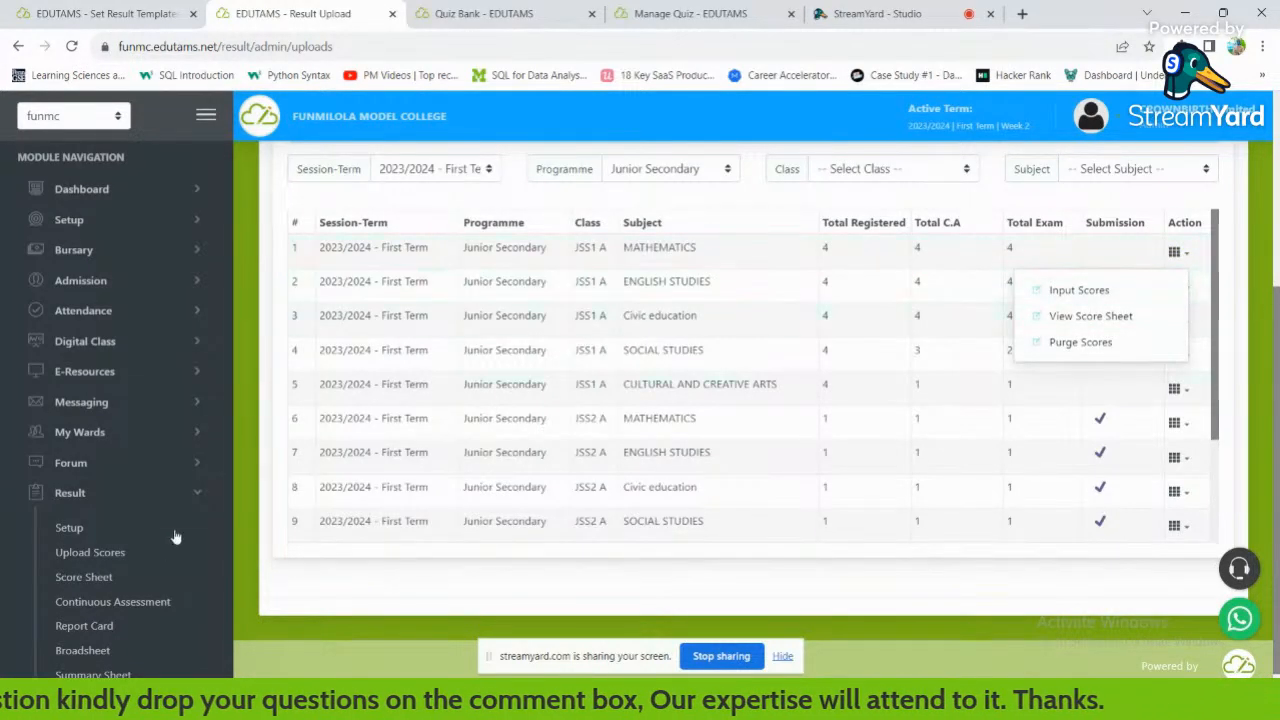
scroll(228, 550, down, 2)
drag(232, 585, 231, 613)
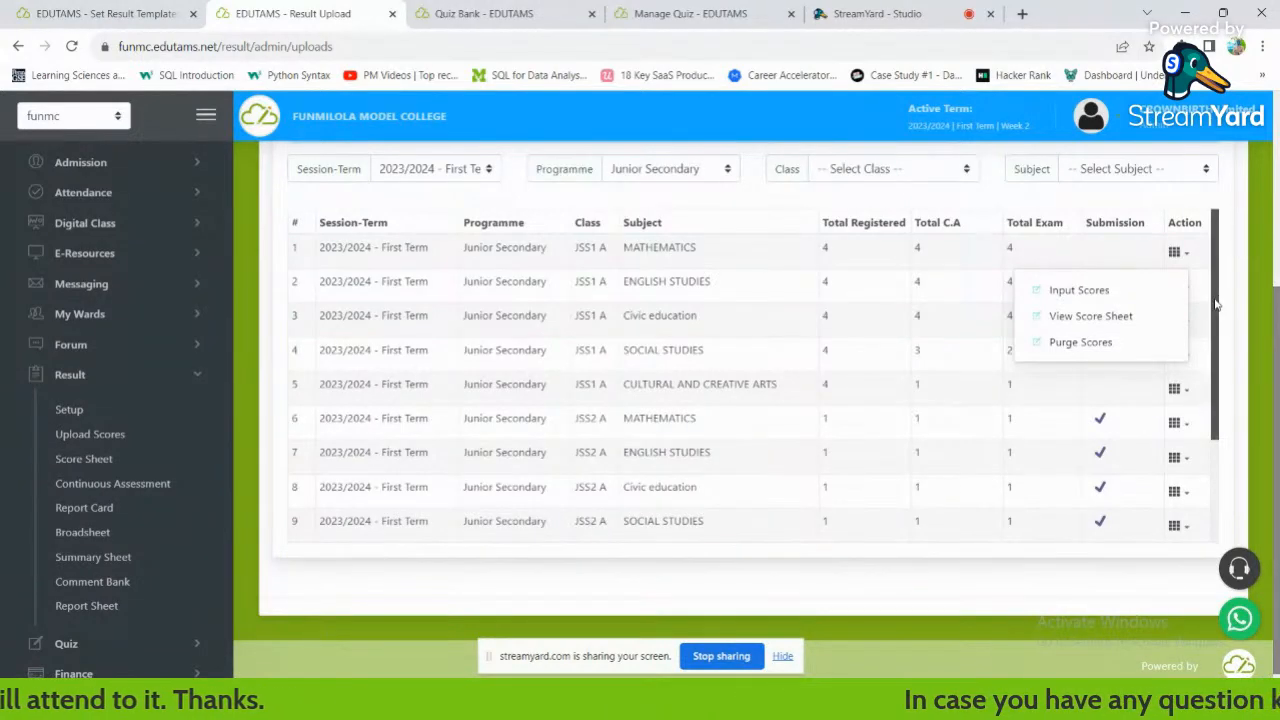
drag(1276, 370, 1274, 292)
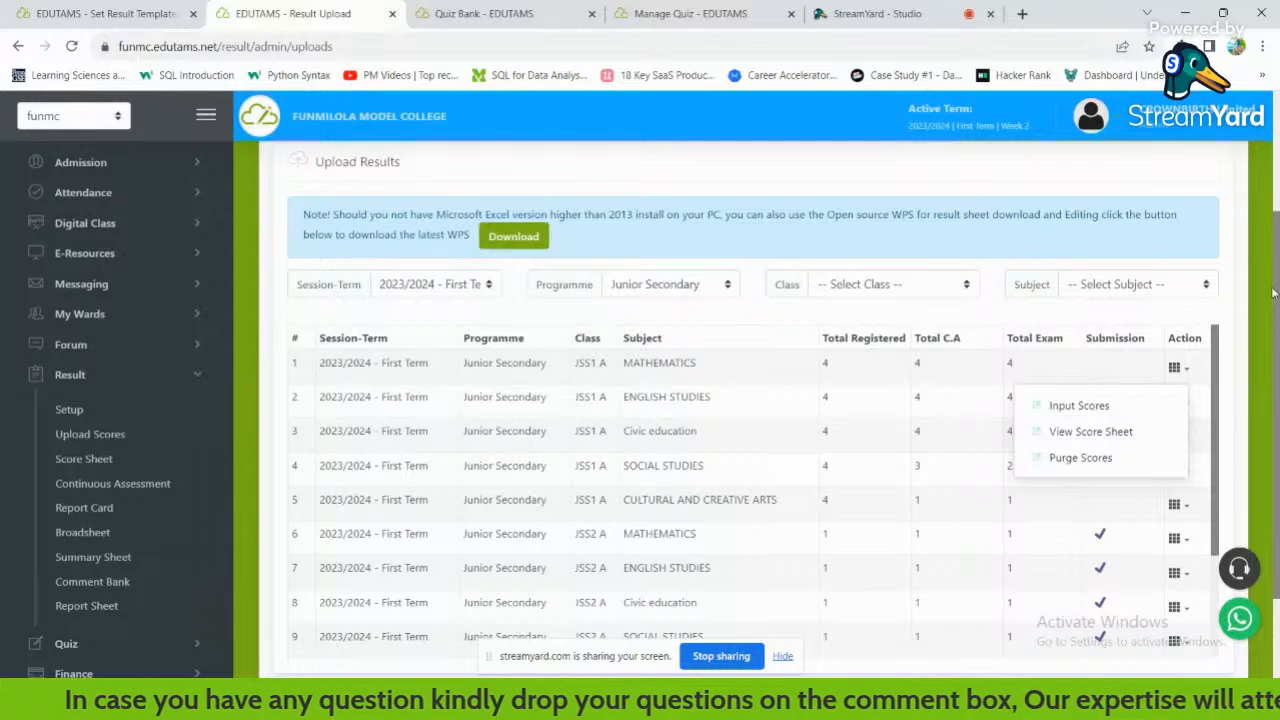
Review the C.A report setting, the result upload list and the parent dashboard in Edge, and return to the Chrome Result Setup page.
click(1172, 328)
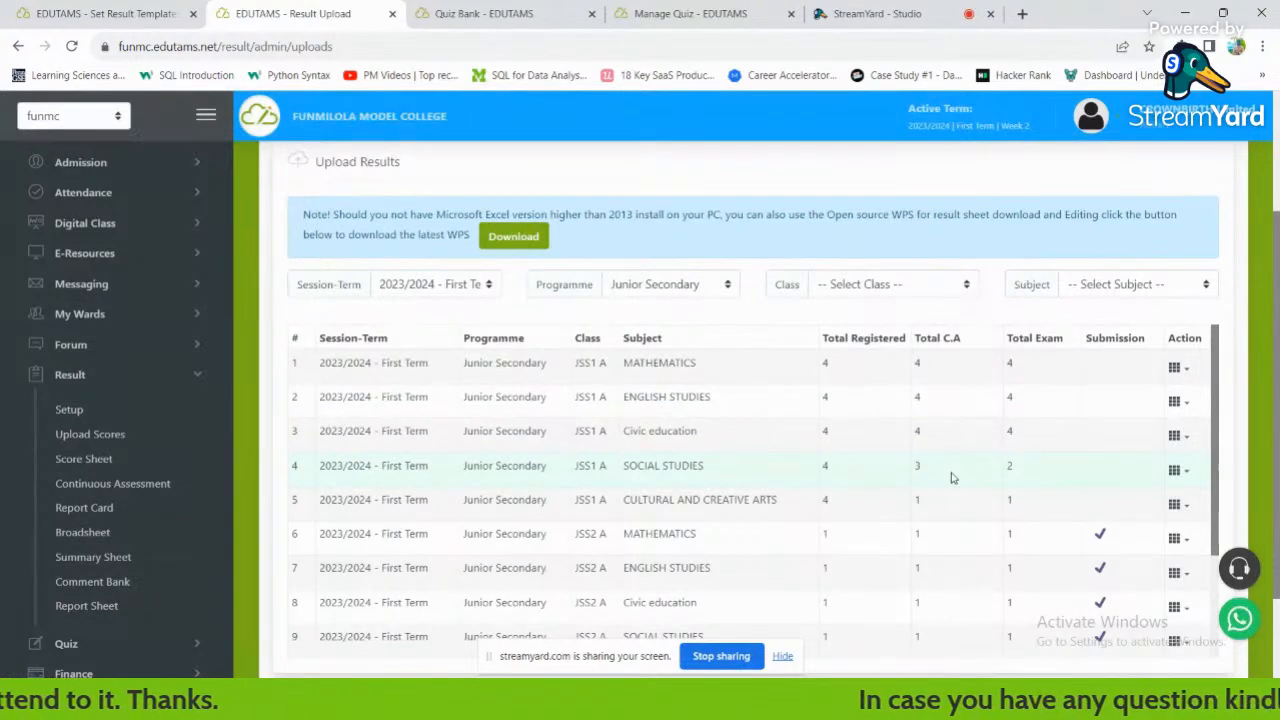
key(ctrl+shift+Tab)
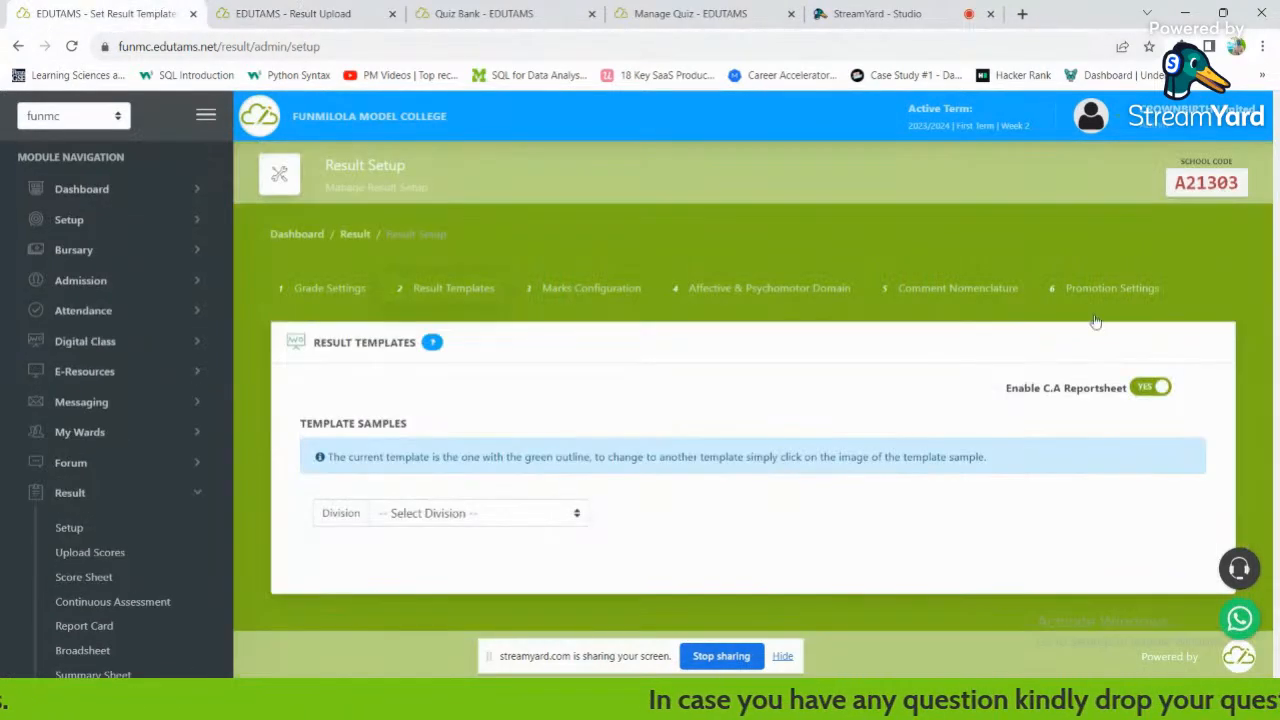
click(300, 13)
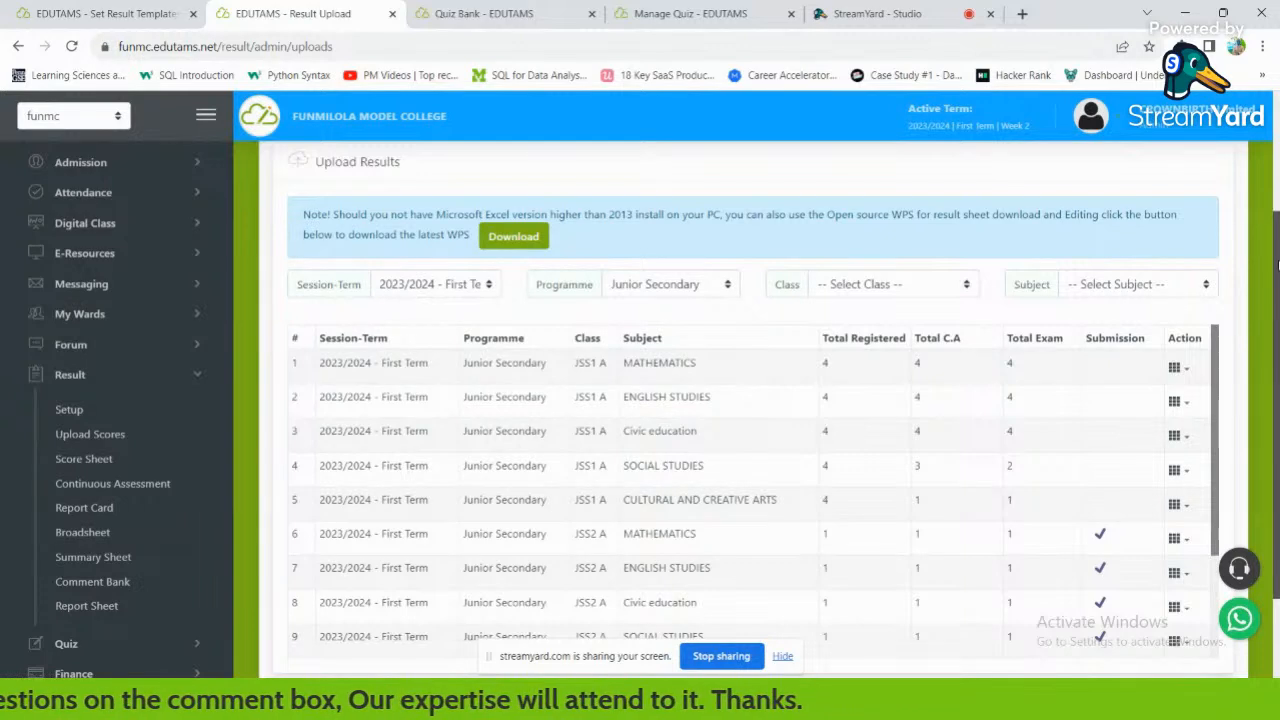
click(129, 19)
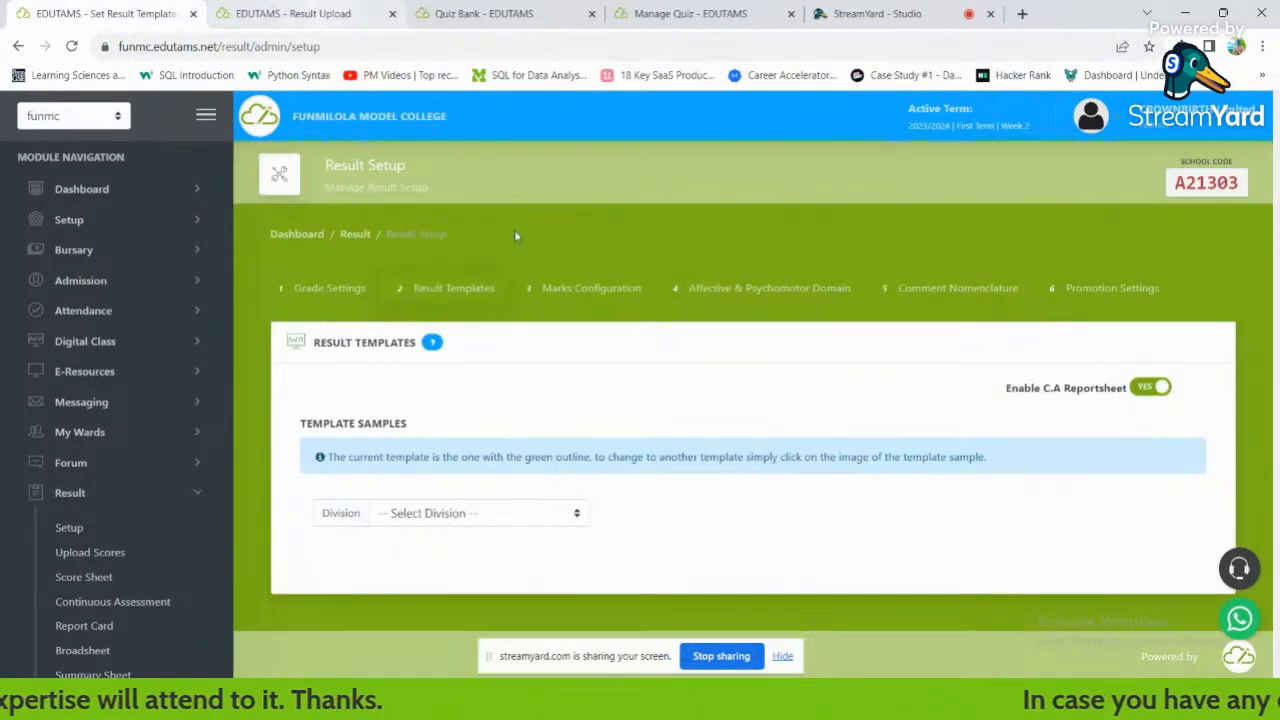
key(alt+Tab)
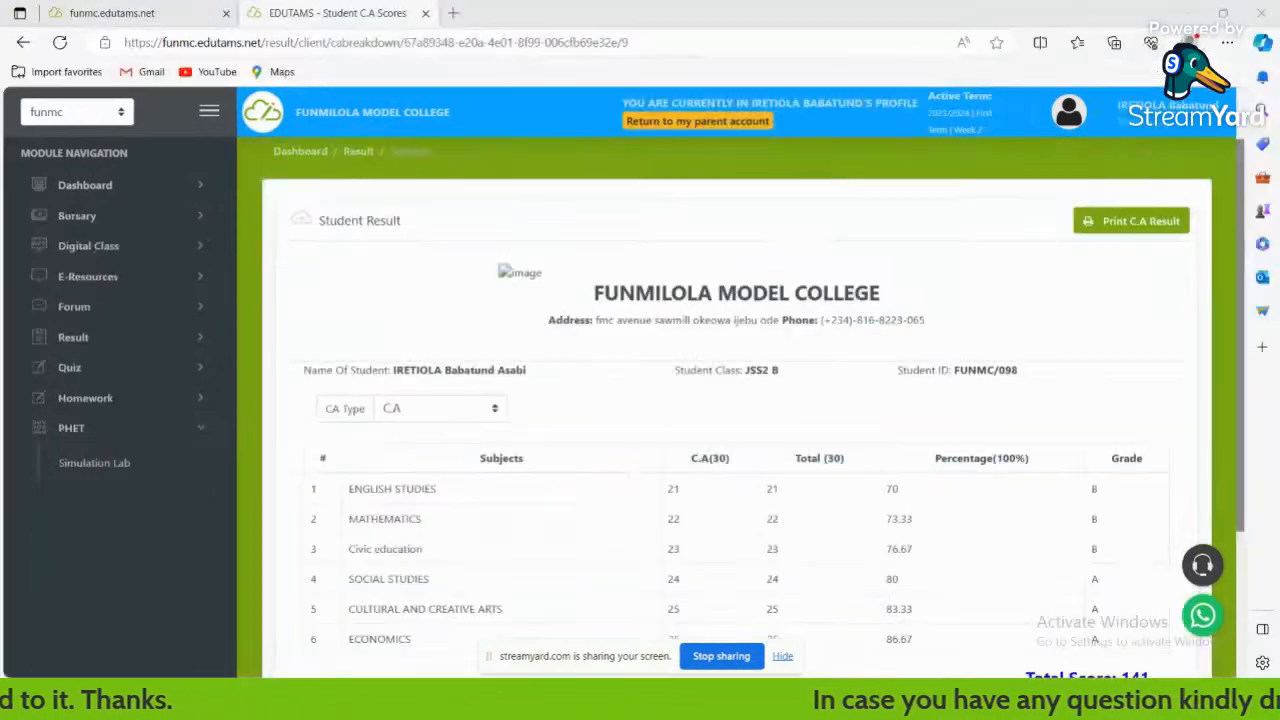
click(118, 10)
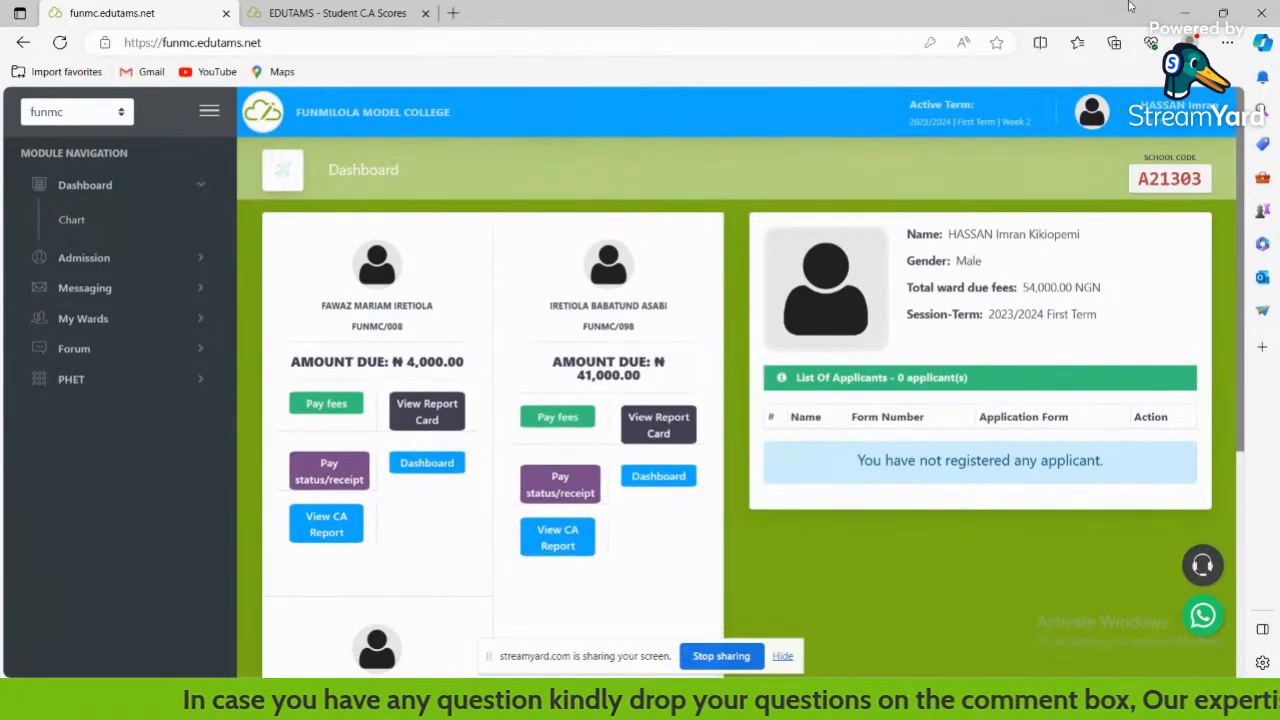
click(1182, 10)
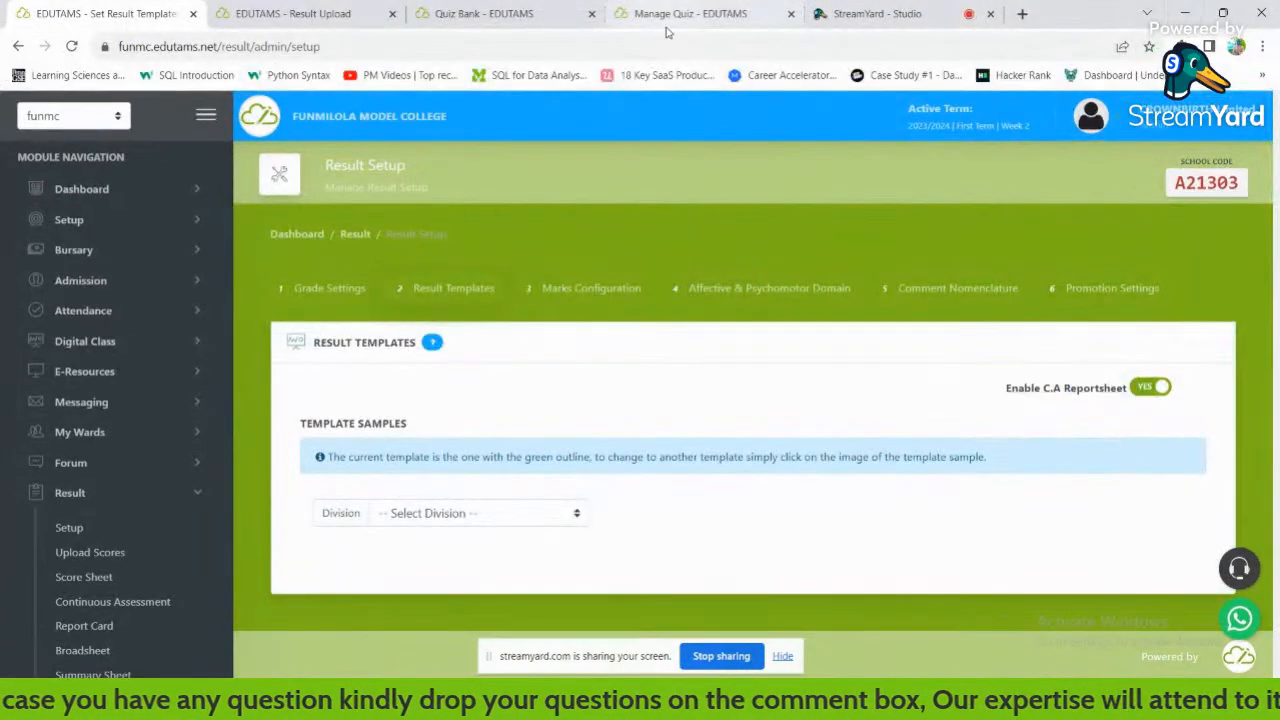
View the Quiz Bank, and open the Quiz module's setup page to look over its quiz categories and quiz styles.
click(460, 13)
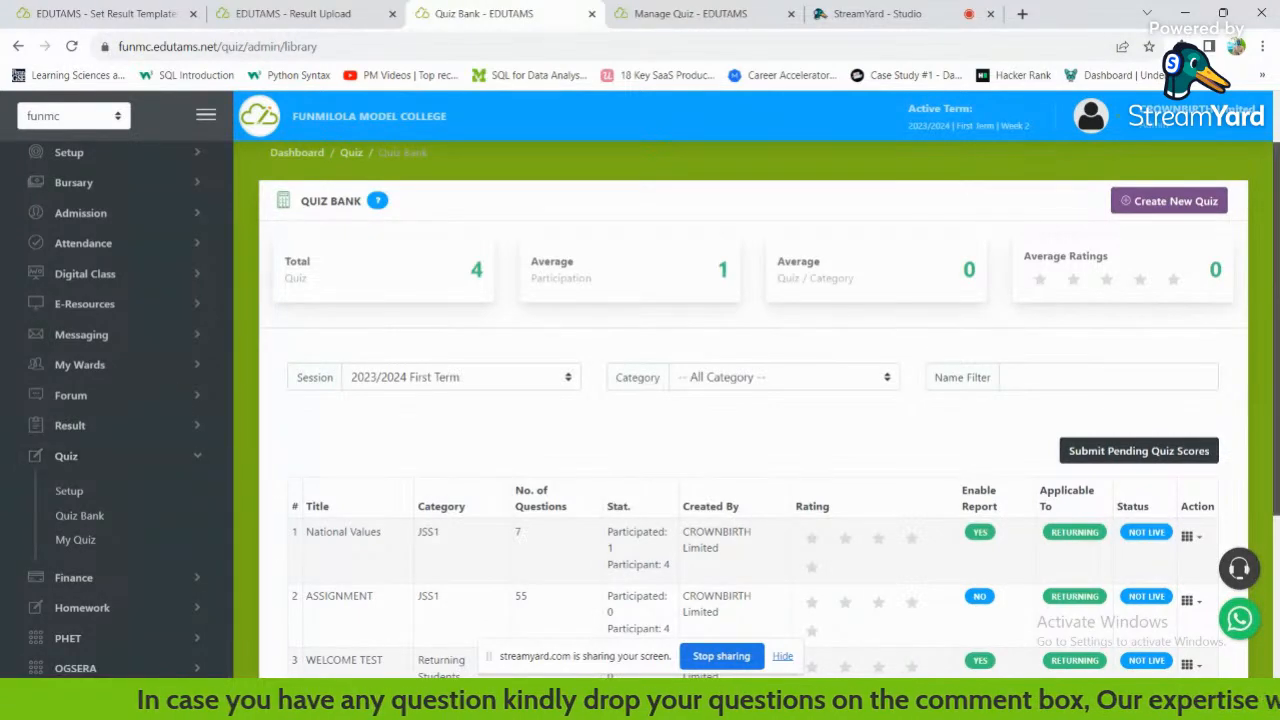
scroll(1247, 299, down, 1)
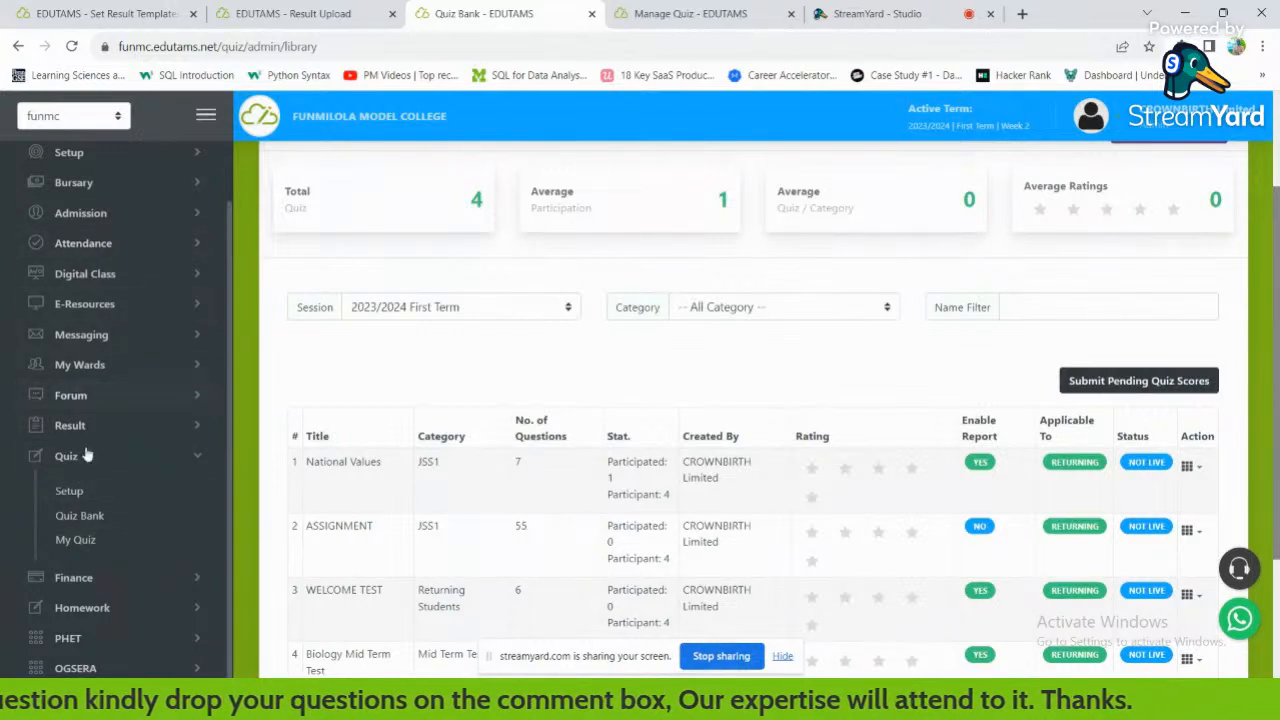
click(74, 499)
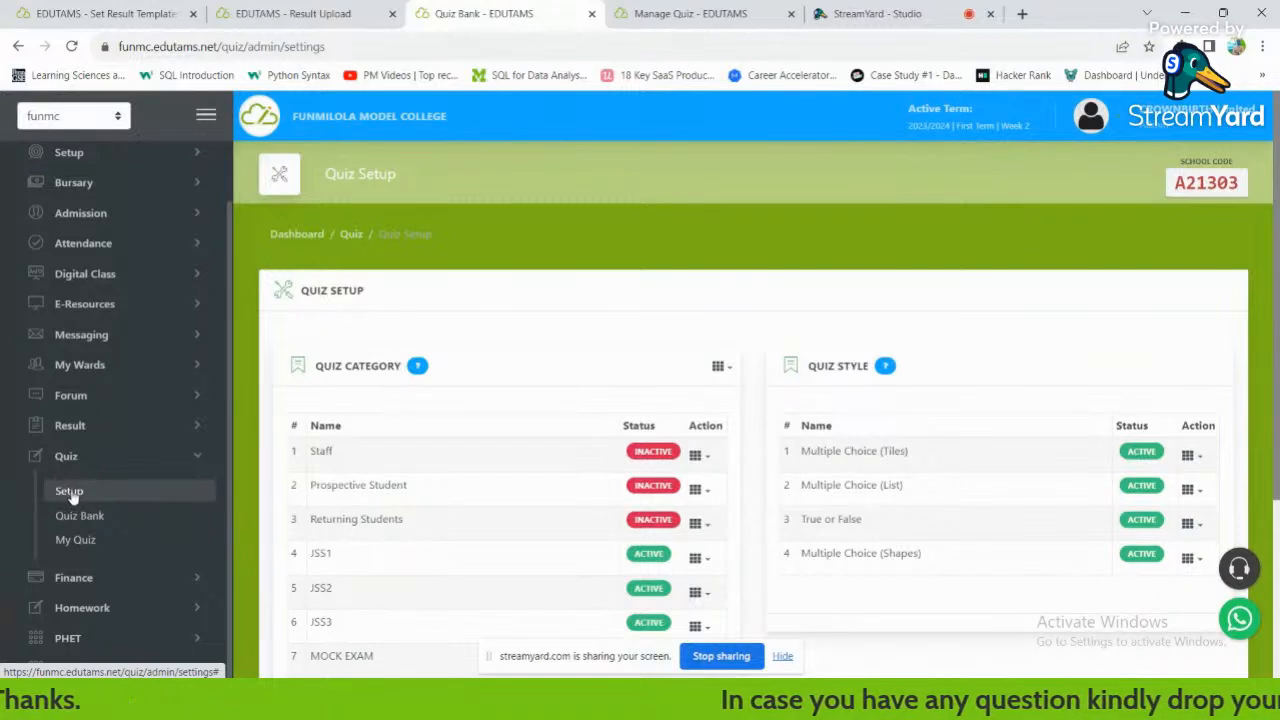
scroll(1276, 398, down, 2)
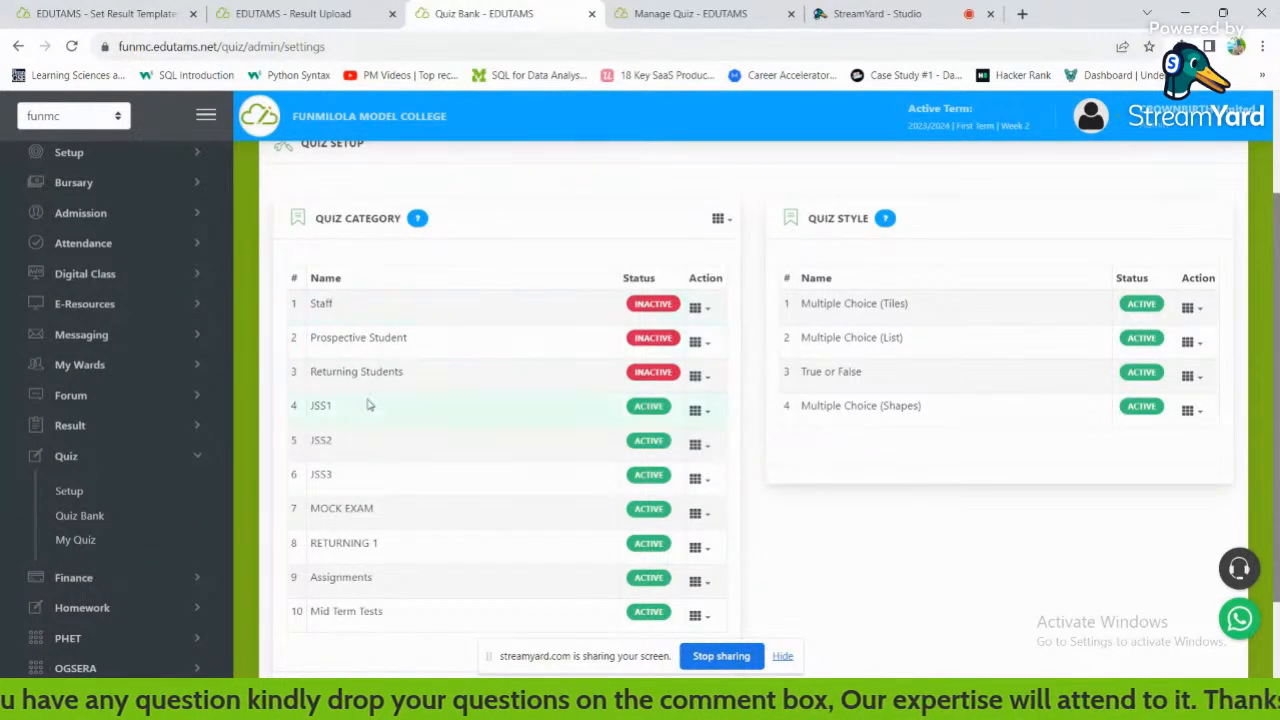
scroll(1274, 398, down, 2)
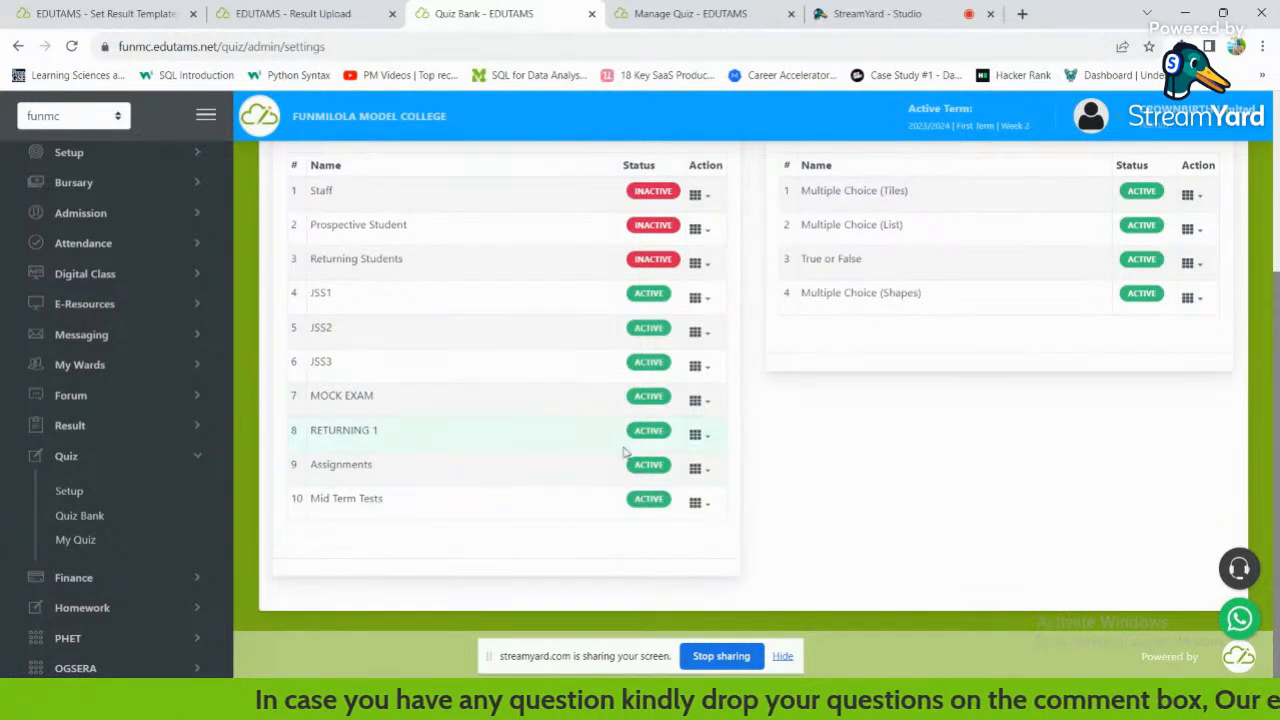
scroll(897, 391, up, 2)
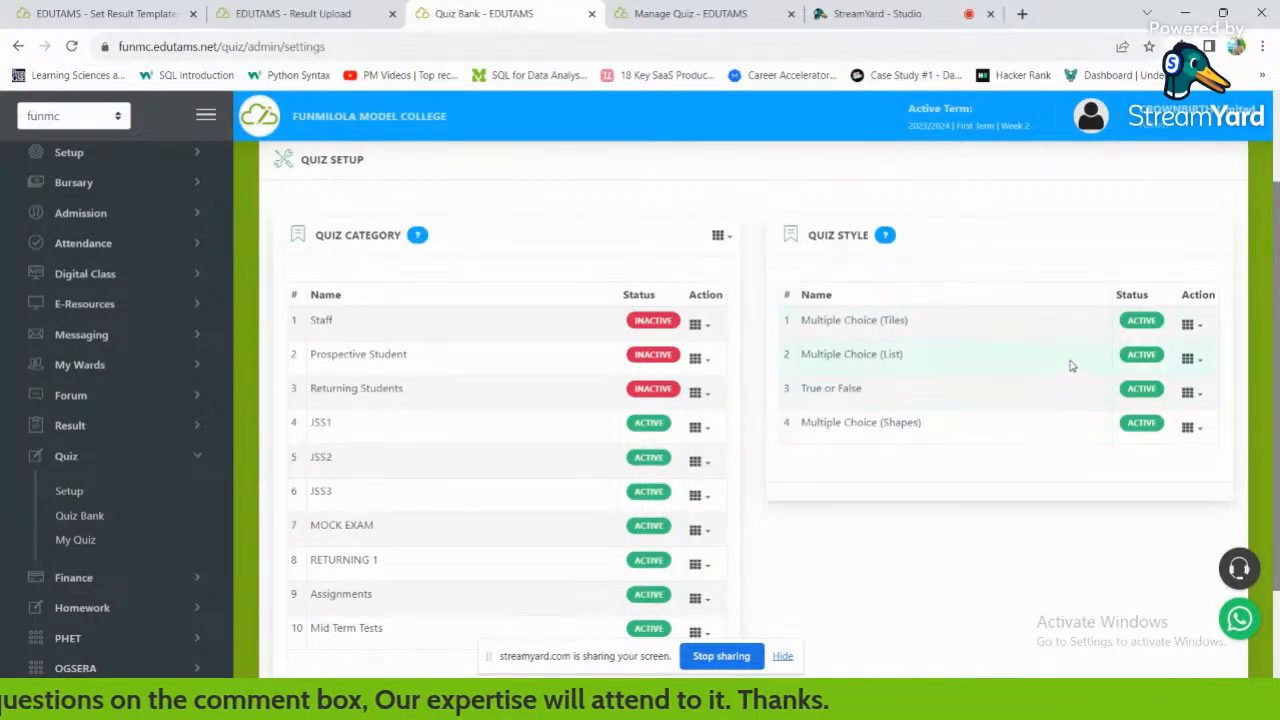
scroll(750, 400, down, 1)
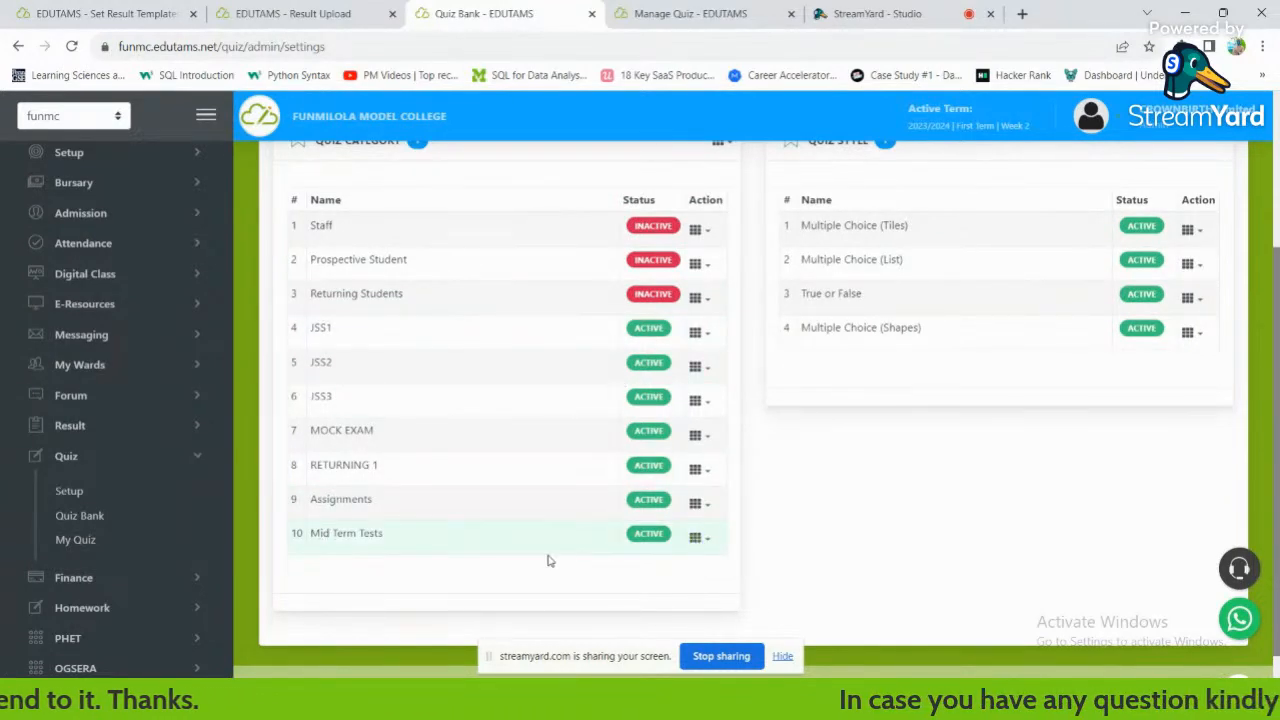
scroll(809, 257, up, 2)
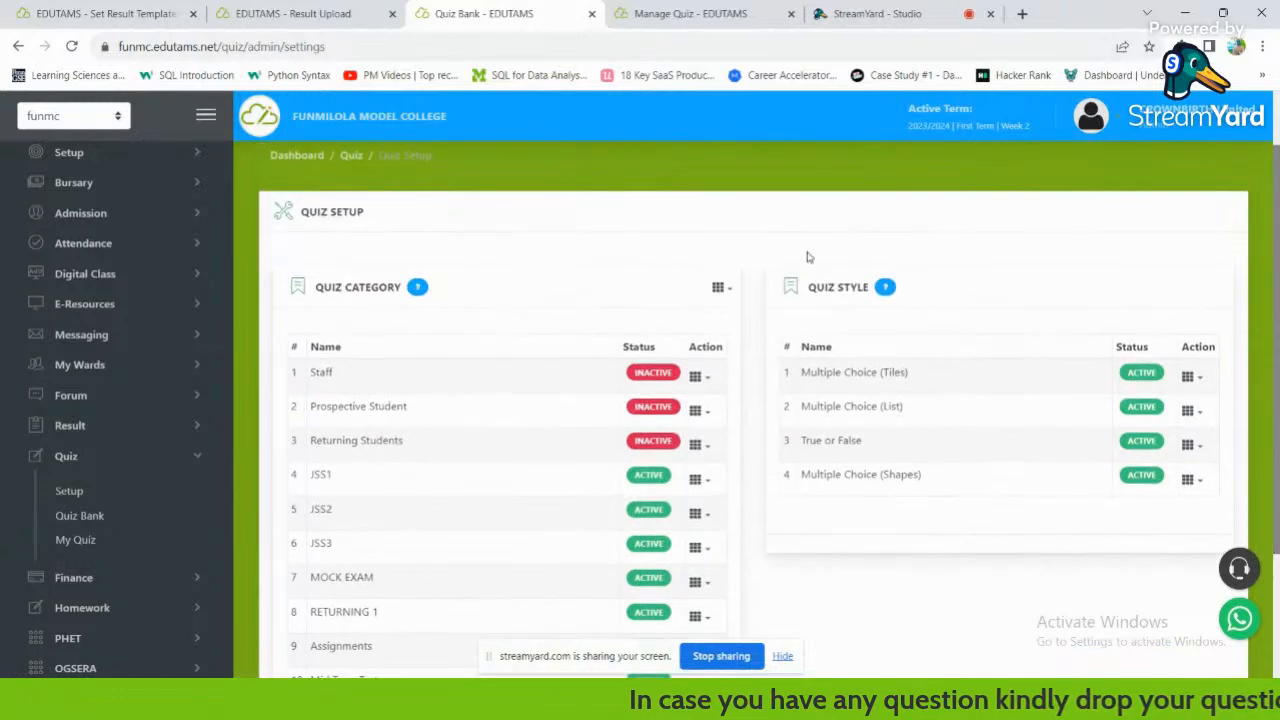
Add a quiz category named Examination with Active status, save it, and check the category list.
click(717, 289)
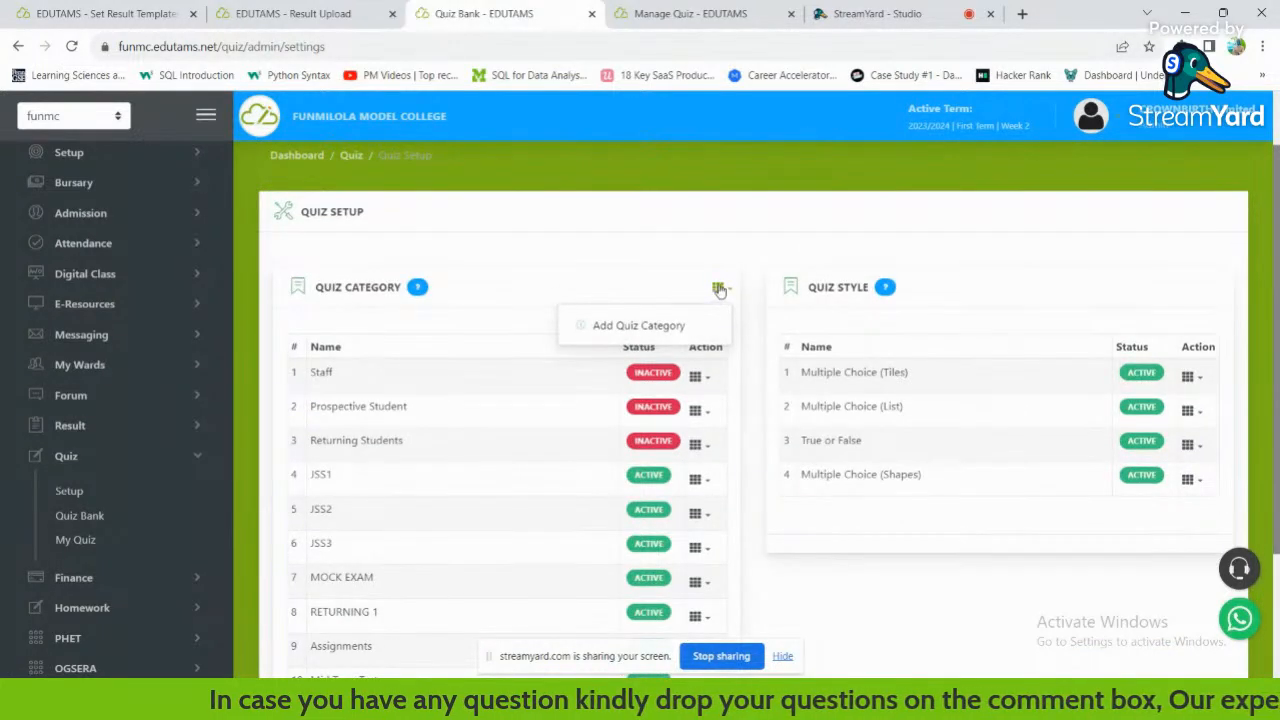
click(640, 327)
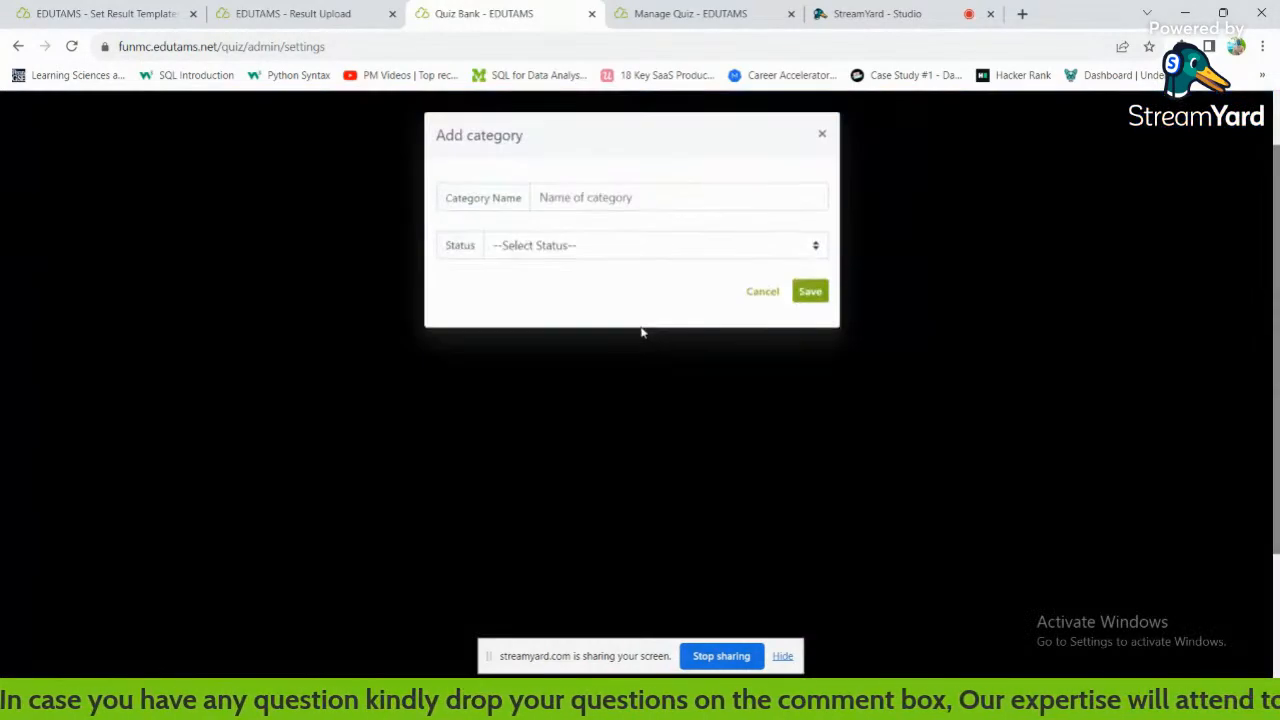
click(605, 197)
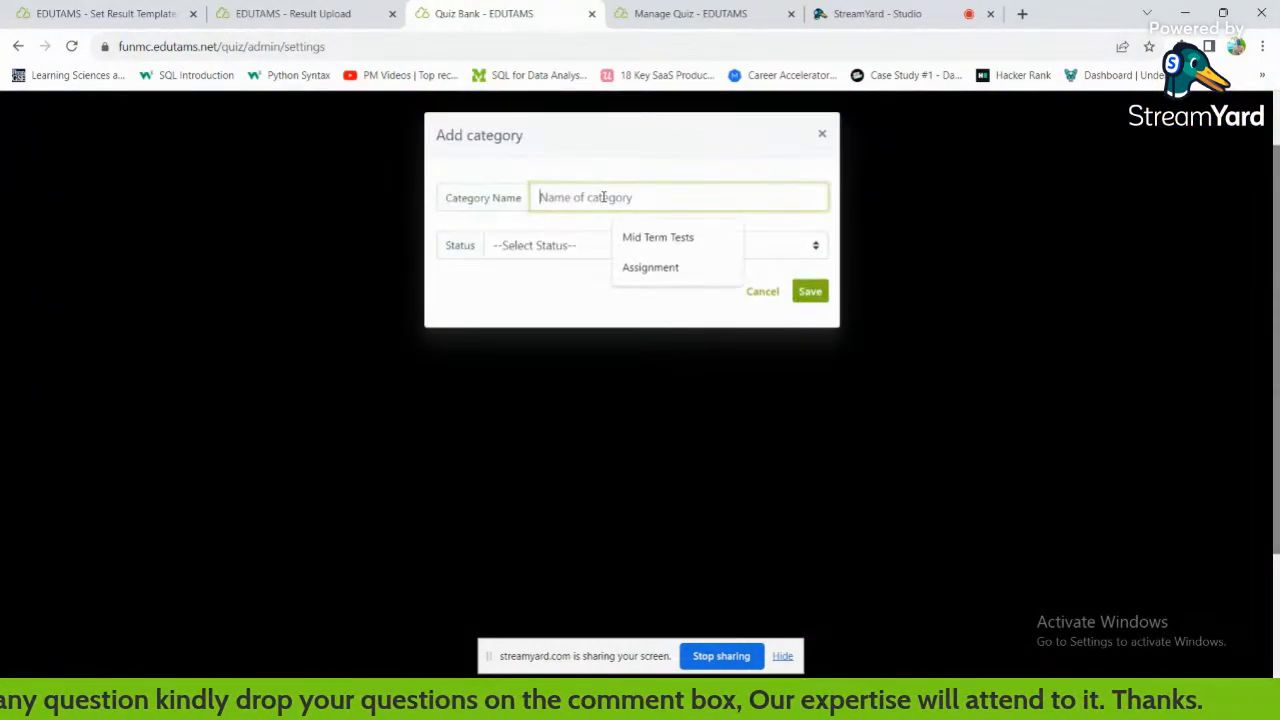
key(Caps_Lock)
text(E)
key(Caps_Lock)
text(x)
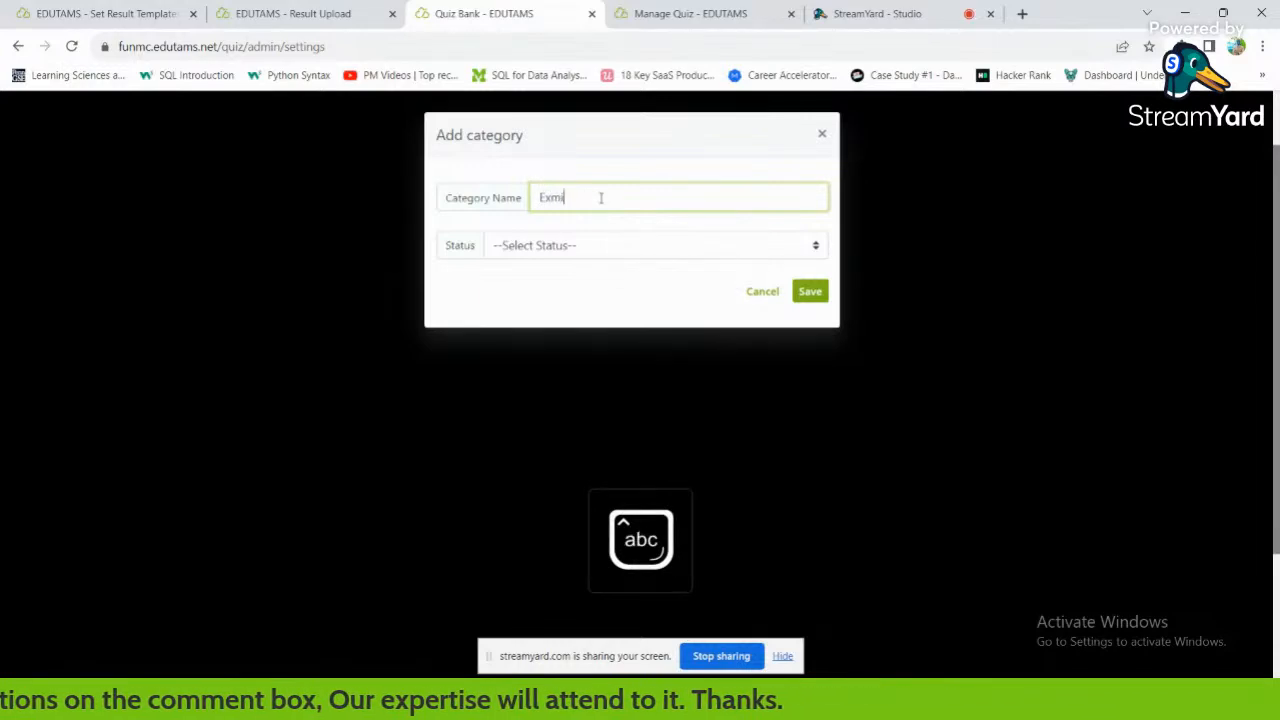
text(amination)
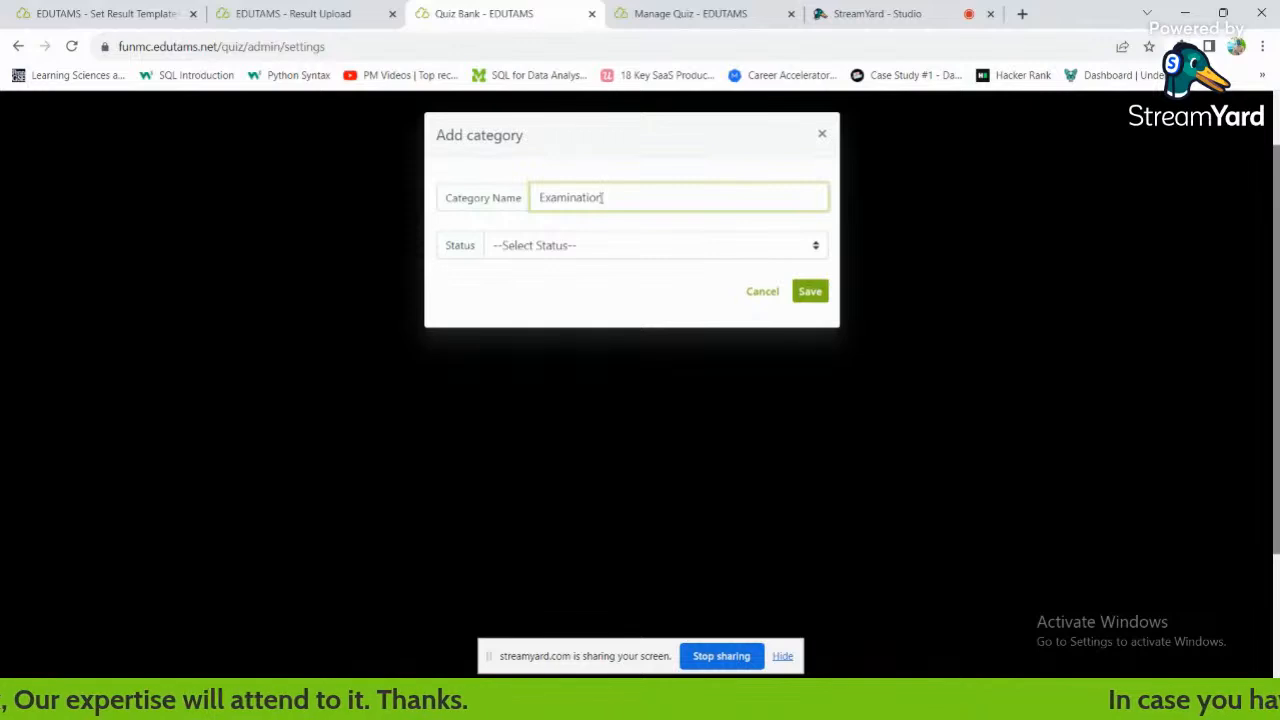
click(723, 250)
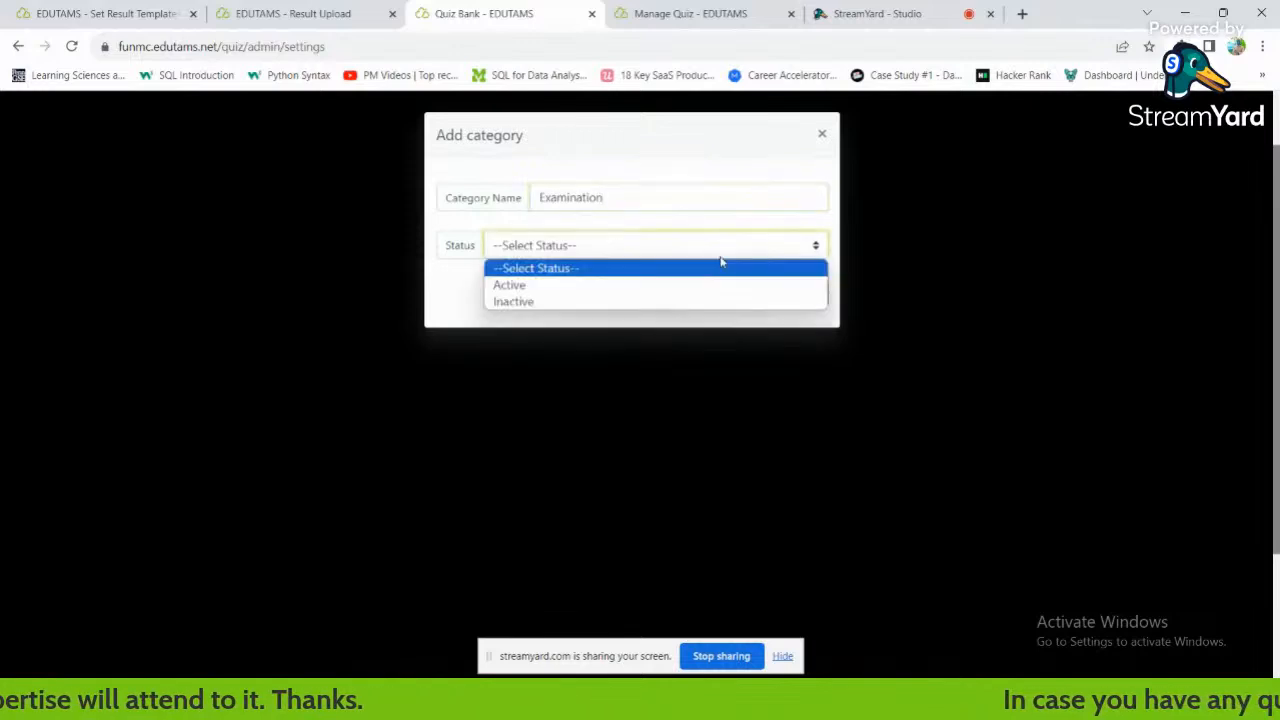
click(699, 285)
click(809, 294)
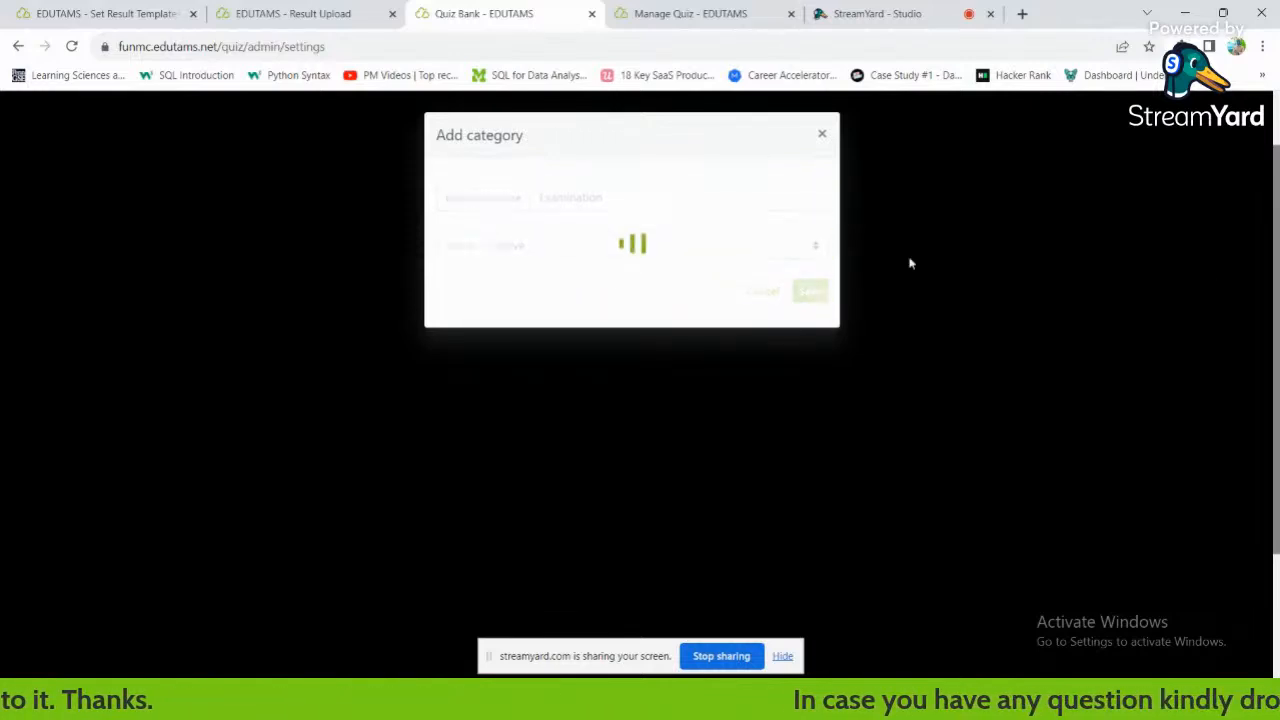
scroll(471, 449, down, 2)
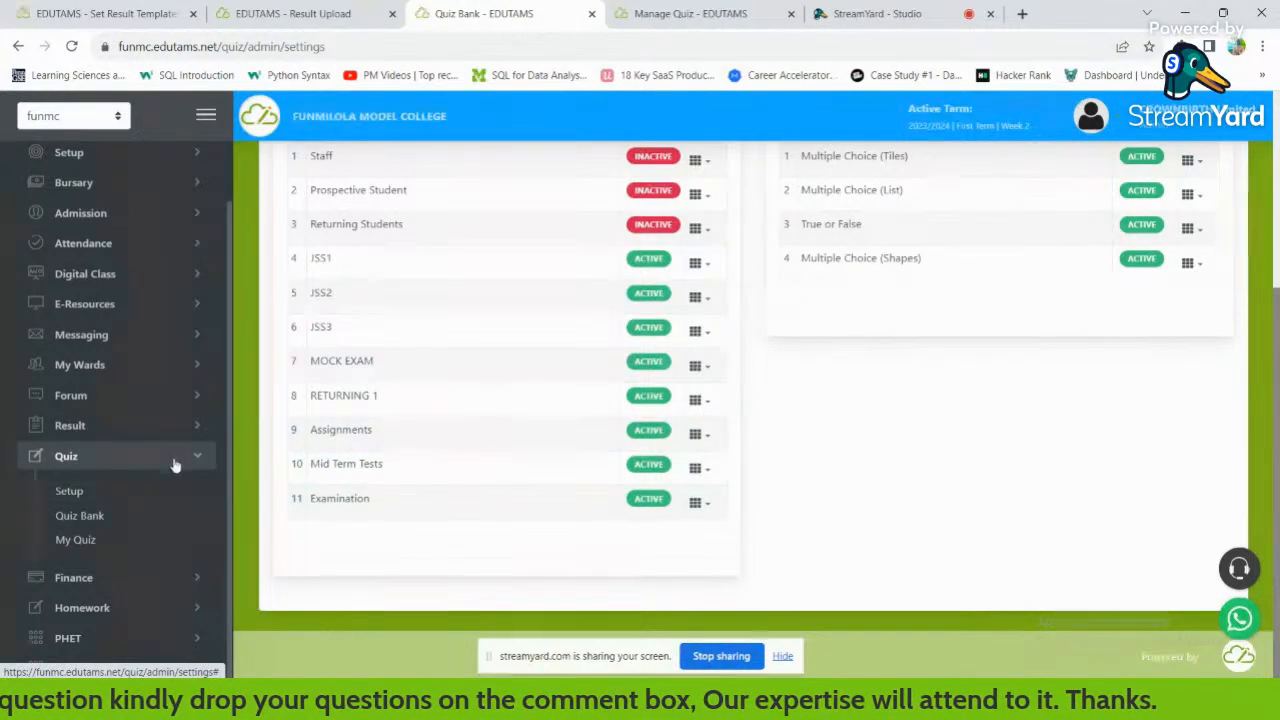
Open the Quiz Bank and examine its filters, the listed quizzes and the quiz creation option.
click(75, 518)
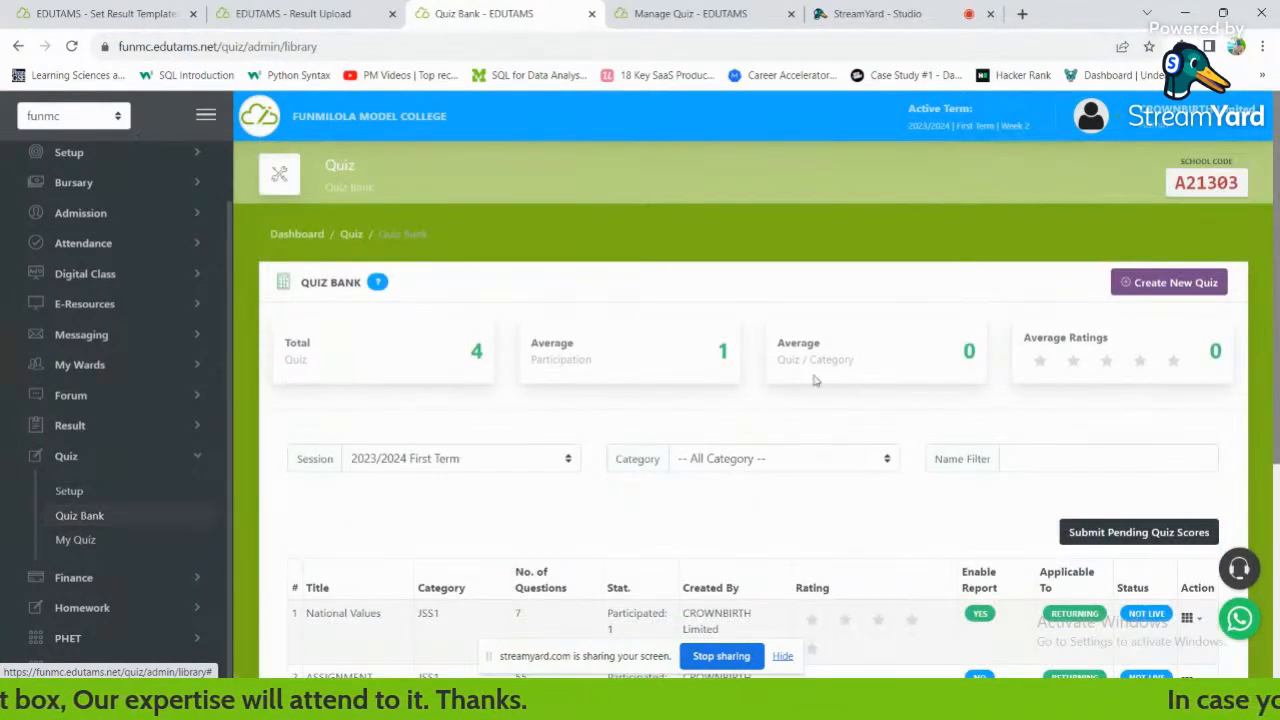
drag(1276, 240, 1277, 320)
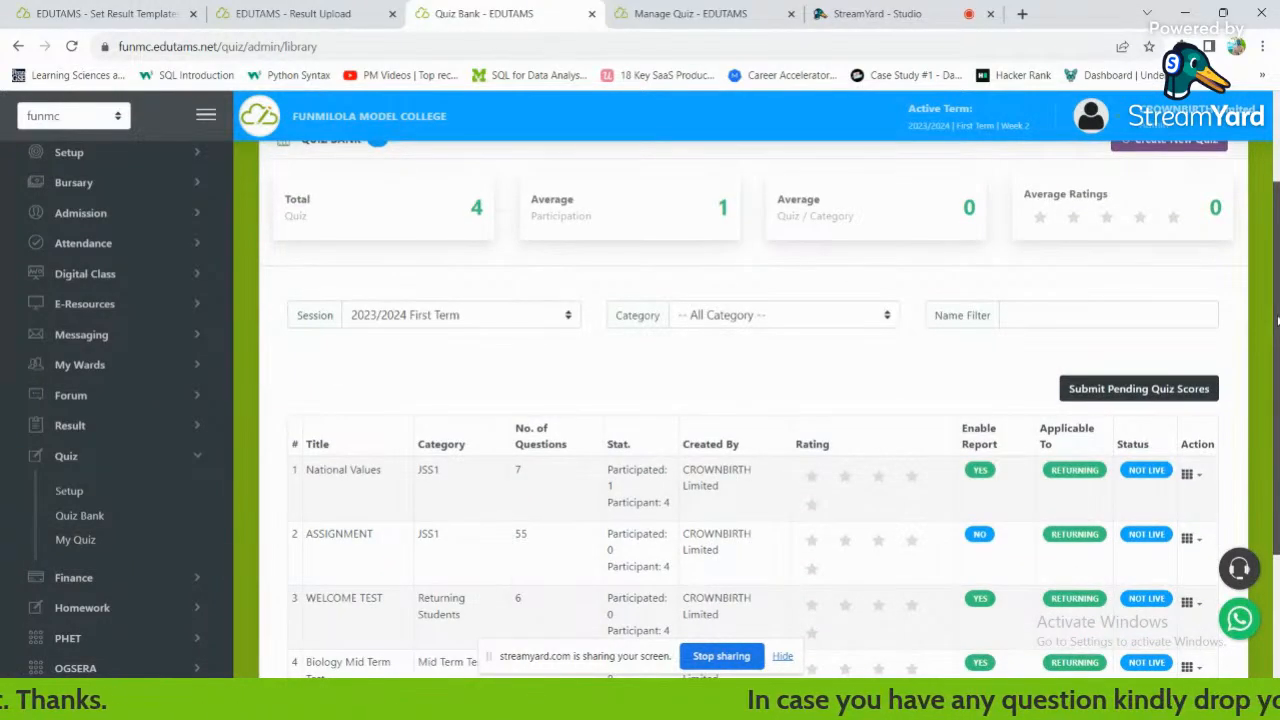
drag(1277, 320, 1277, 290)
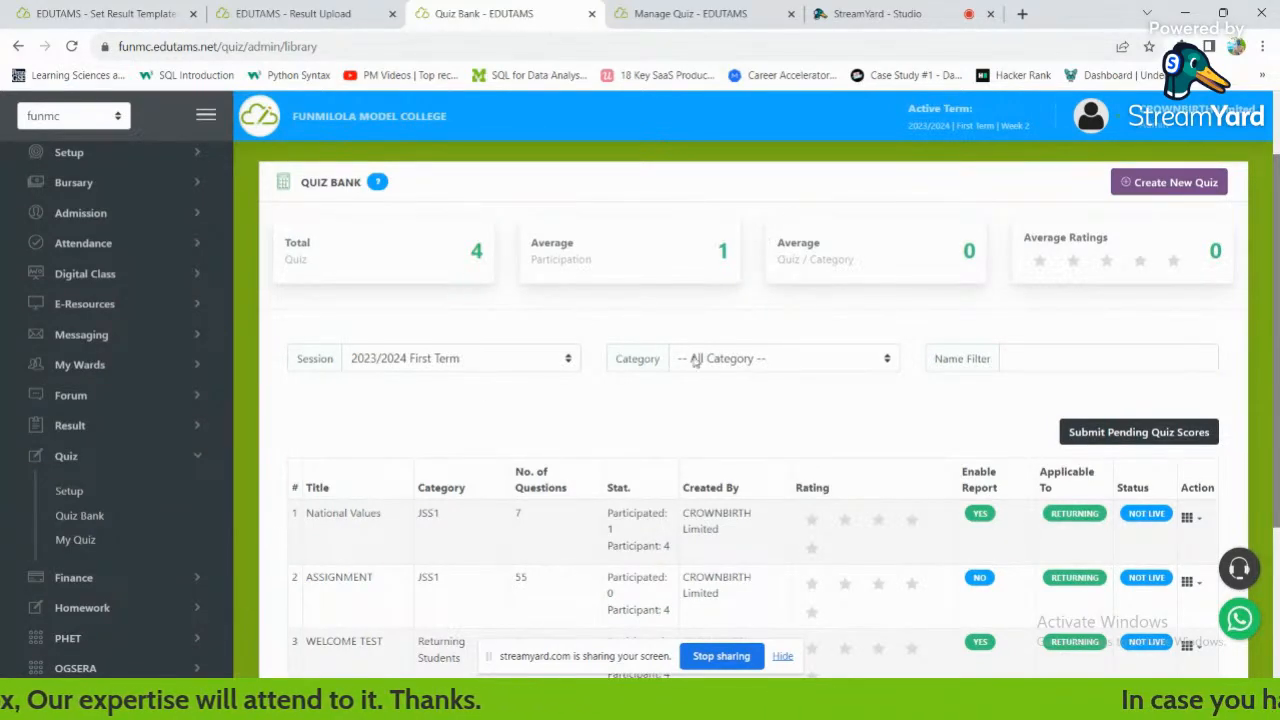
drag(1276, 238, 1257, 378)
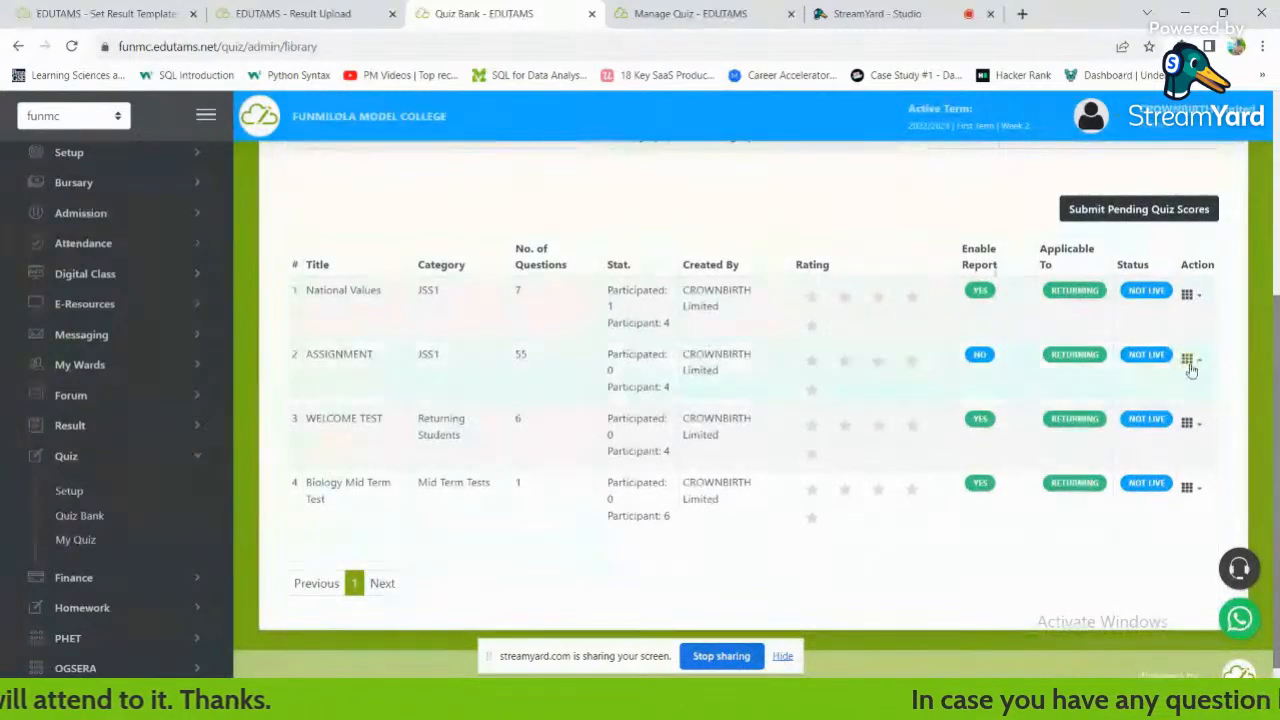
scroll(447, 273, up, 3)
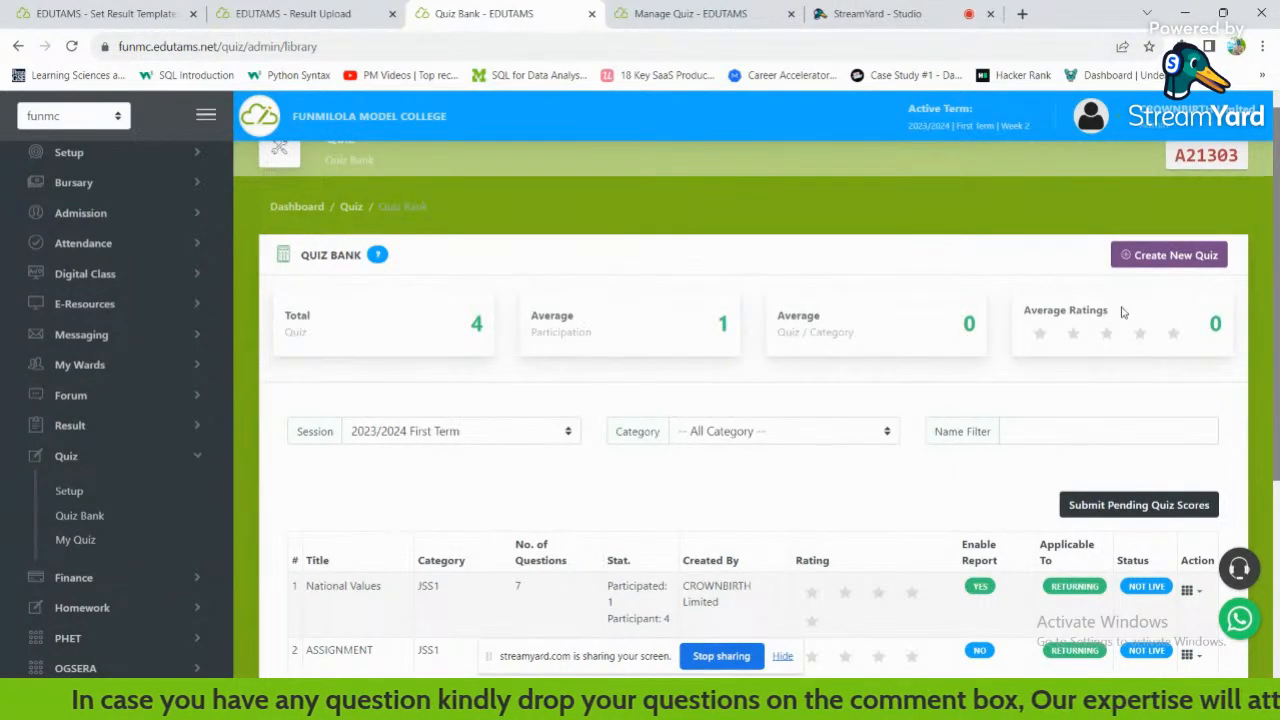
scroll(1116, 325, down, 1)
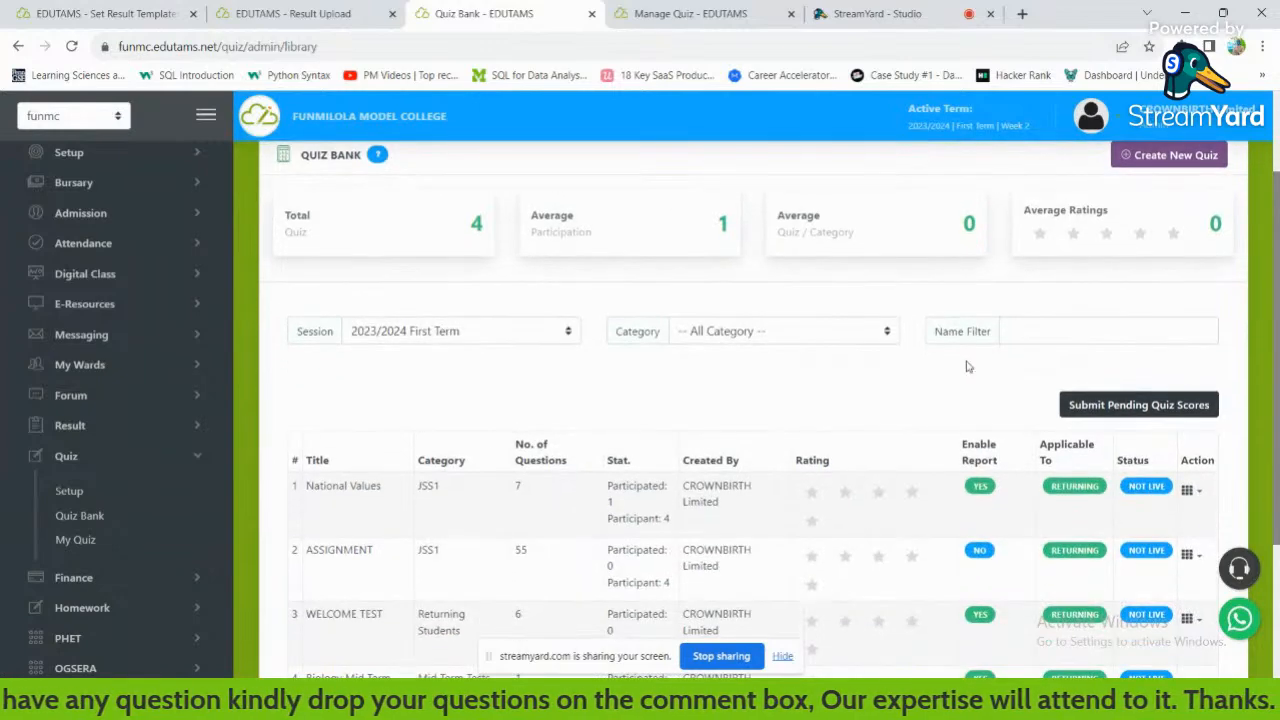
Filter the Quiz Bank list by the Mid Term Tests category.
click(700, 340)
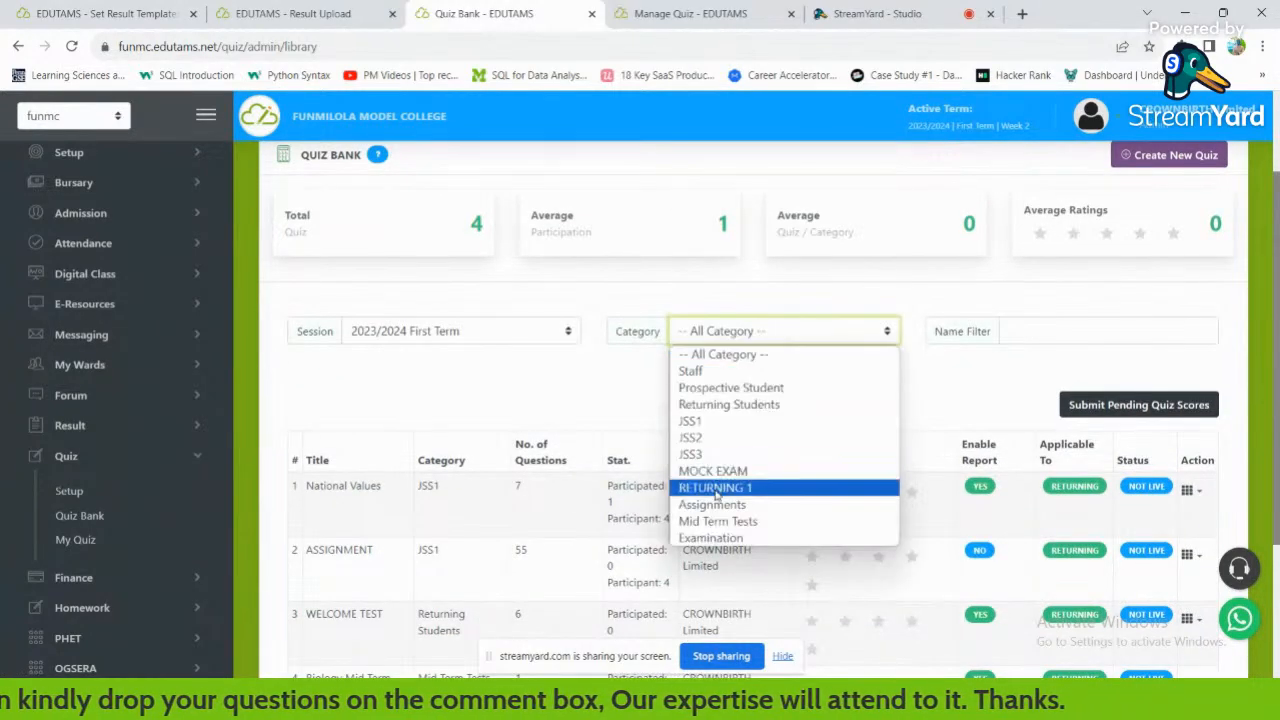
click(712, 522)
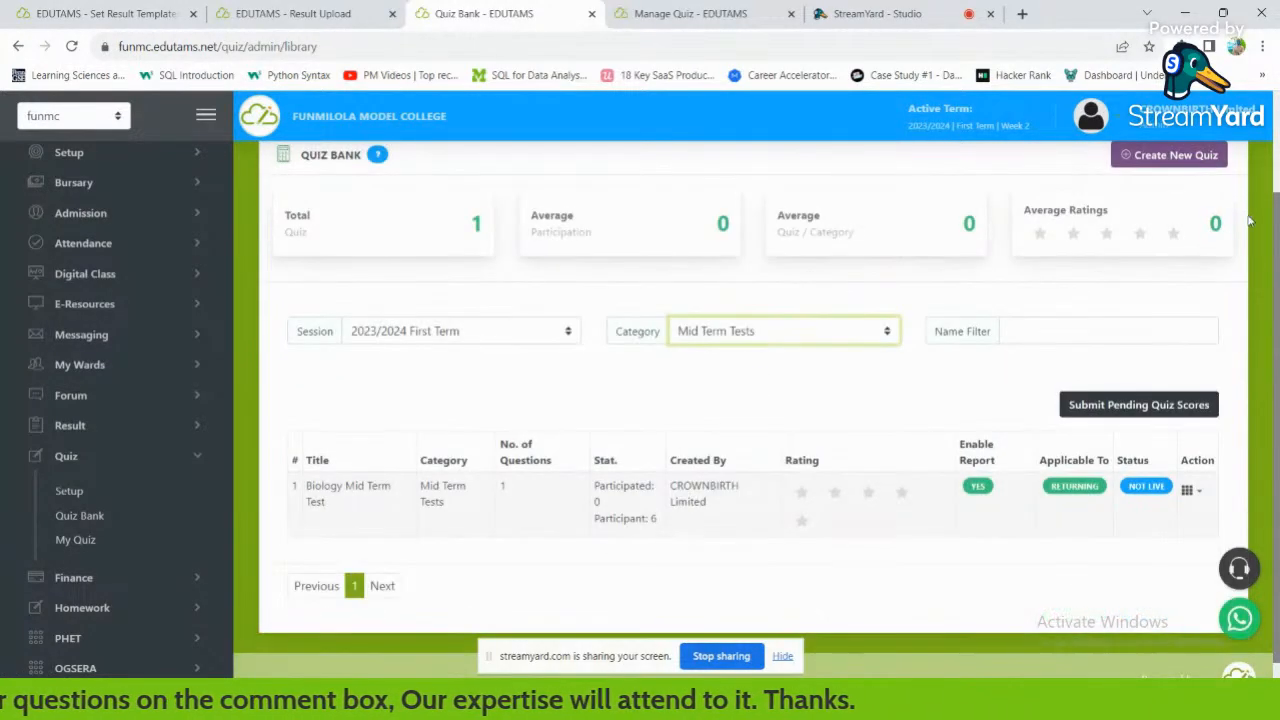
click(703, 341)
click(708, 333)
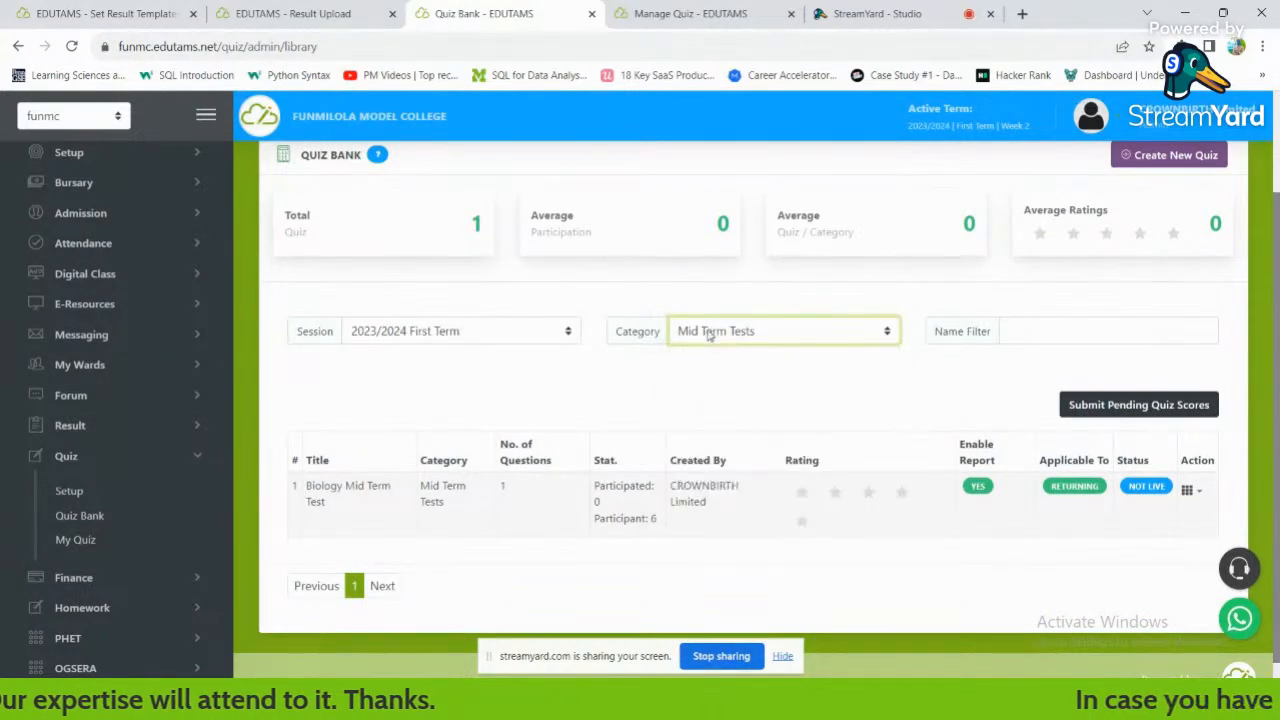
Open the form for creating a new quiz in the Quiz Bank, ready for its title.
scroll(1263, 384, up, 1)
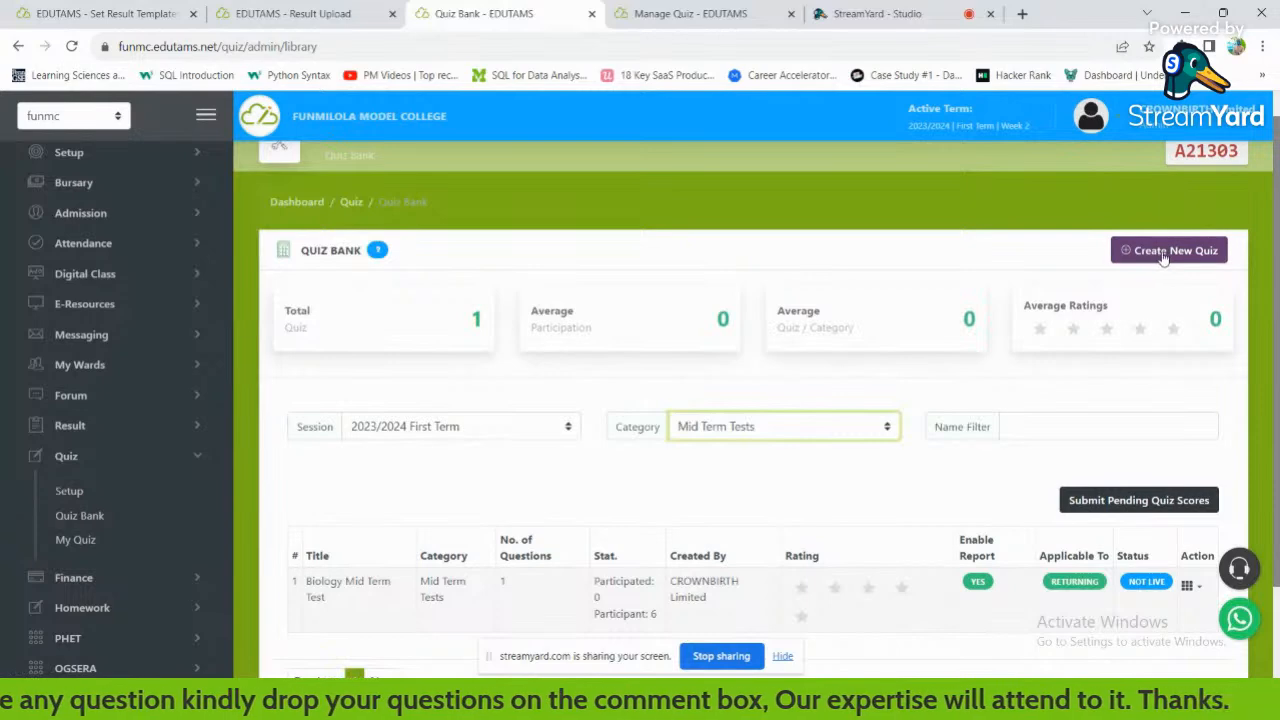
click(1163, 257)
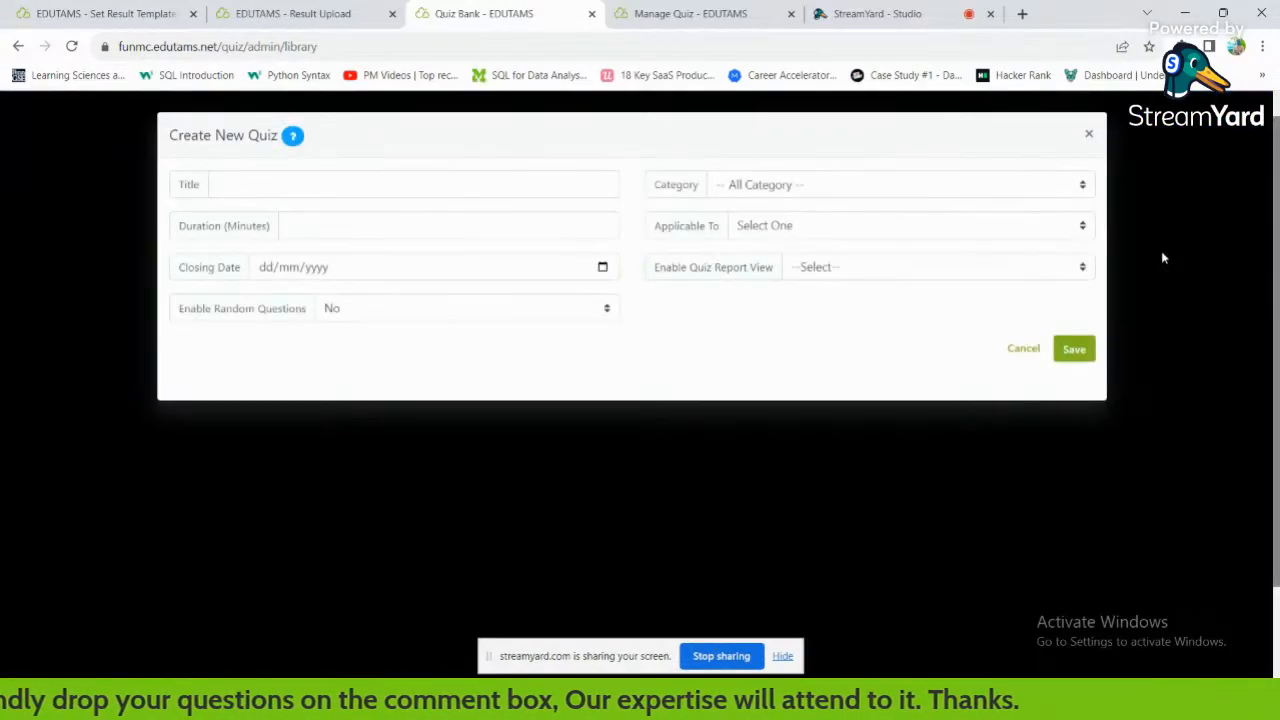
click(475, 184)
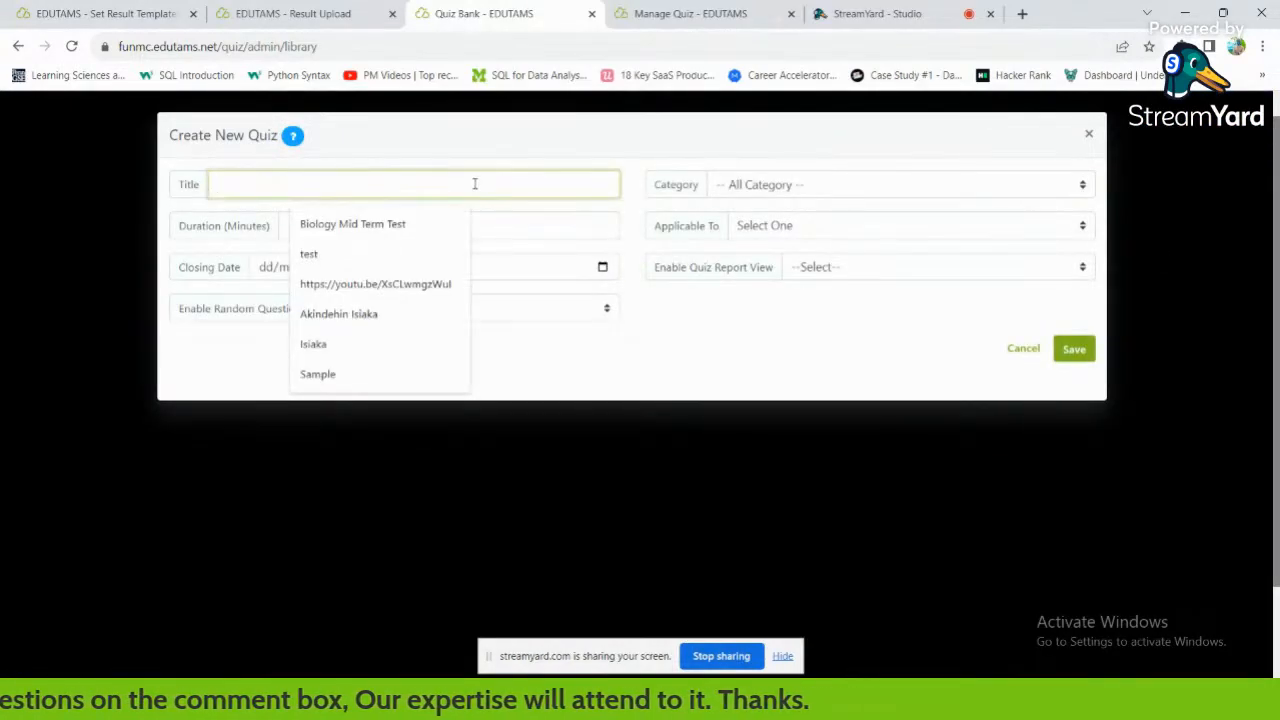
key(Caps_Lock)
text(M)
key(Caps_Lock)
text(i)
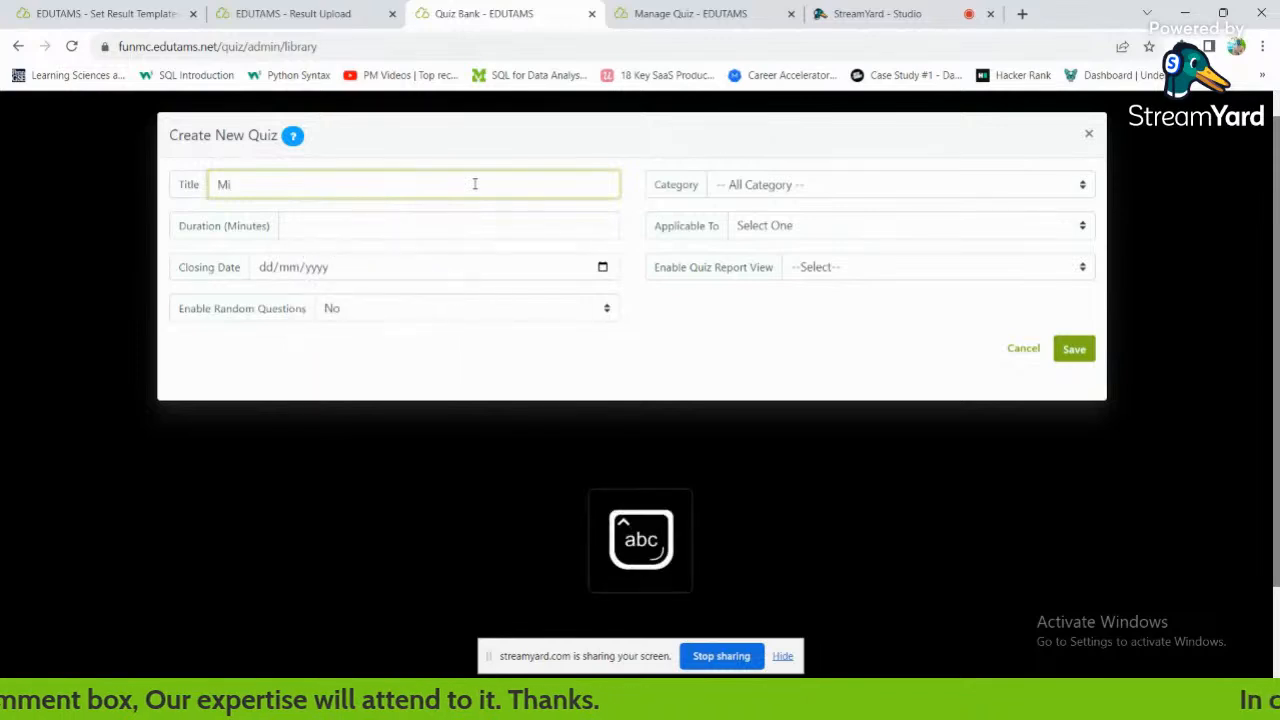
text(d)
key(Caps_Lock)
text(T)
key(Caps_Lock)
text(erm)
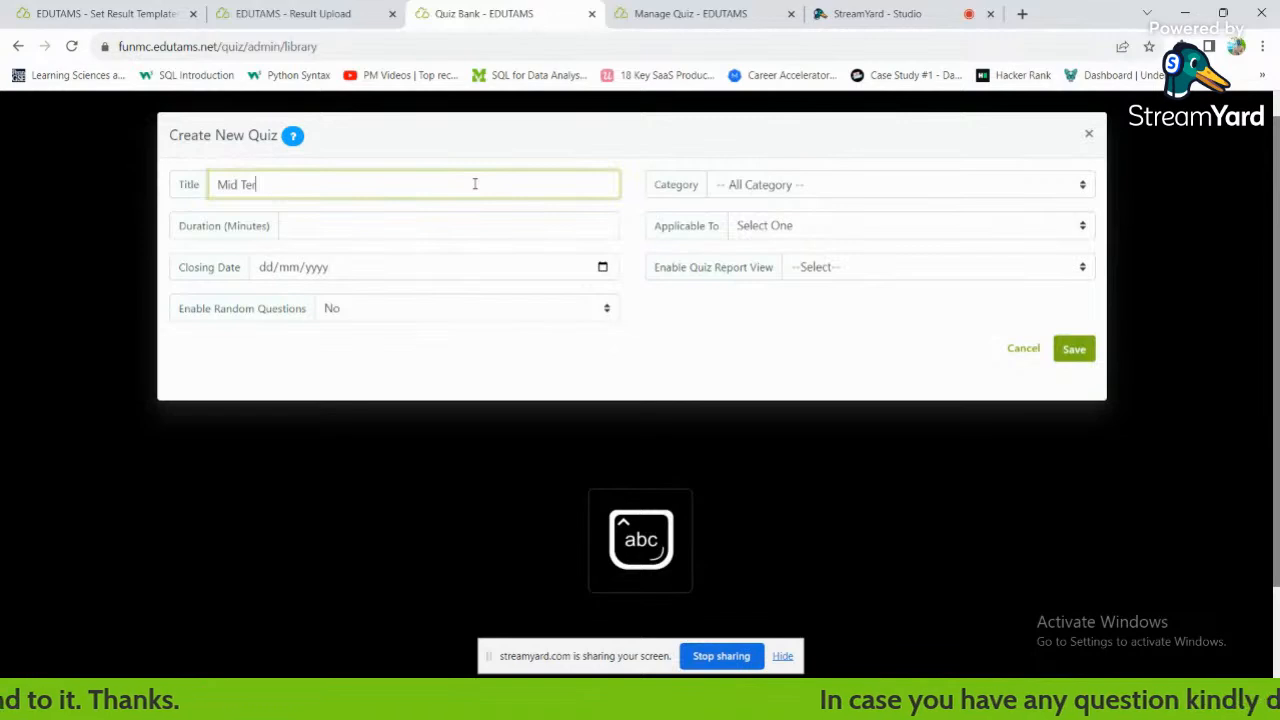
key(BackSpace)
key(BackSpace)
key(BackSpace)
key(BackSpace)
key(BackSpace)
key(BackSpace)
key(BackSpace)
Enter Biology Test as the title of the new quiz.
key(Caps_Lock)
text(B)
key(Caps_Lock)
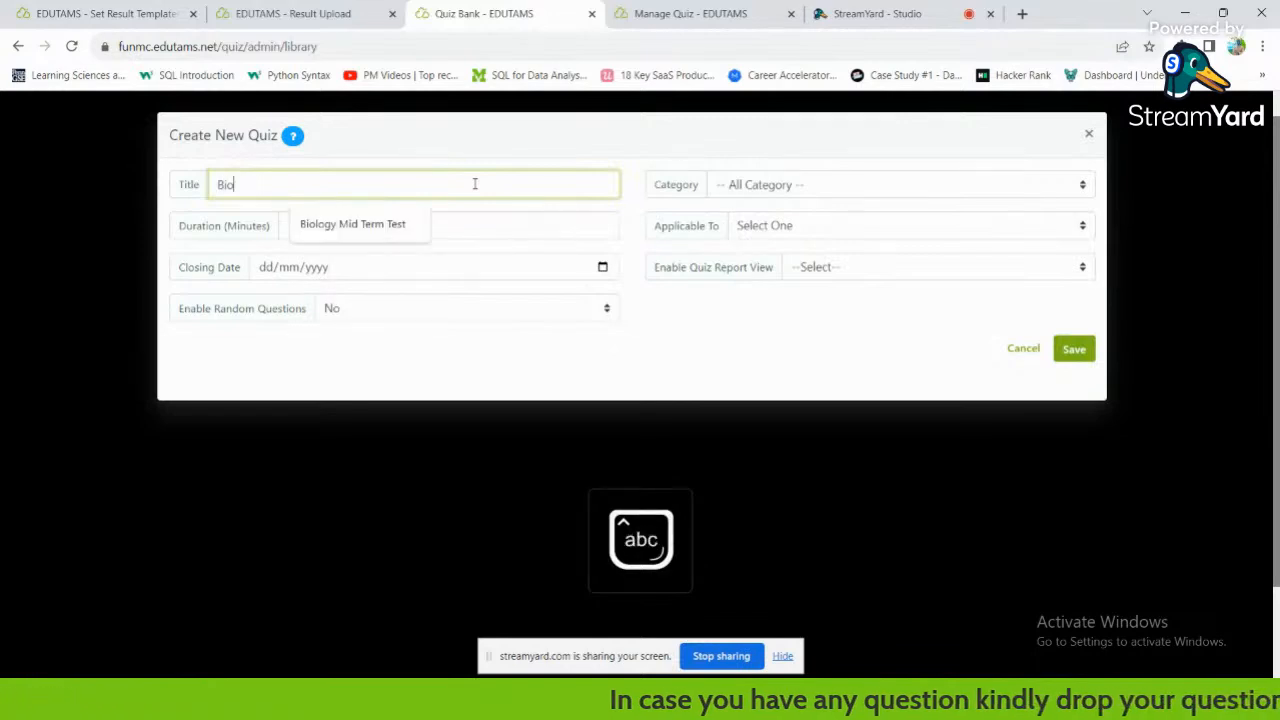
text(iology)
key(Caps_Lock)
text(T)
key(Caps_Lock)
text(est)
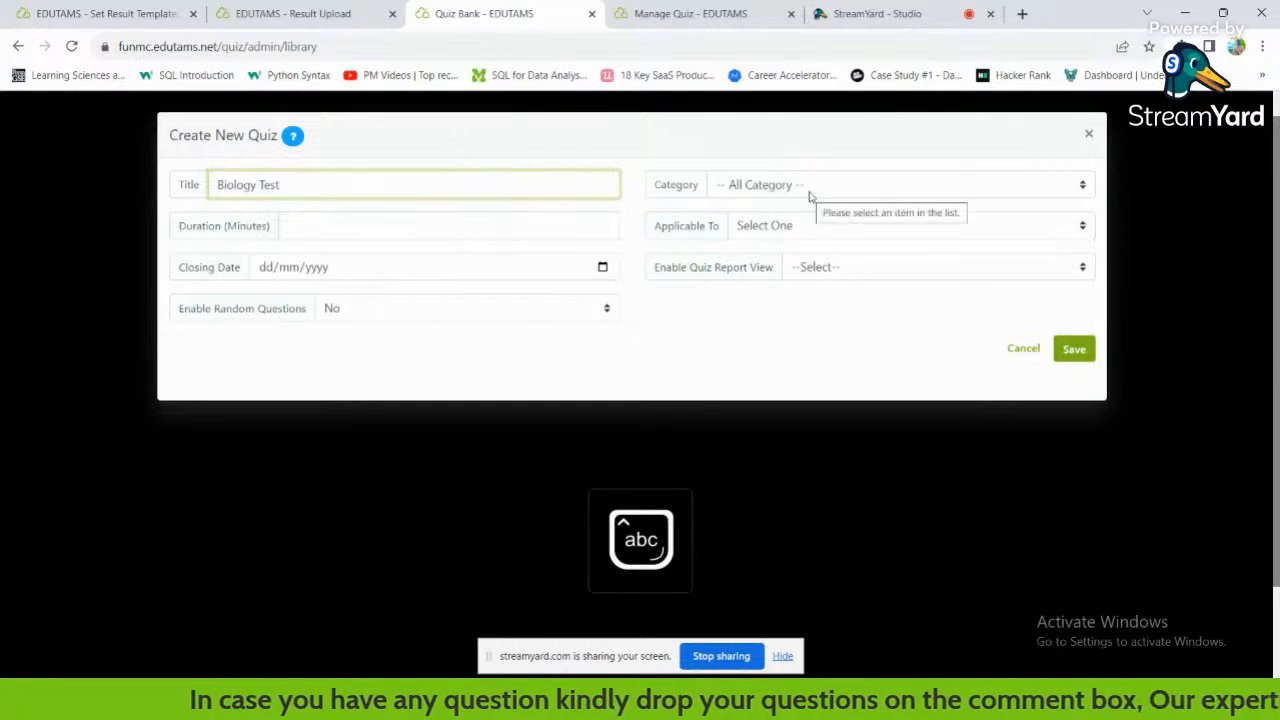
Set the quiz's category to Returning Students and its duration to 20 minutes.
right_click(811, 196)
click(762, 186)
click(779, 190)
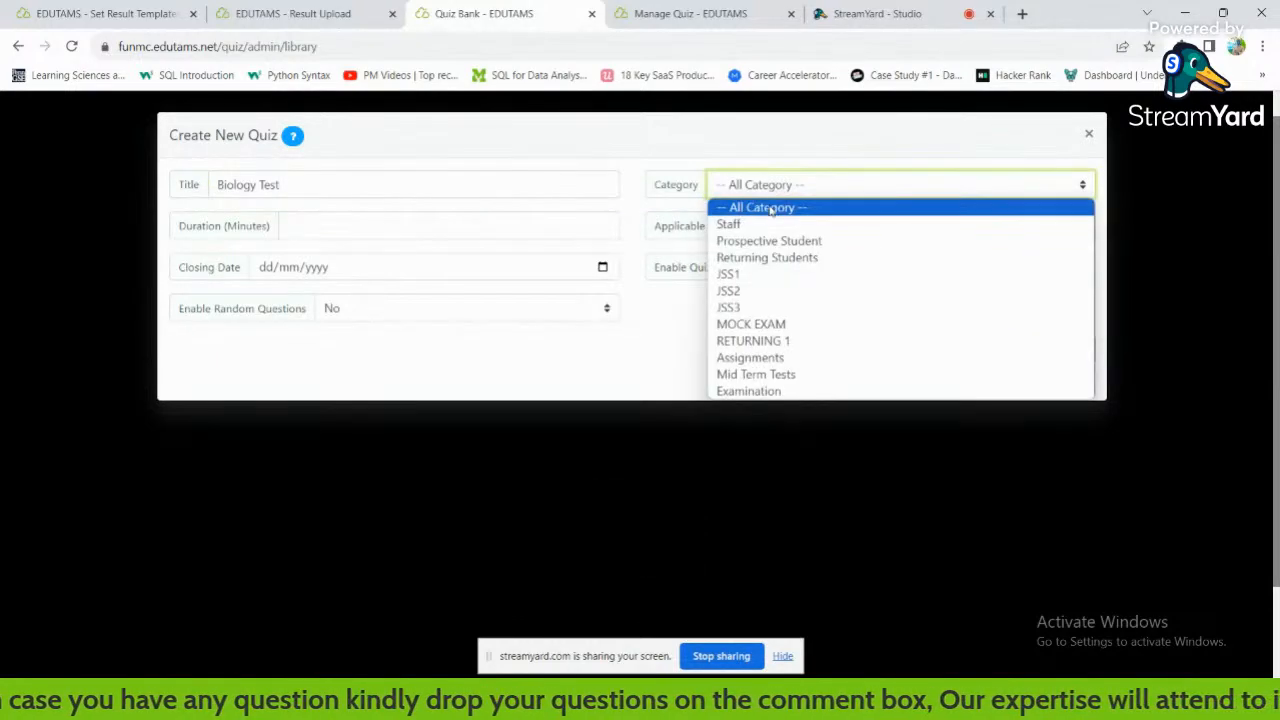
click(758, 258)
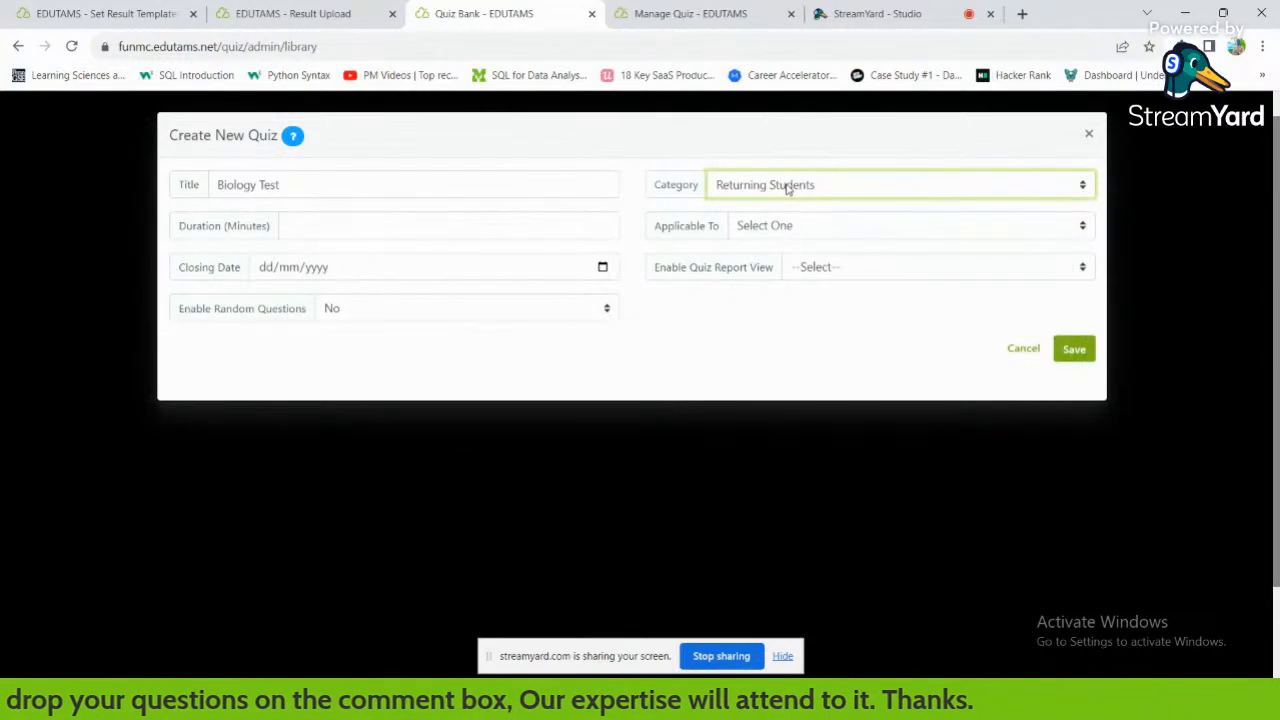
click(293, 227)
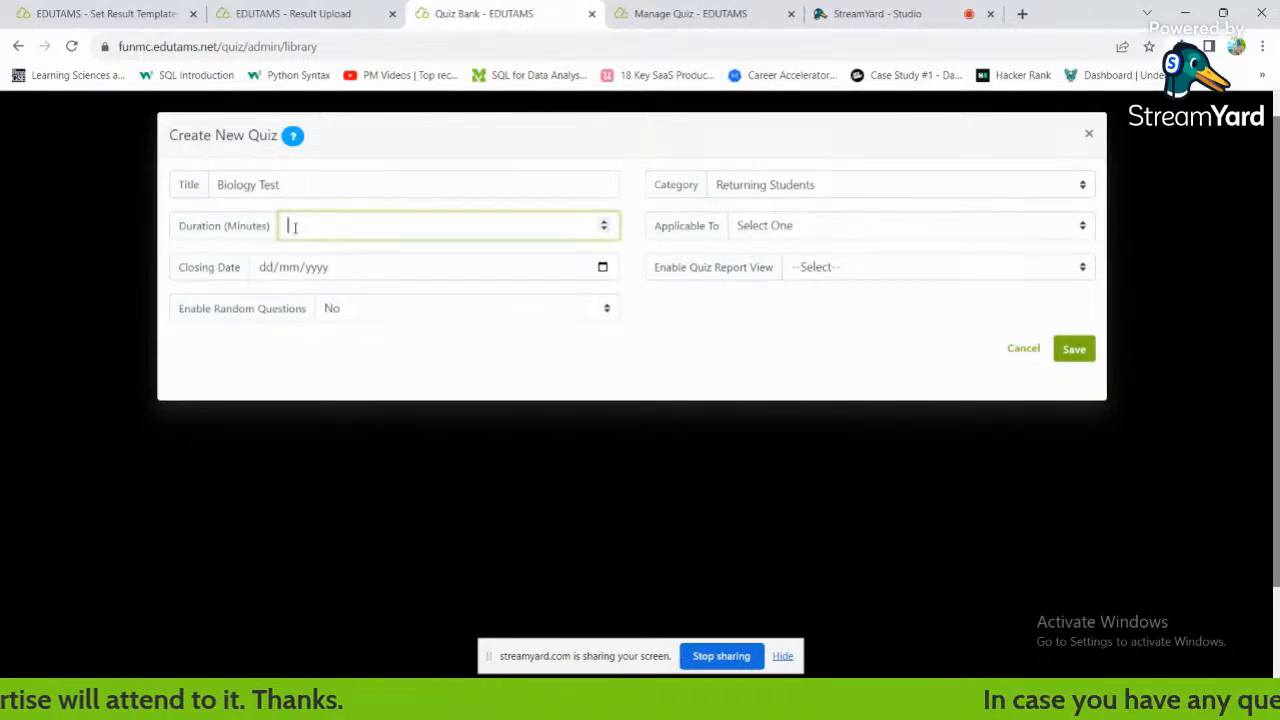
text(20)
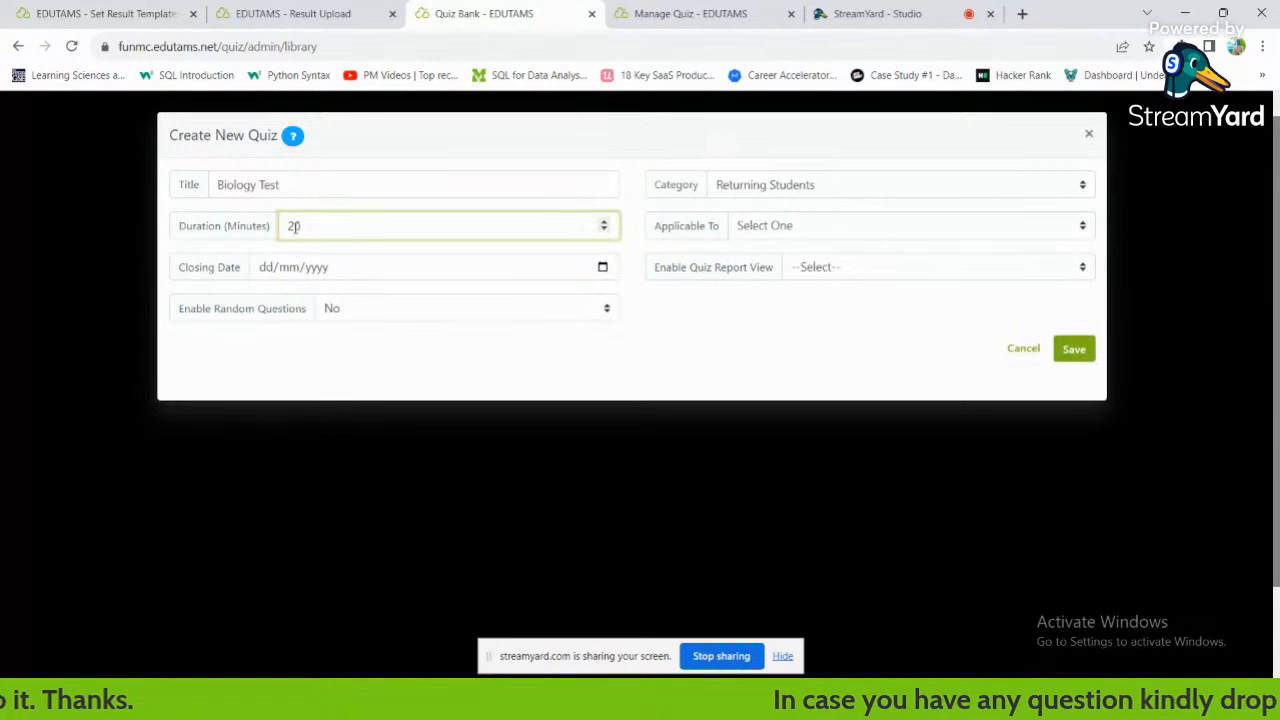
key(BackSpace)
key(BackSpace)
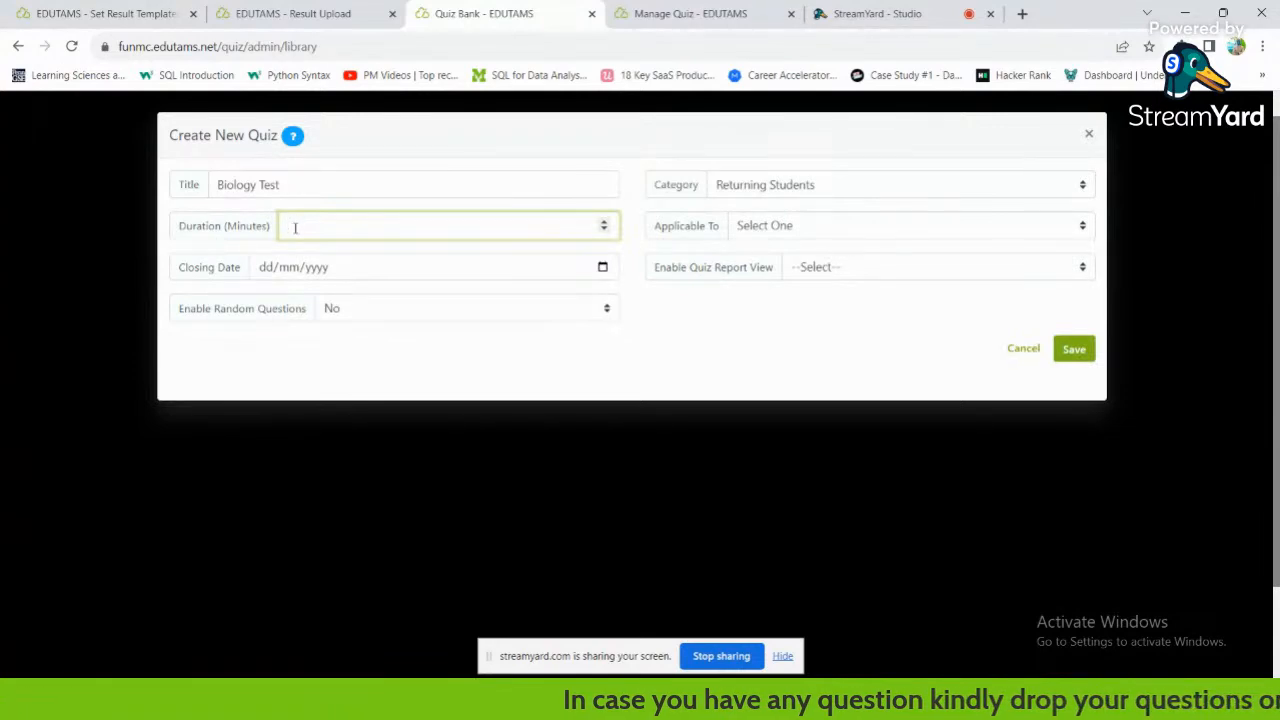
text(20)
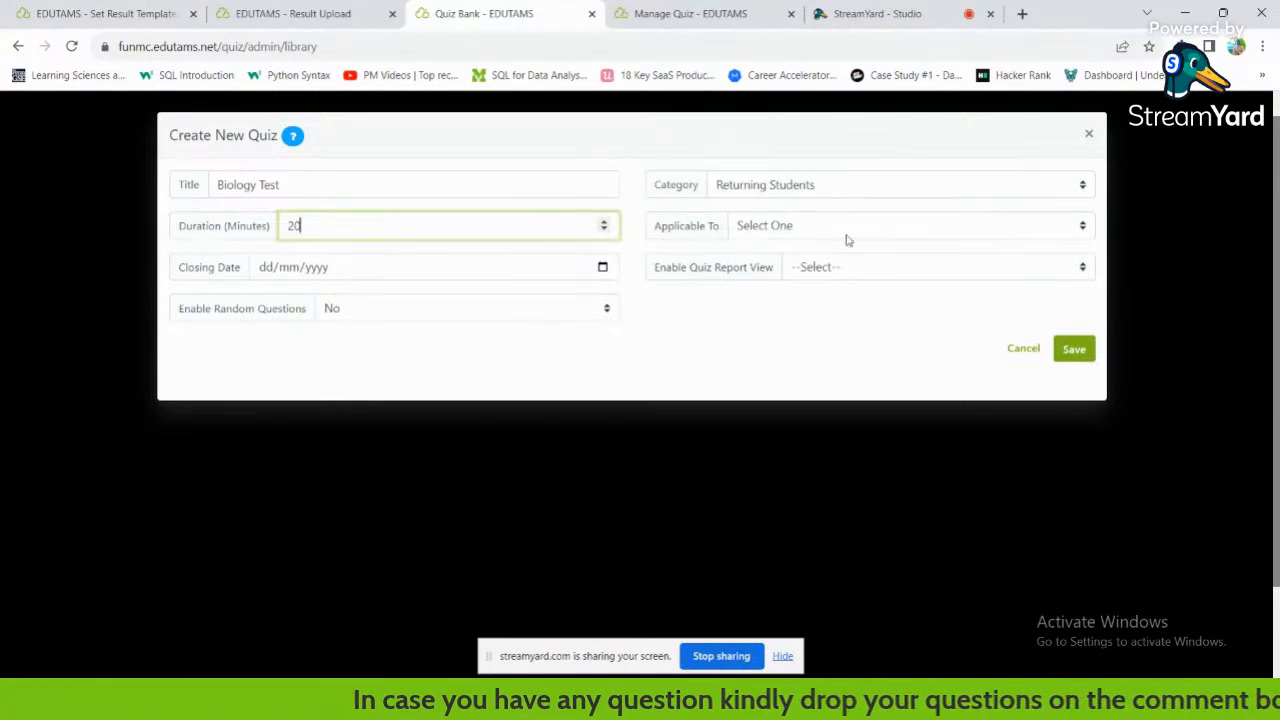
Make the quiz applicable to Returning students and select the classes Junior Secondary JSS1 A and JSS1 B.
click(812, 236)
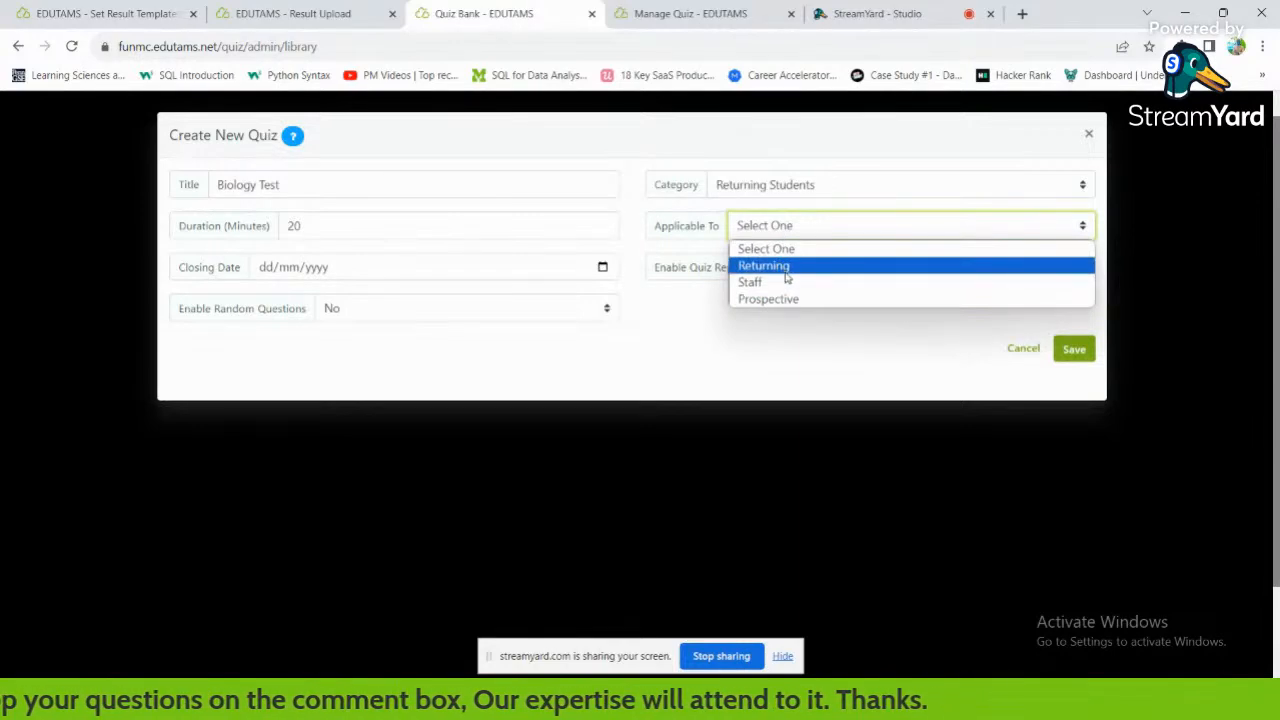
click(770, 266)
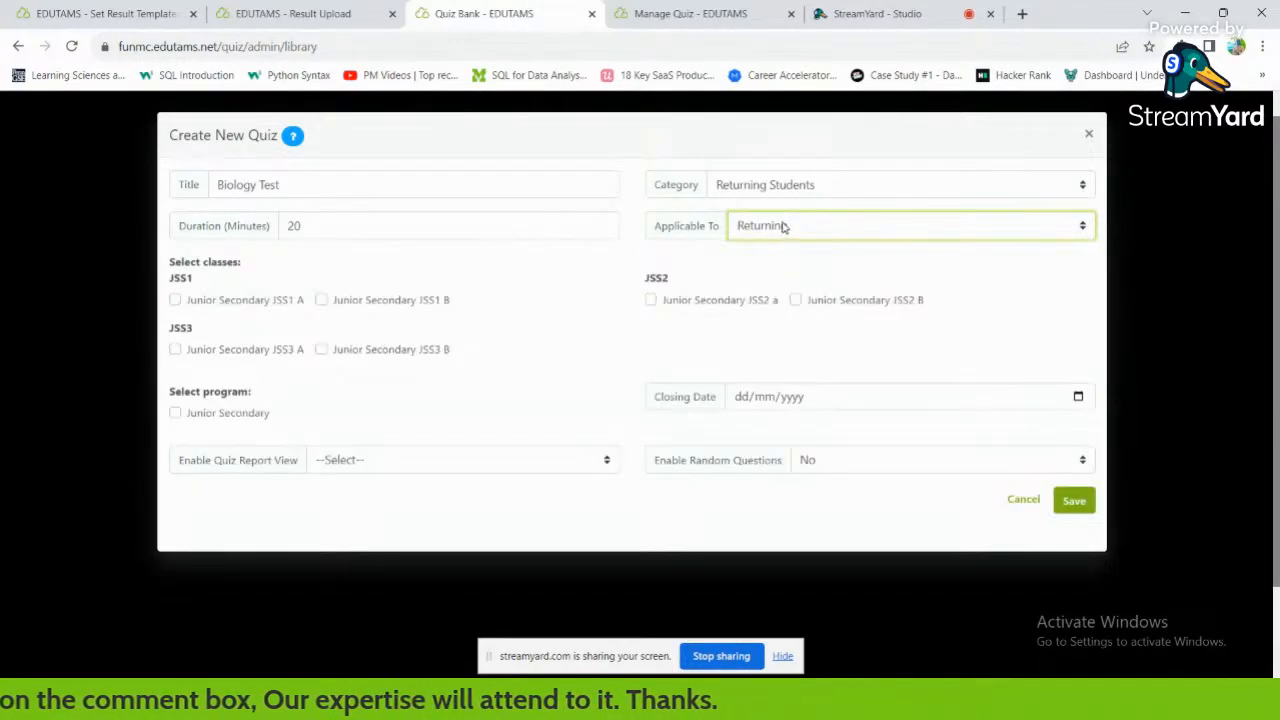
click(786, 227)
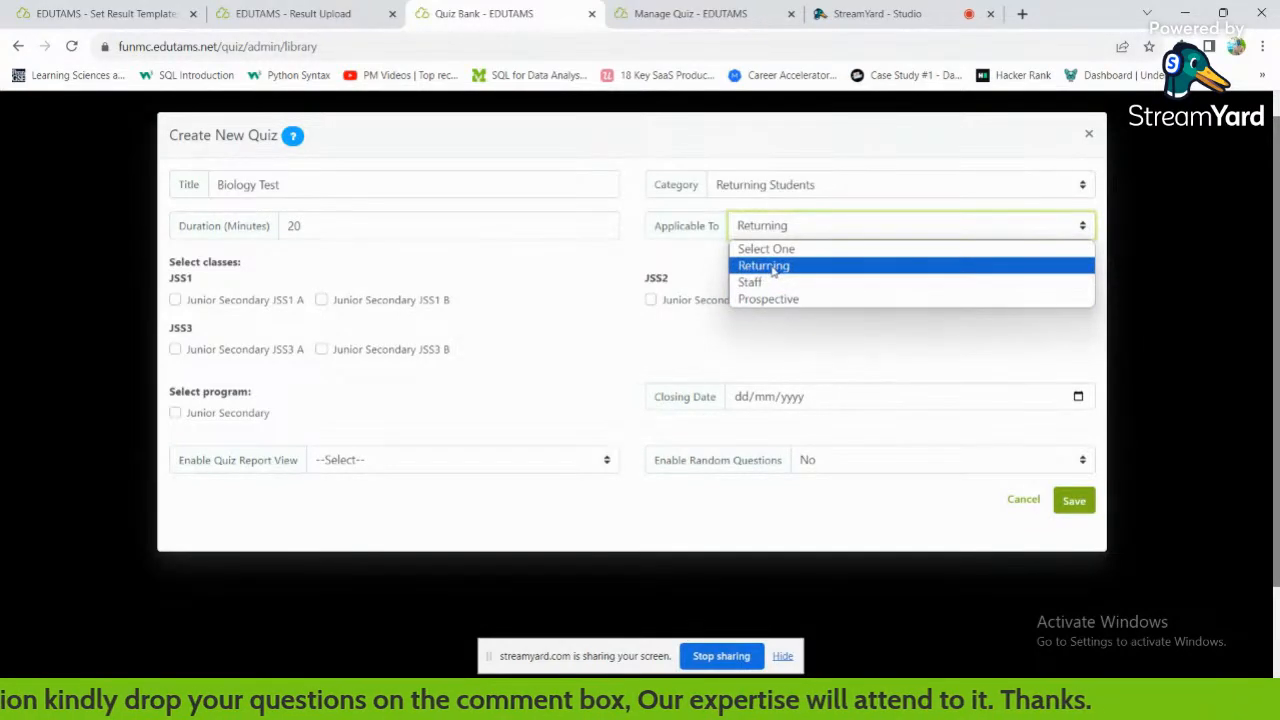
click(772, 267)
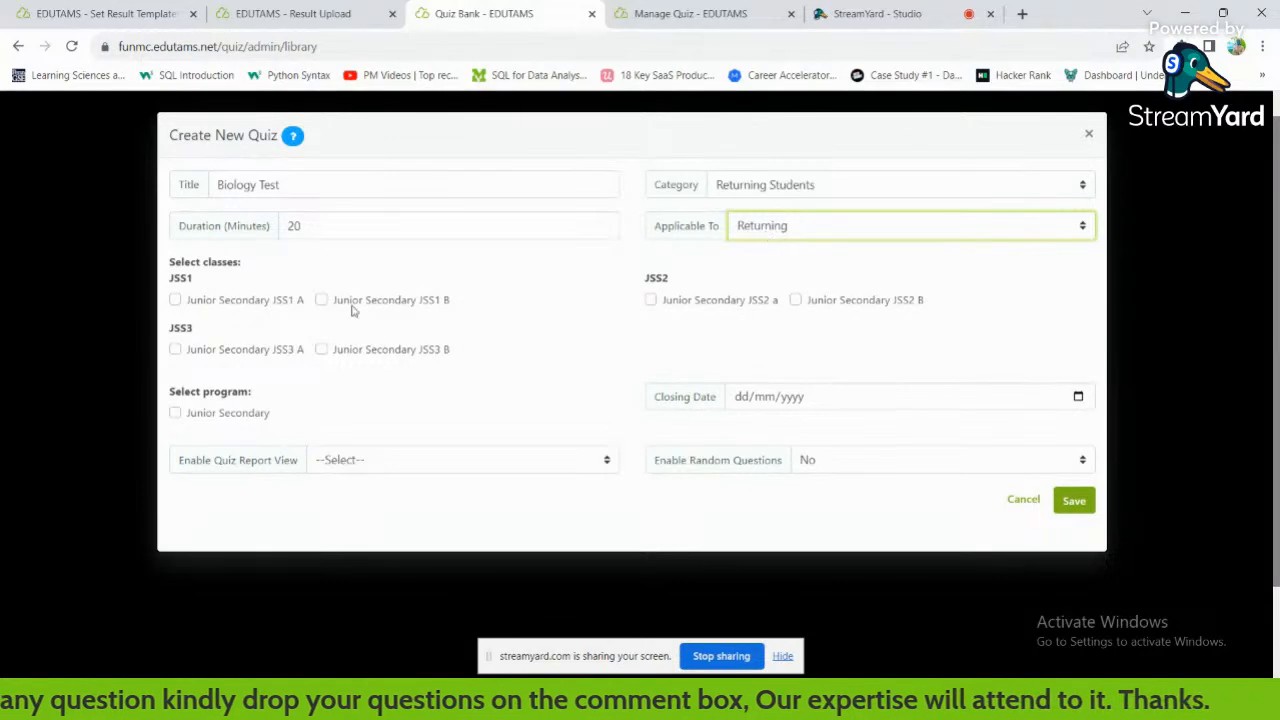
click(175, 300)
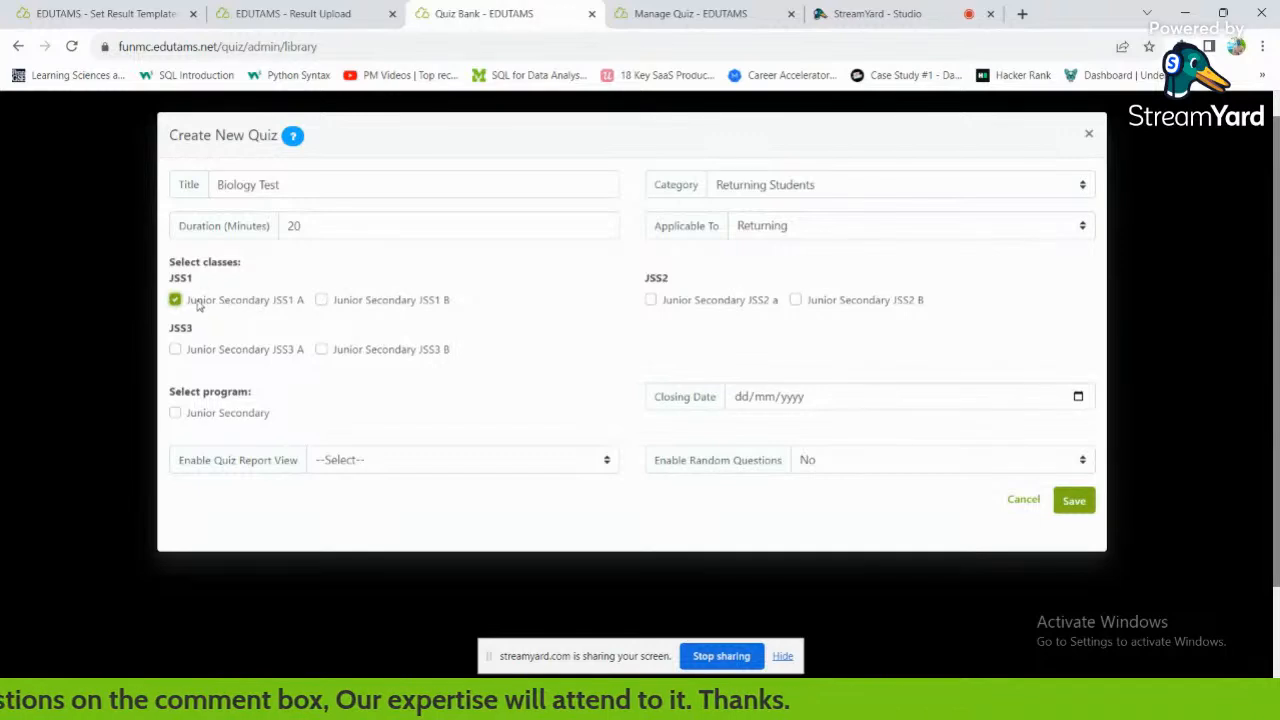
click(321, 300)
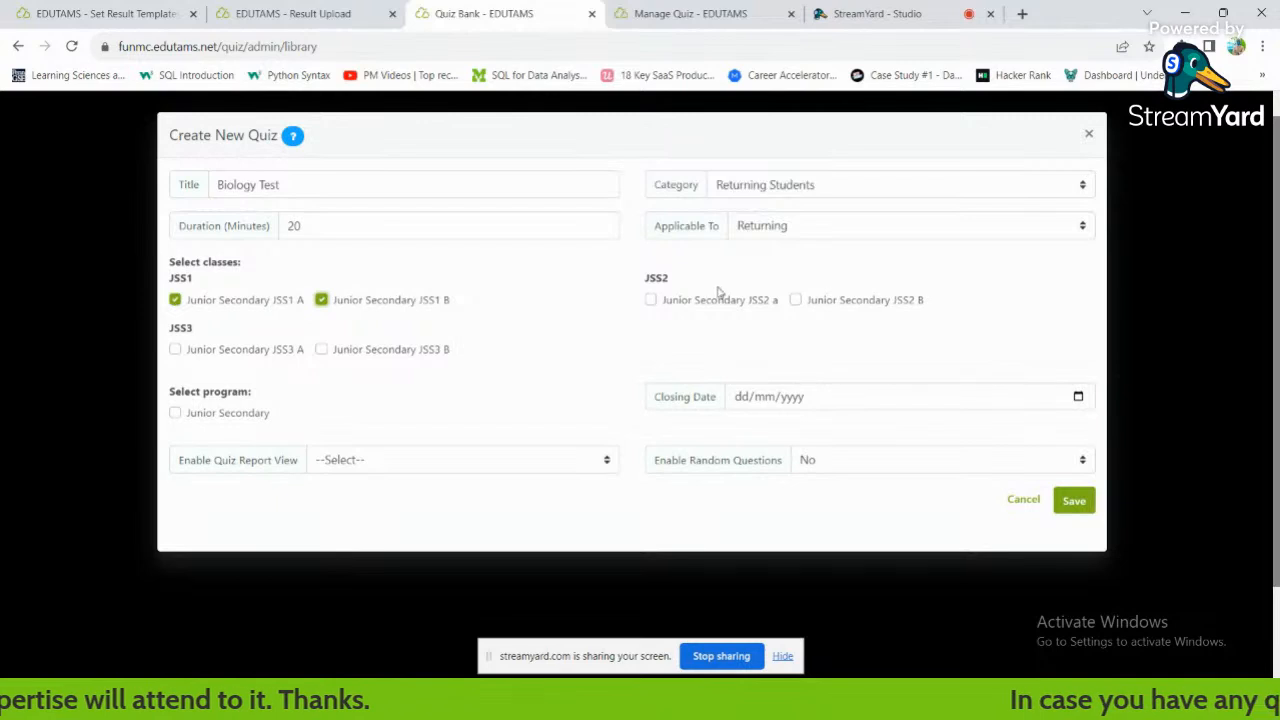
Set the quiz's closing date to 27/10/2023 and select the Junior Secondary program.
click(1064, 401)
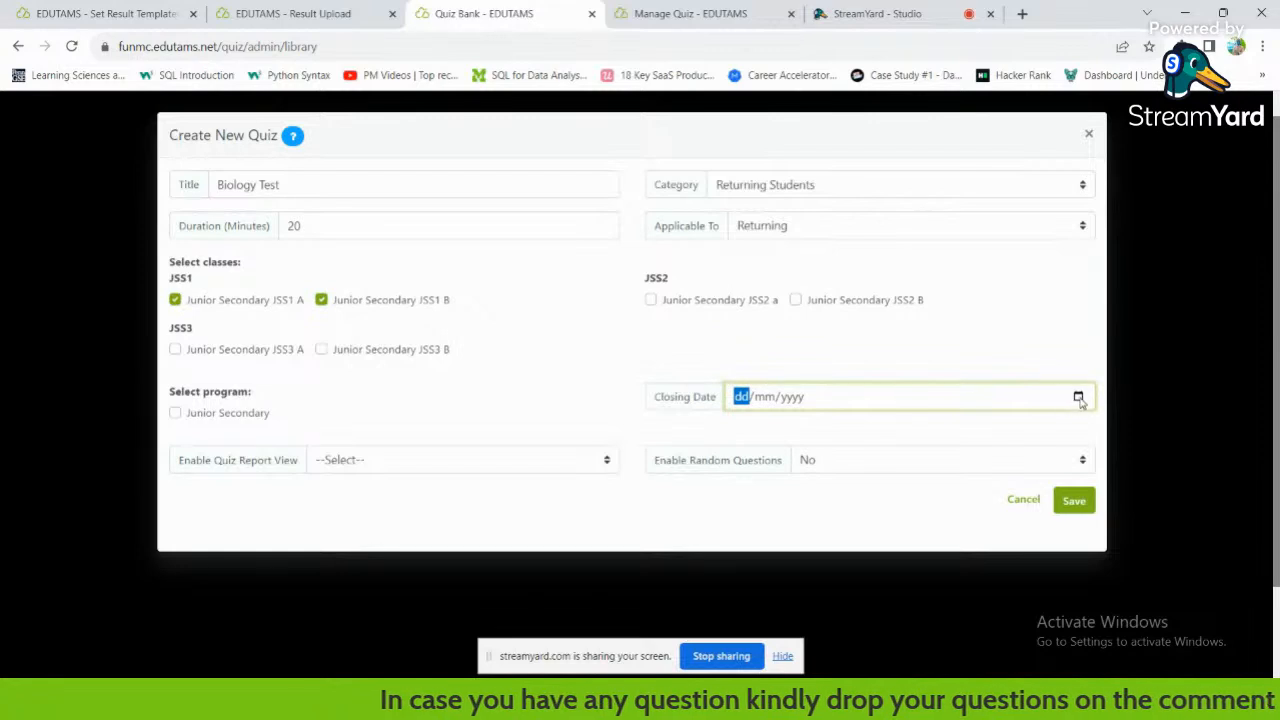
click(1078, 397)
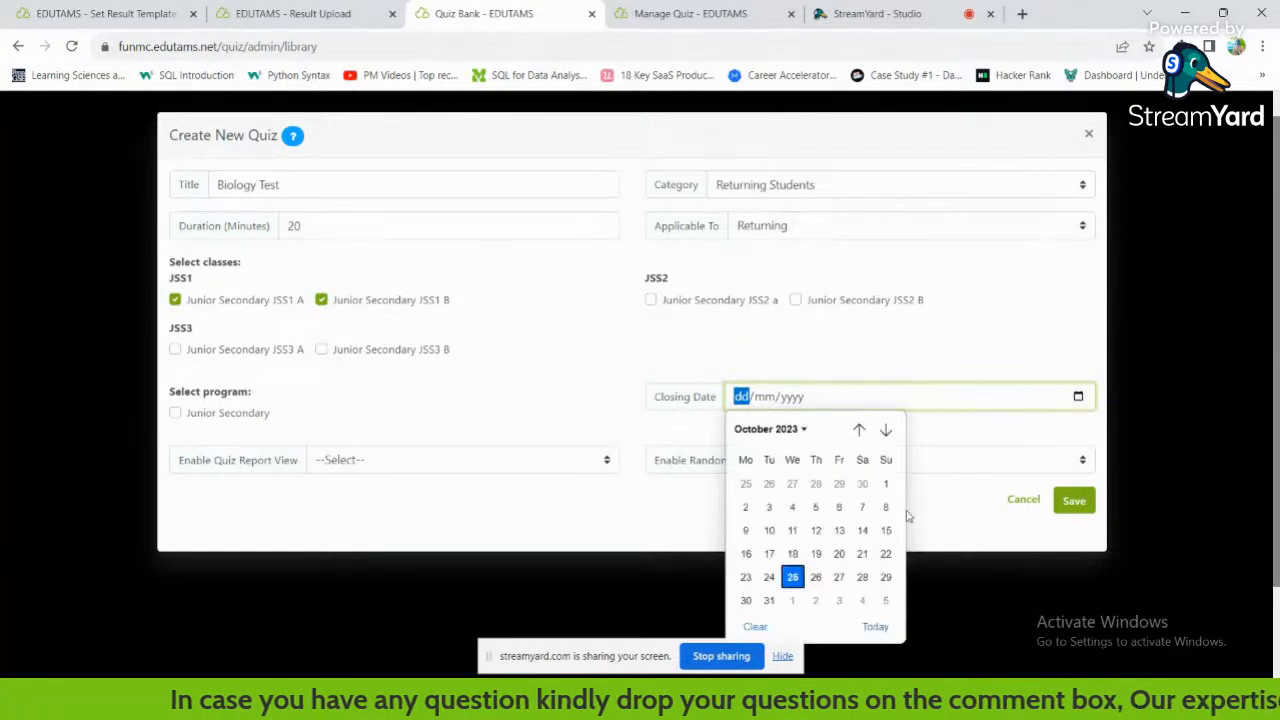
click(840, 577)
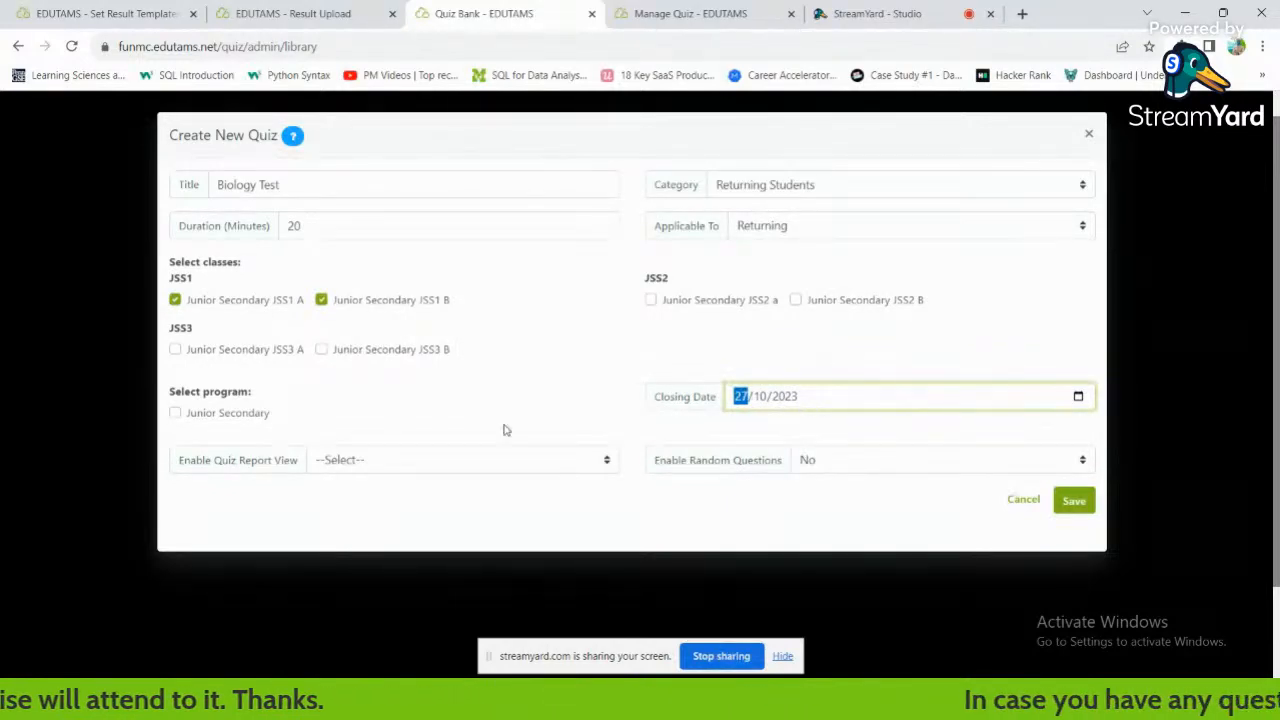
click(178, 413)
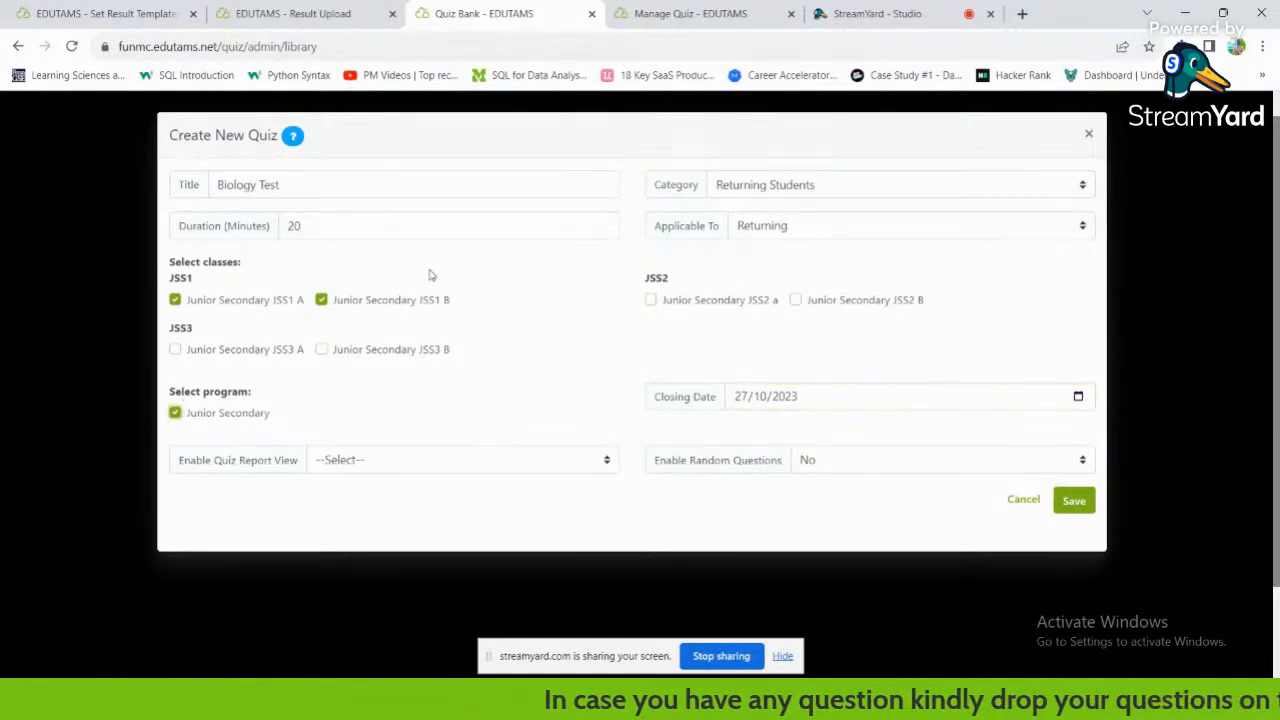
Try the Yes and No options for the quiz report view and leave it set to Yes.
click(381, 461)
click(381, 461)
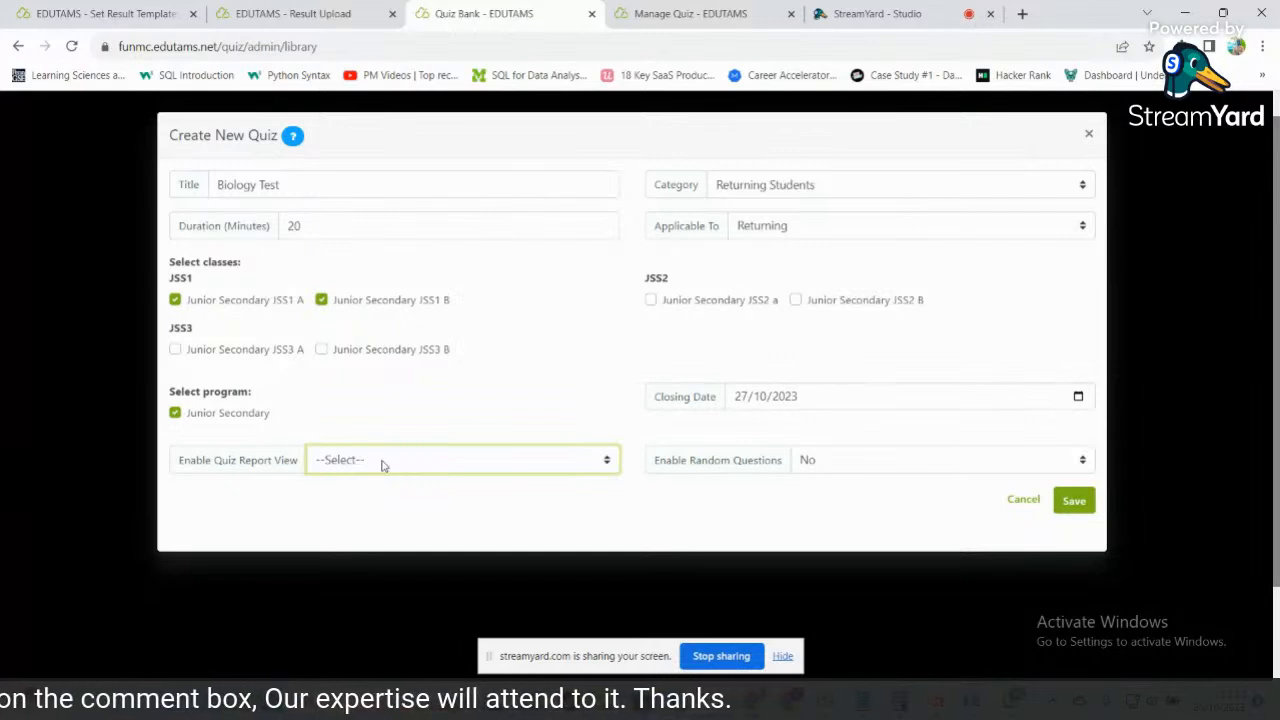
click(381, 461)
click(364, 499)
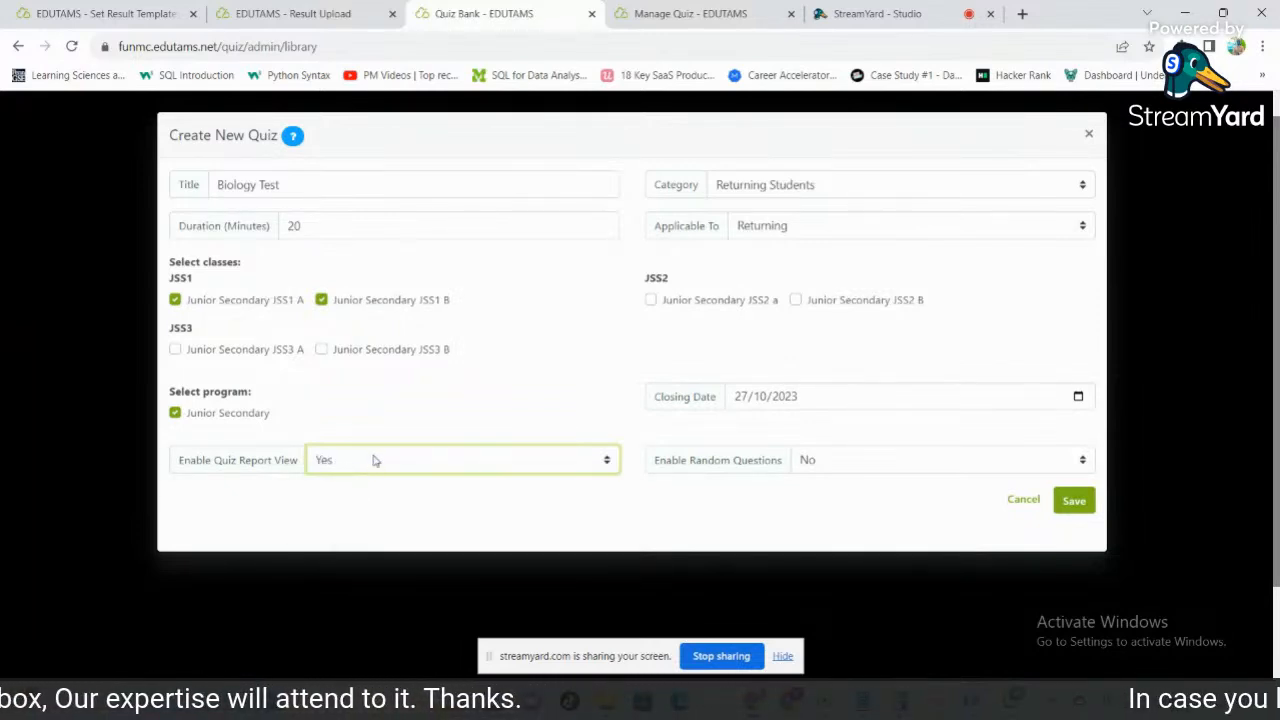
click(374, 460)
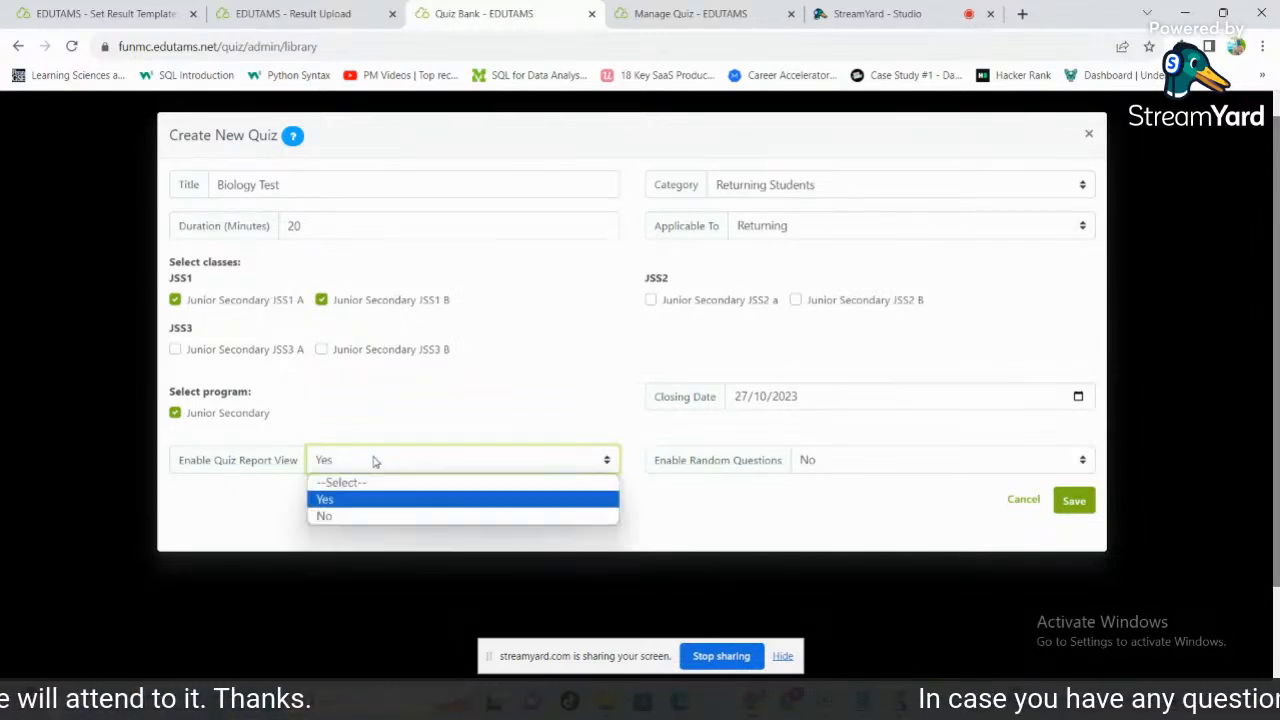
click(351, 516)
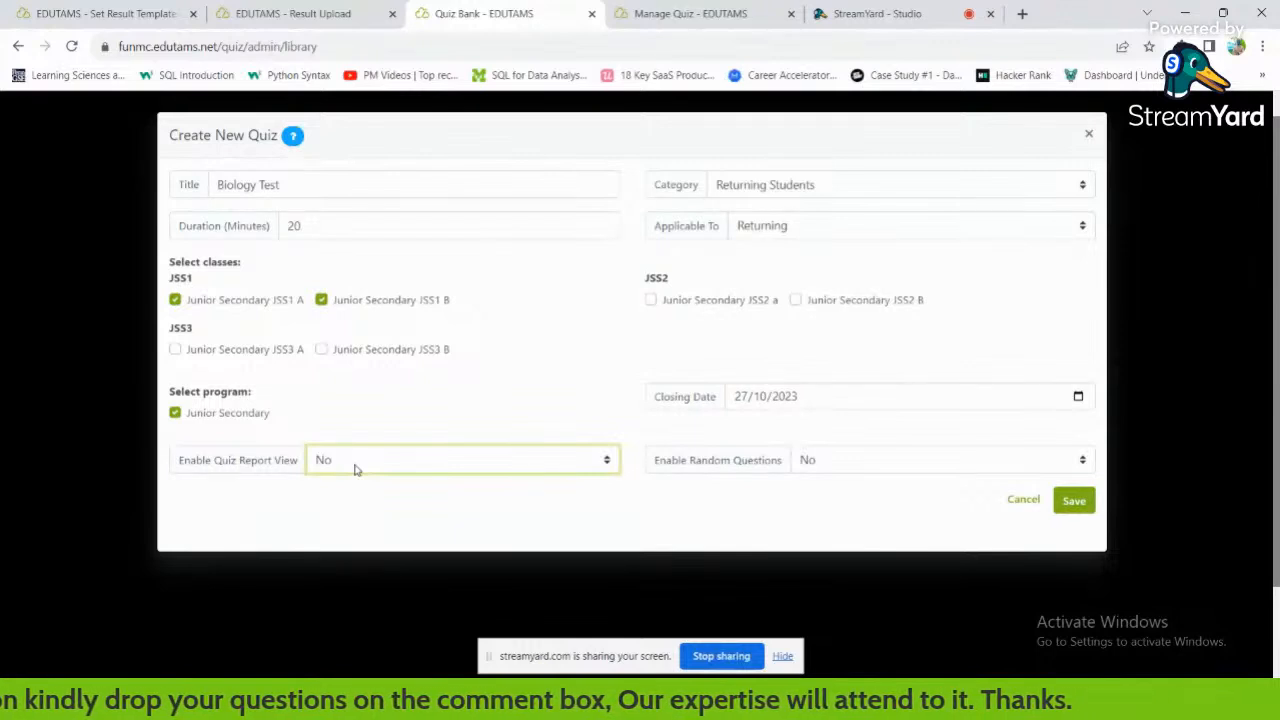
click(355, 466)
click(345, 499)
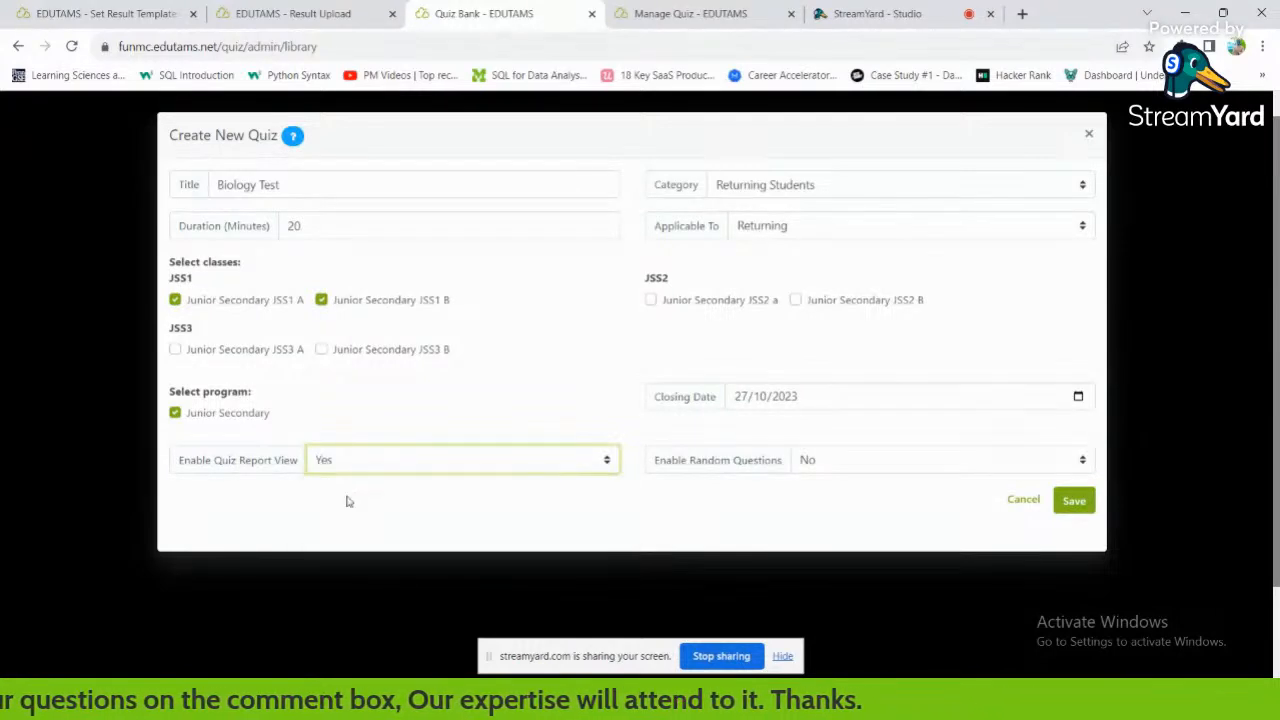
click(352, 460)
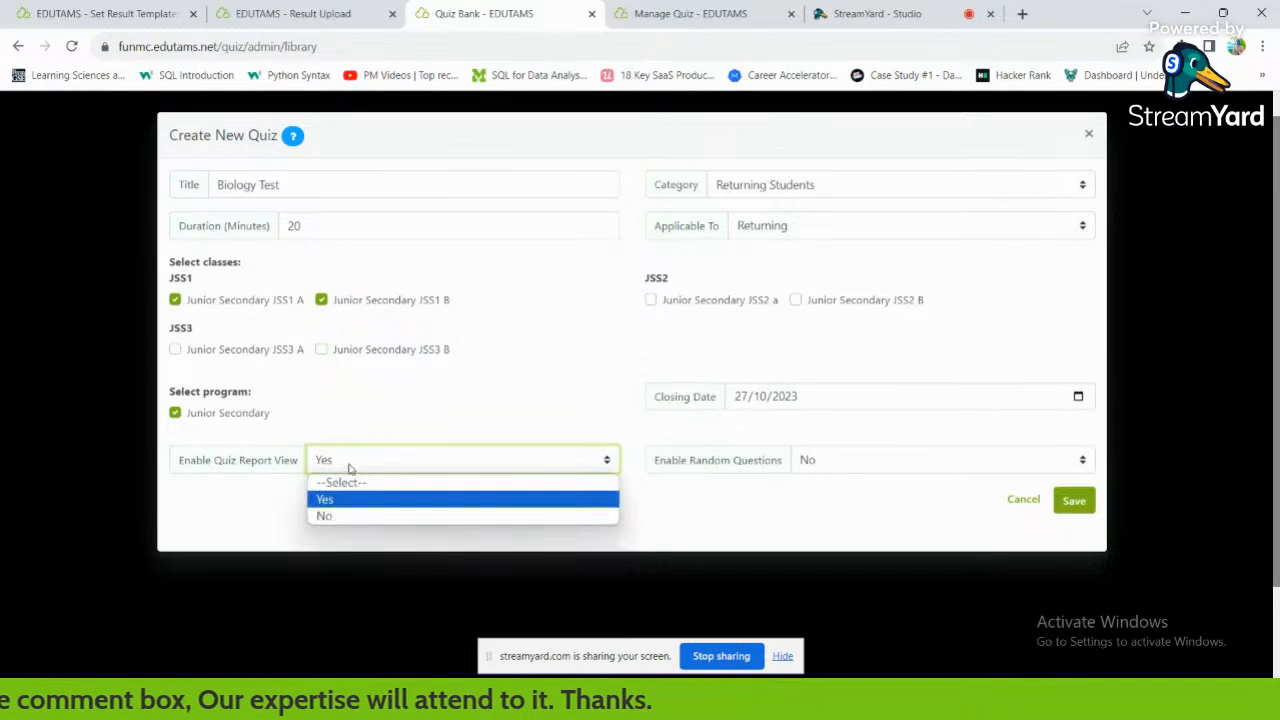
click(341, 503)
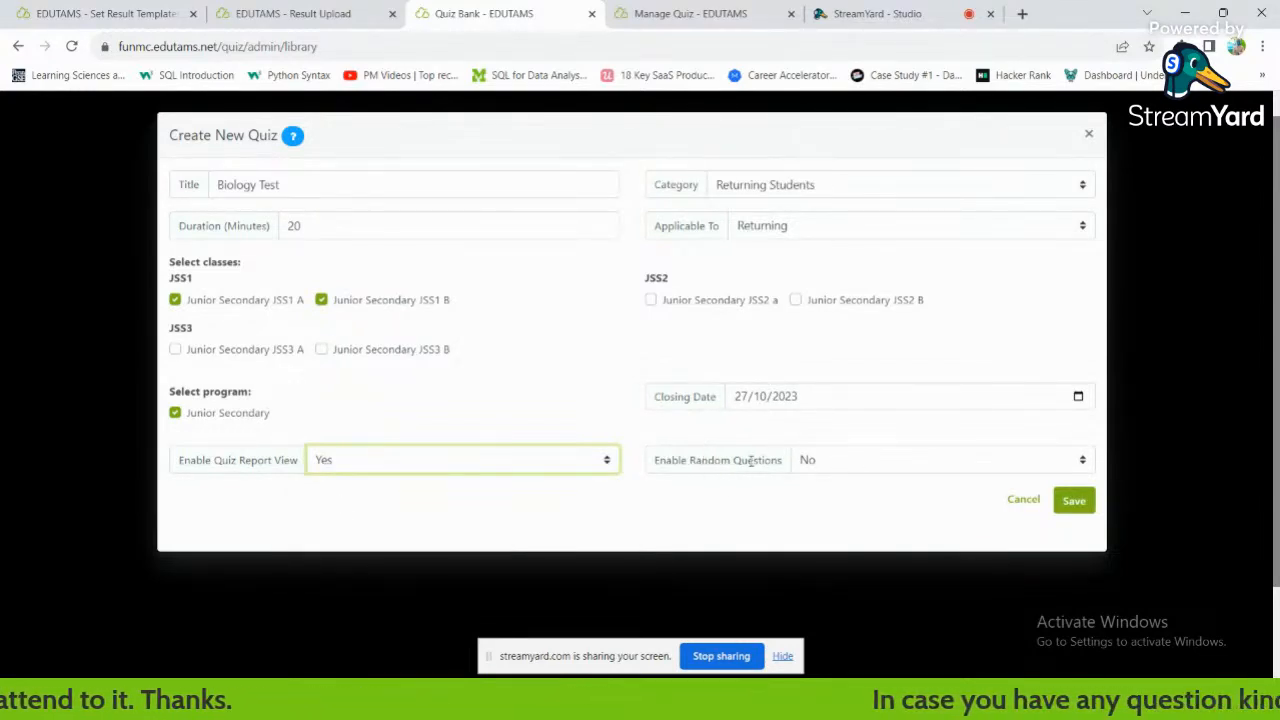
Keep random questions set to No, save the new quiz, and check the Quiz Bank list.
click(820, 466)
click(820, 466)
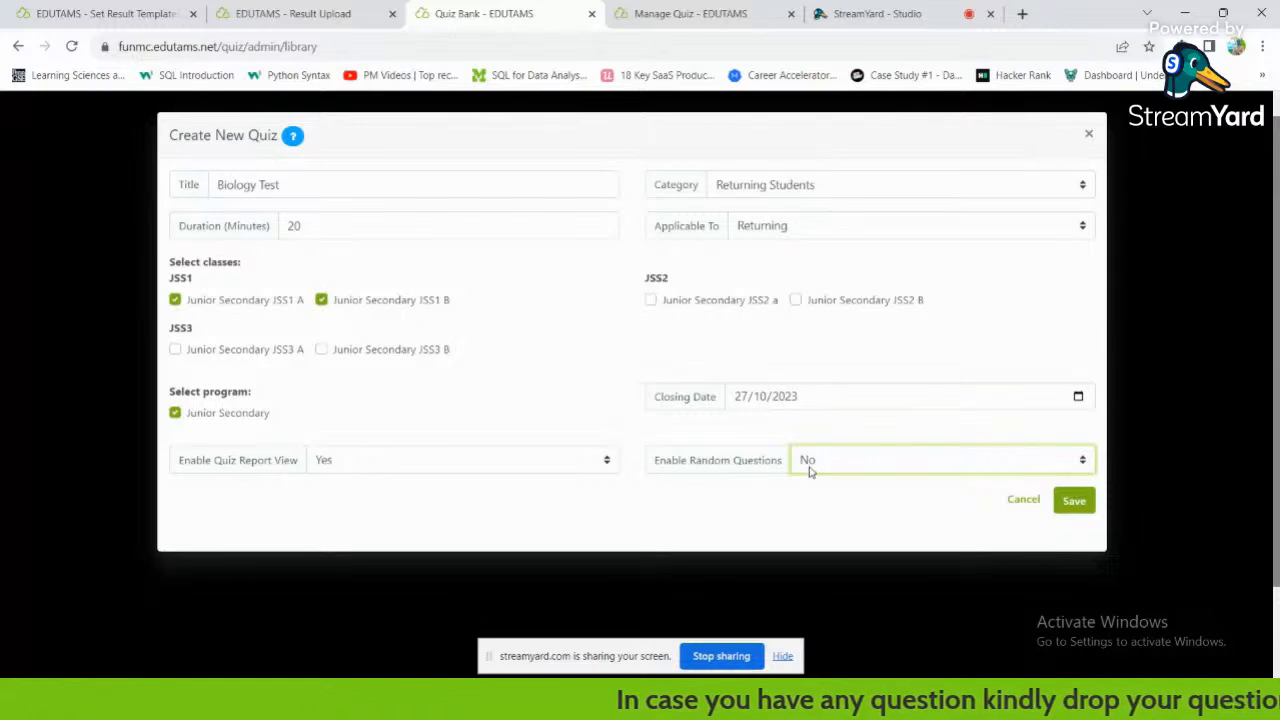
click(885, 470)
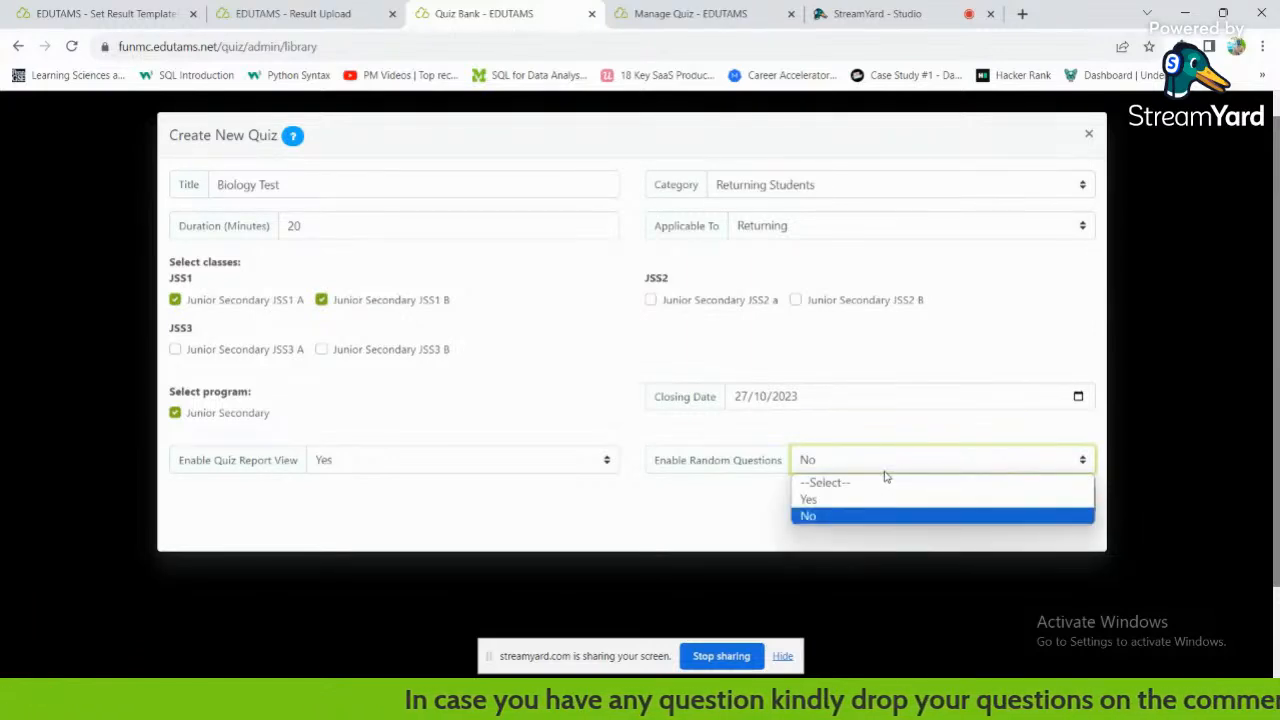
click(885, 470)
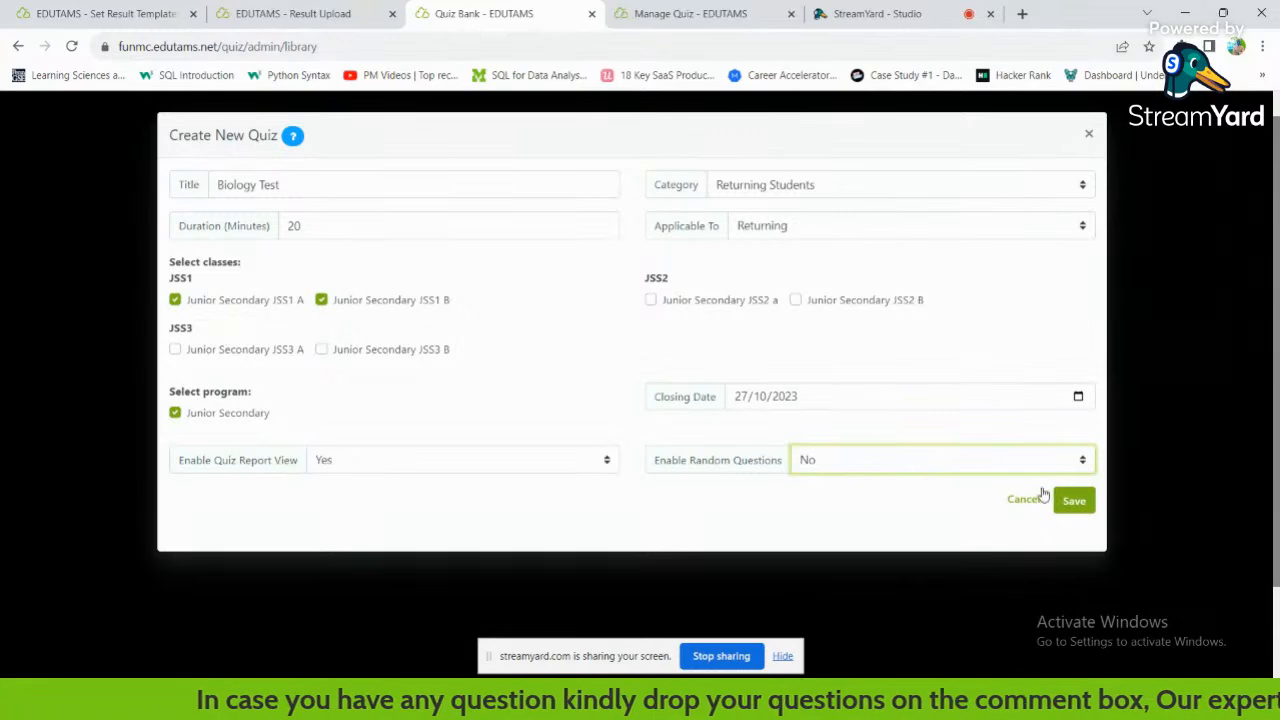
click(1077, 503)
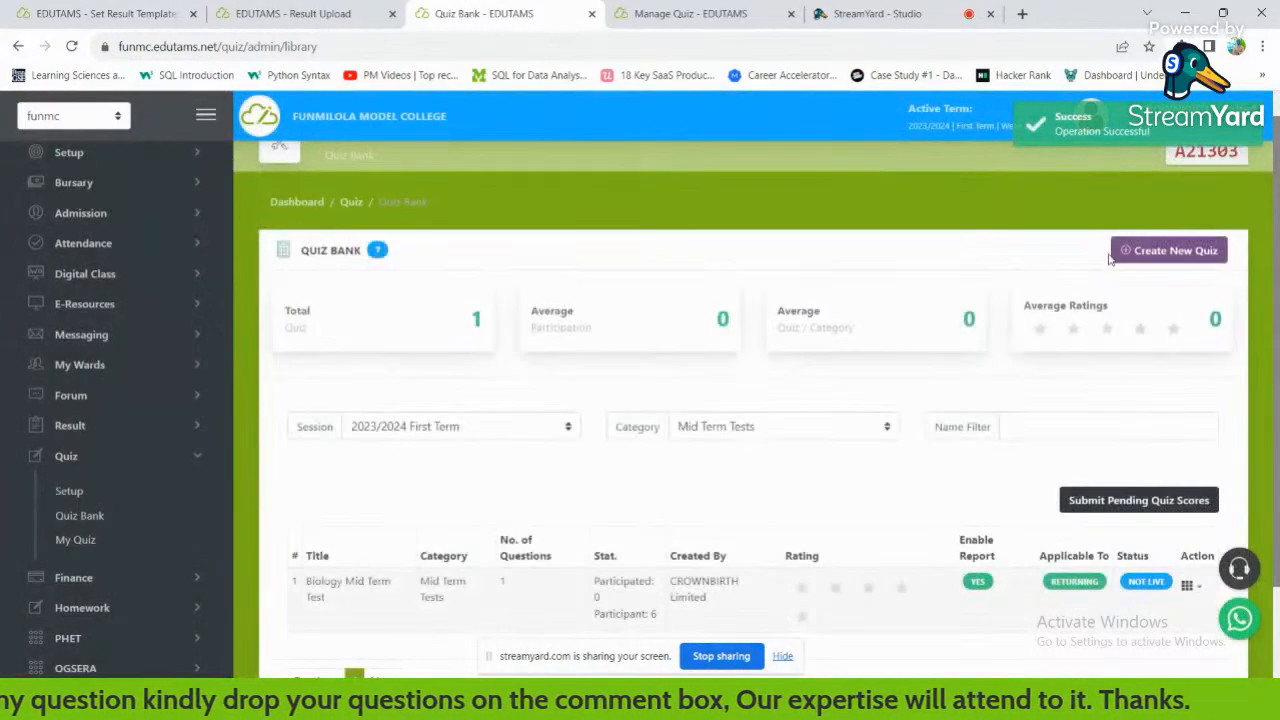
scroll(785, 308, down, 1)
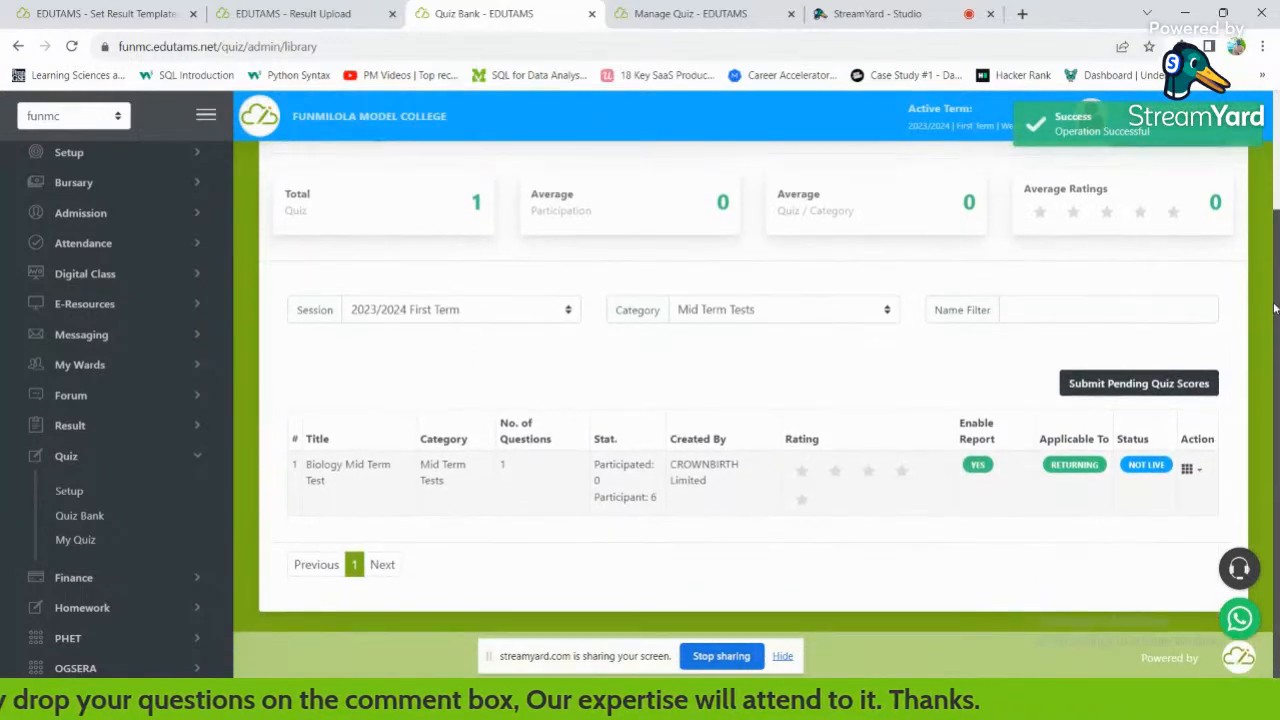
Show quizzes of all categories in the Quiz Bank and review the listed quizzes, including the Biology Test.
click(737, 316)
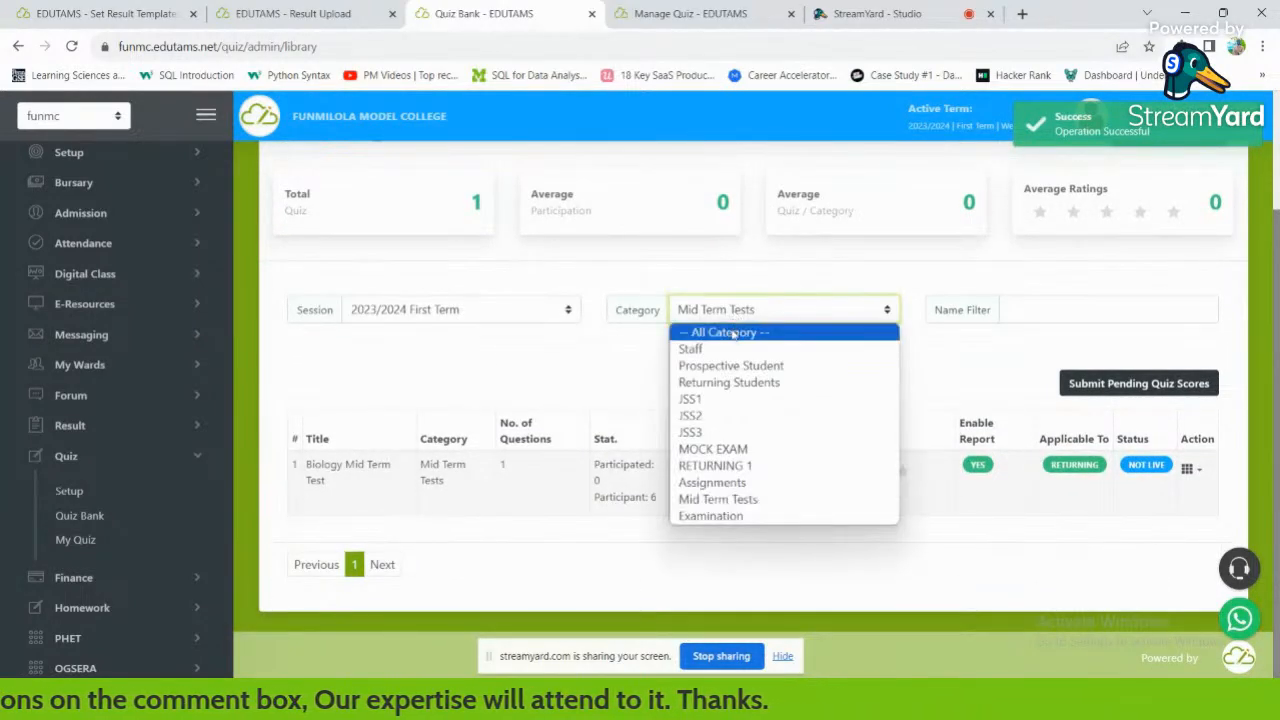
click(735, 330)
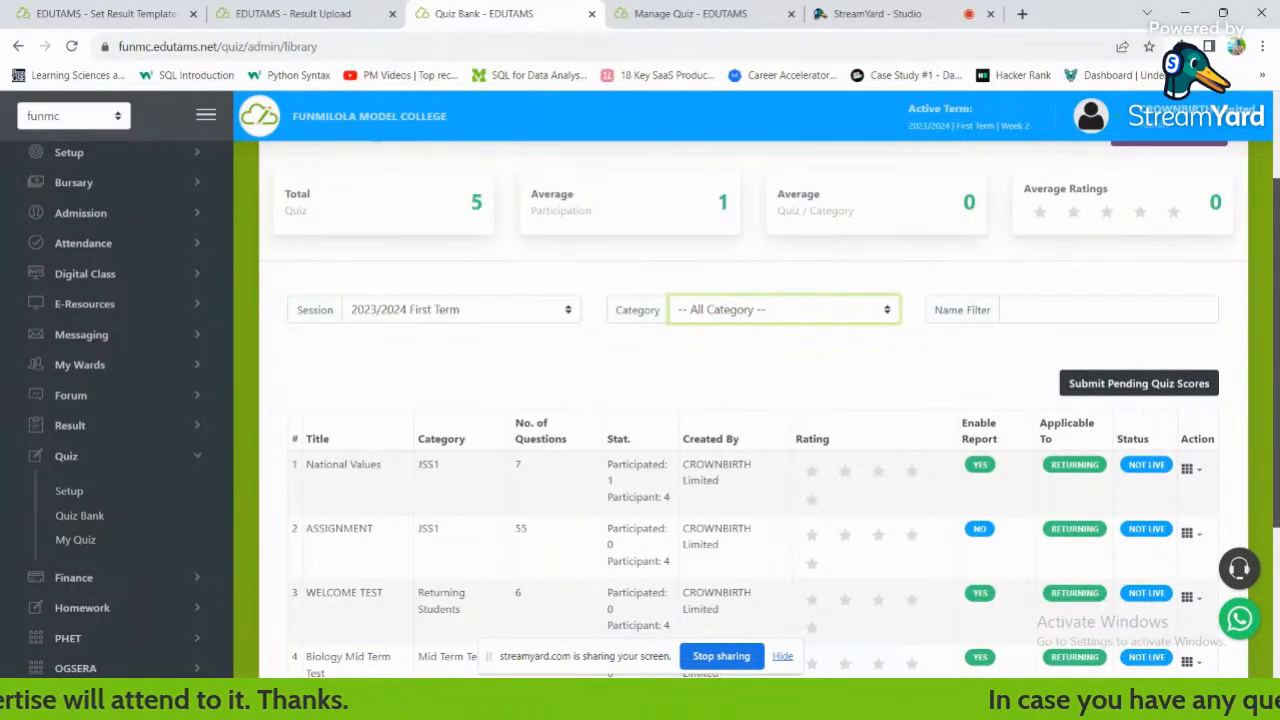
scroll(963, 432, down, 3)
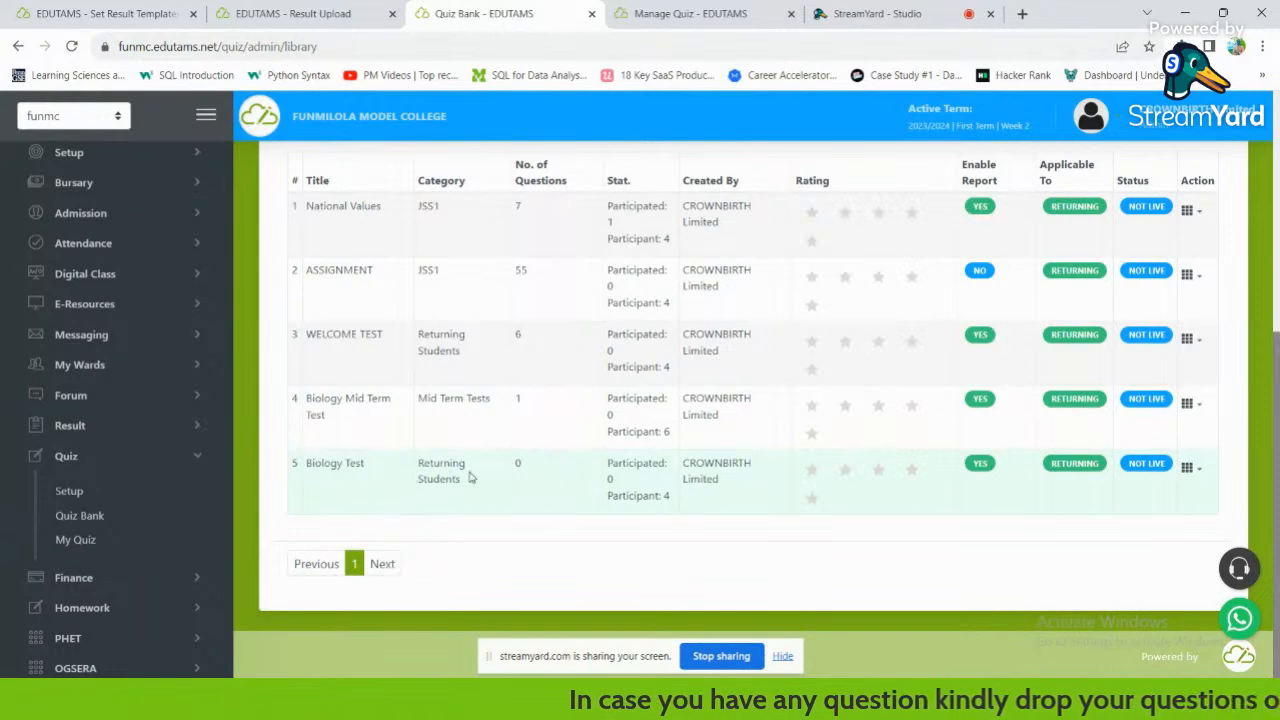
drag(1276, 458, 1276, 406)
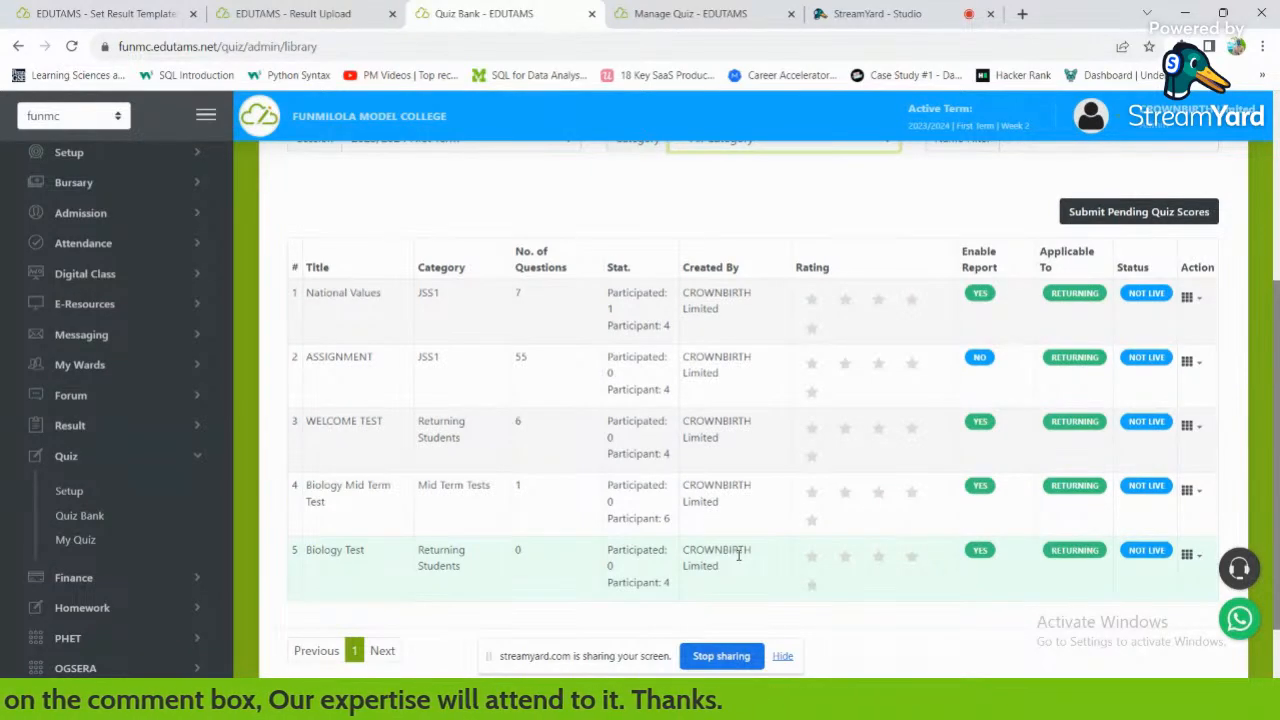
scroll(1106, 380, up, 3)
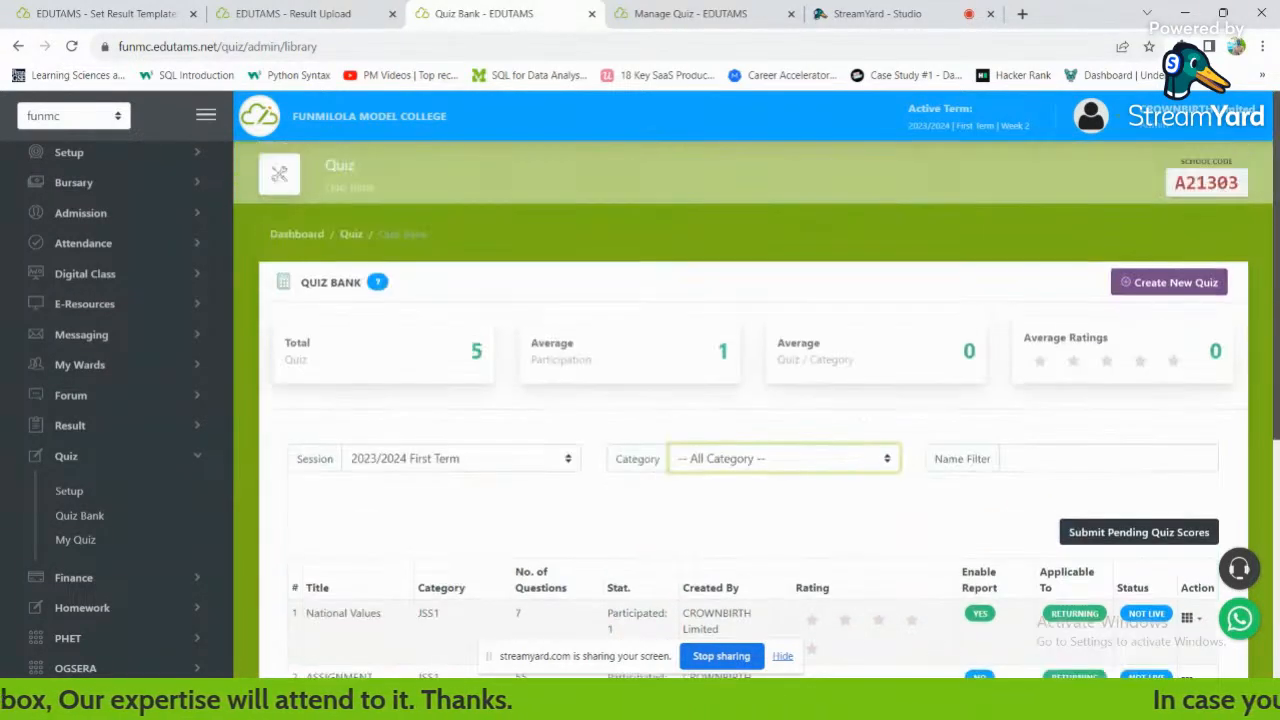
scroll(1165, 290, down, 5)
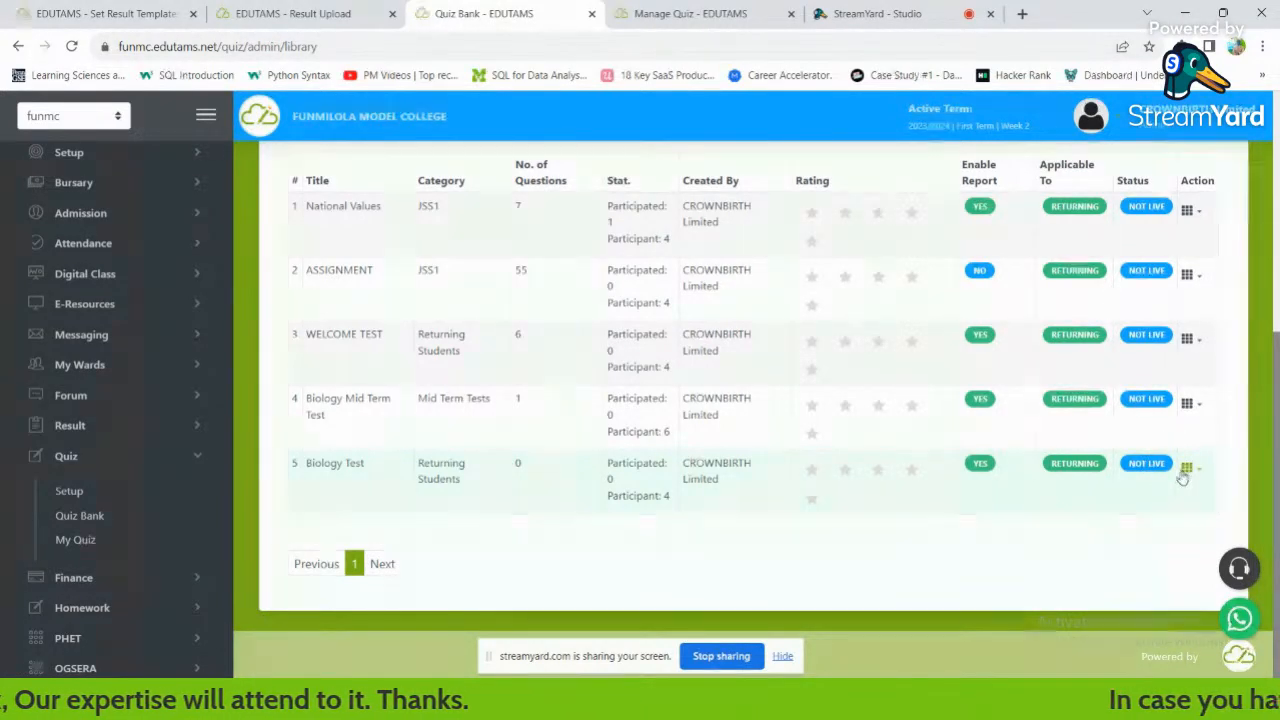
Open the Biology Test quiz for editing, check its closing date calendar, and close the form without updating.
click(1188, 472)
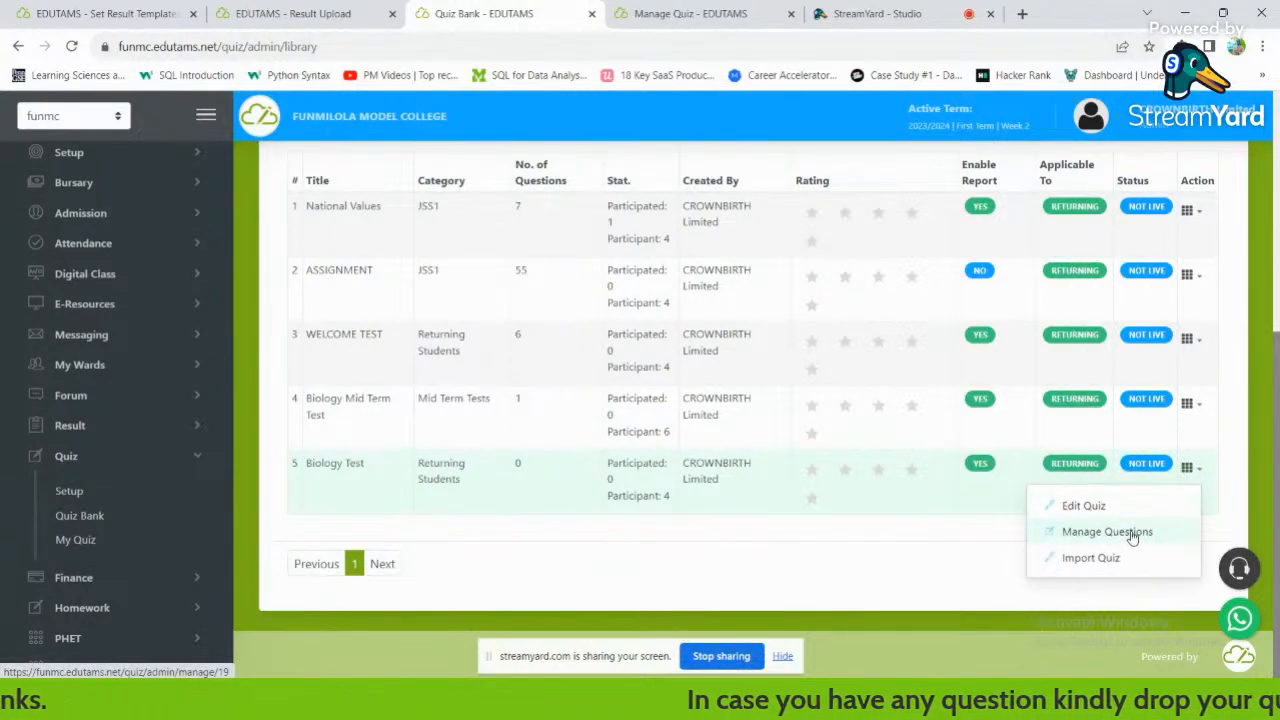
click(1086, 506)
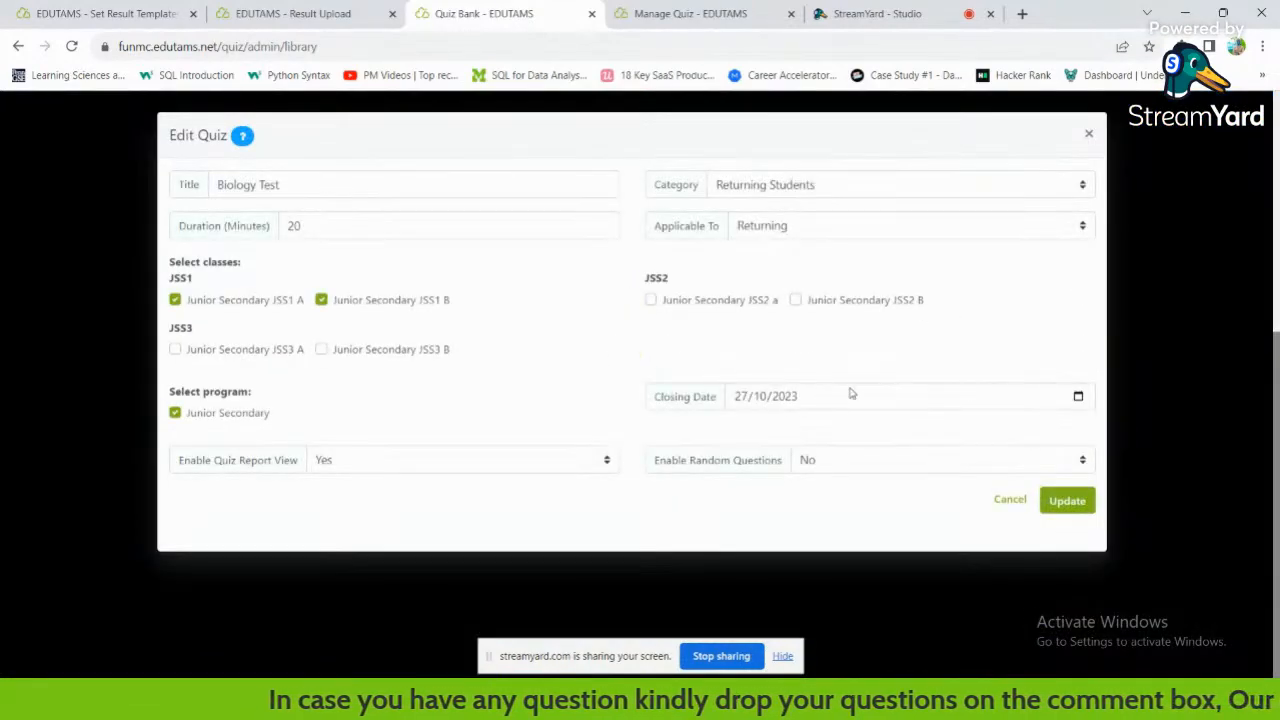
click(1078, 397)
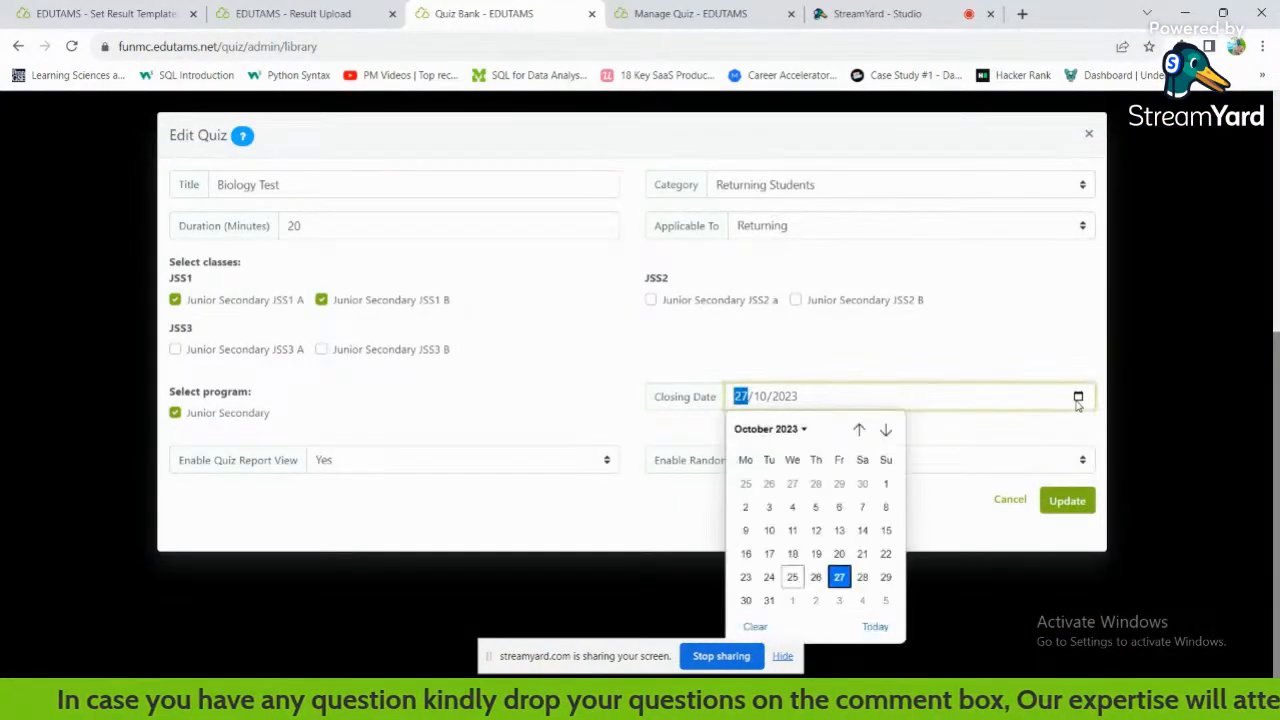
click(1020, 362)
click(1089, 134)
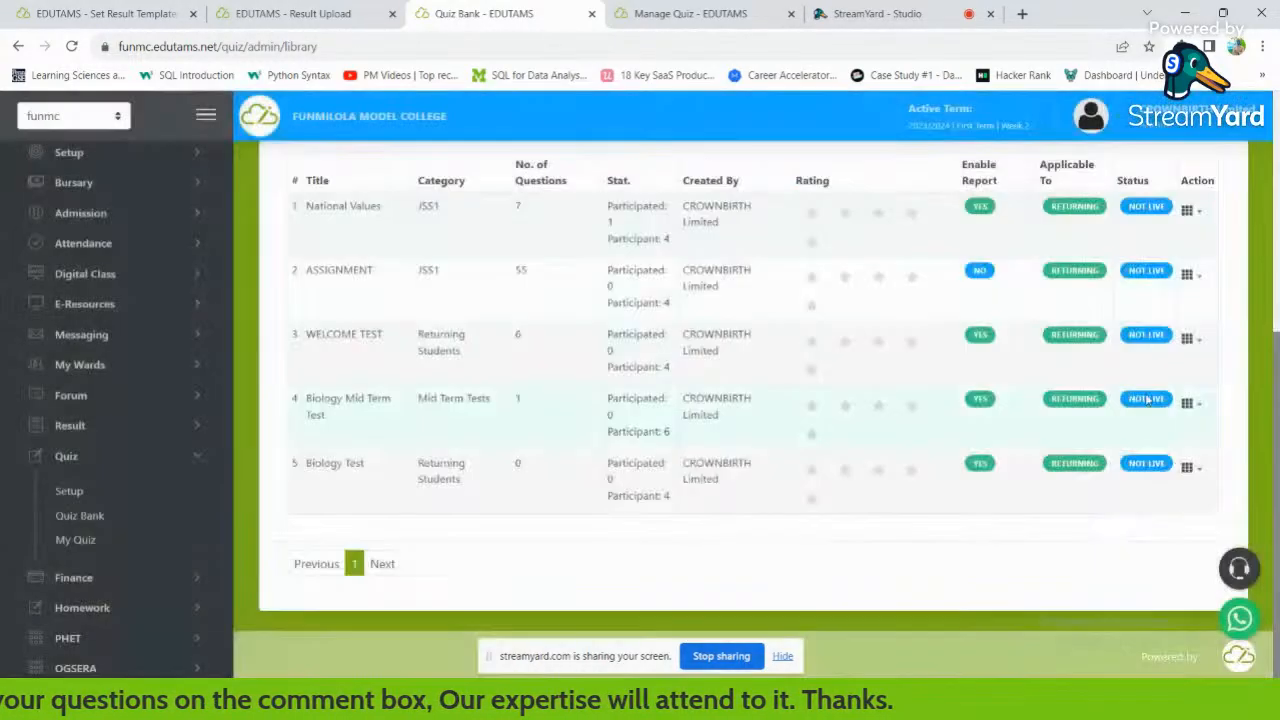
Open question management for the Biology Test quiz and start a new question.
click(1187, 468)
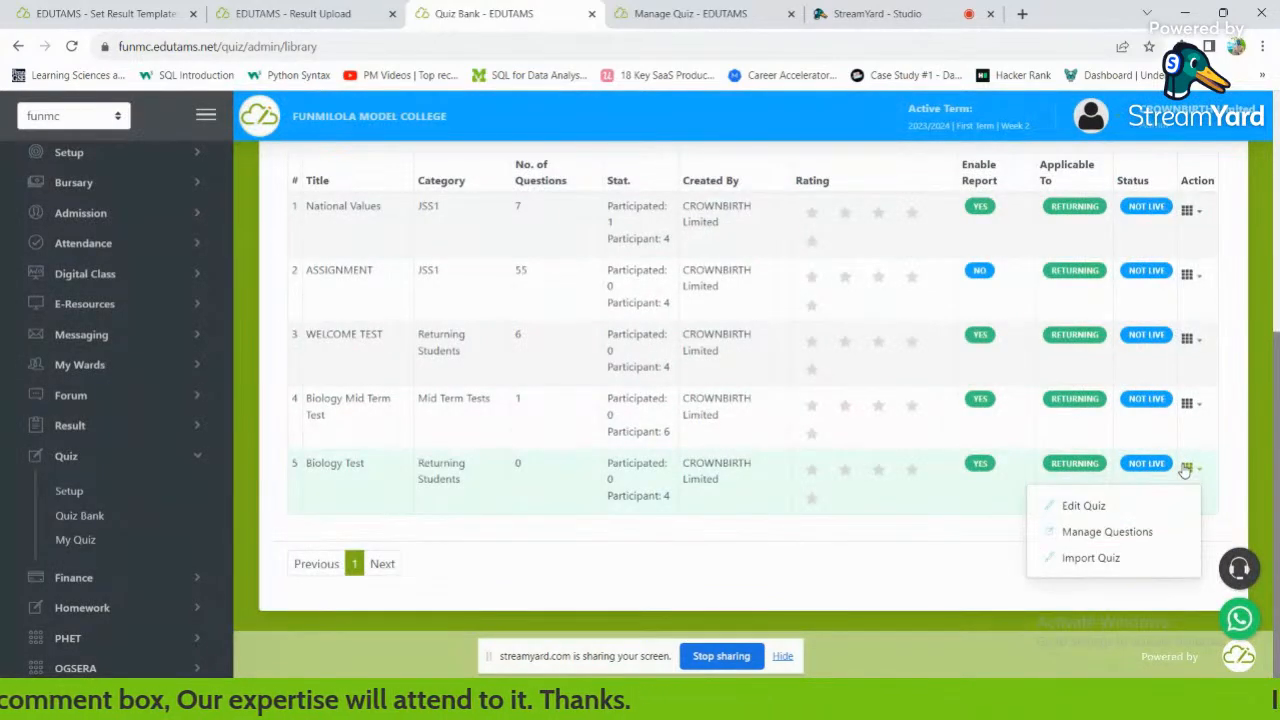
click(1113, 542)
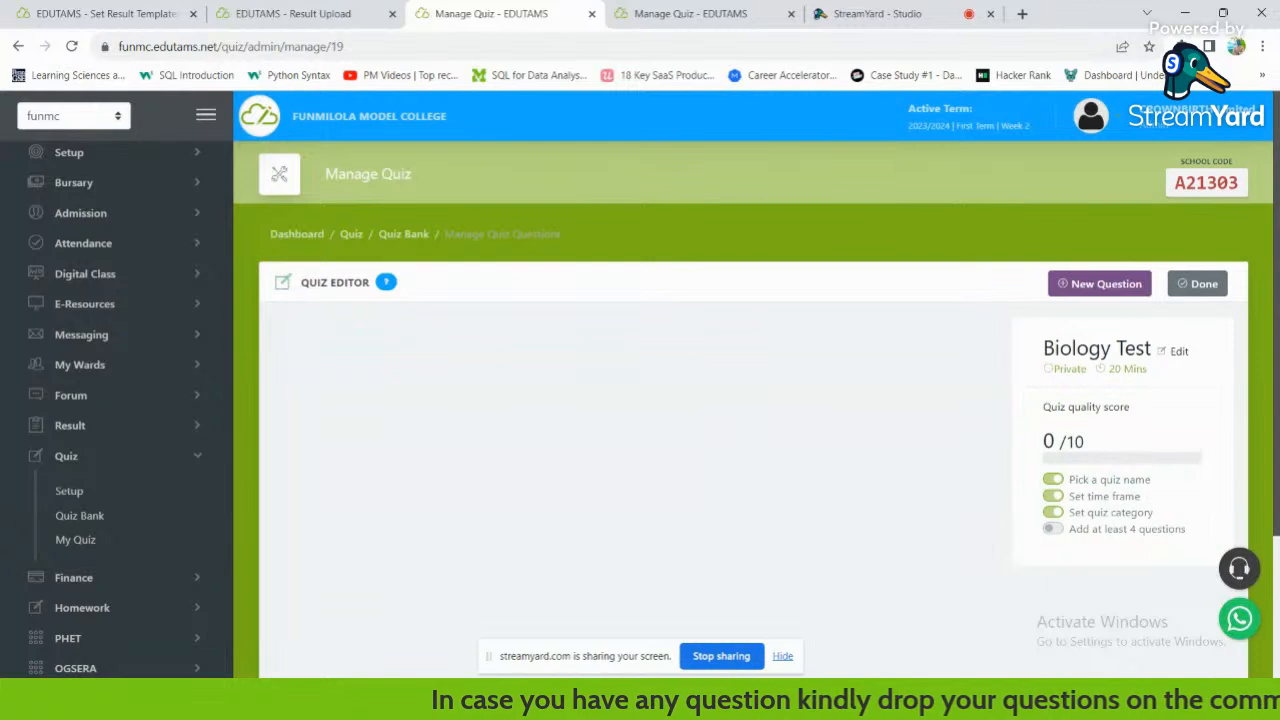
scroll(756, 400, down, 1)
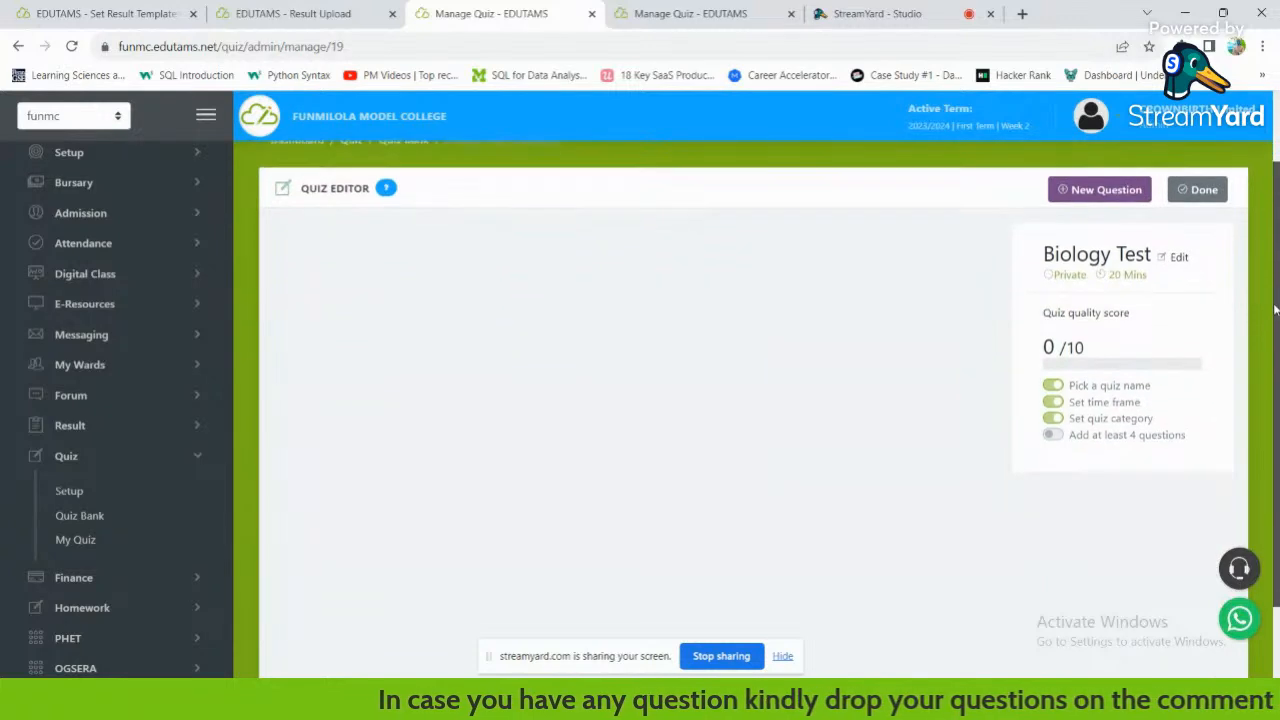
click(1079, 193)
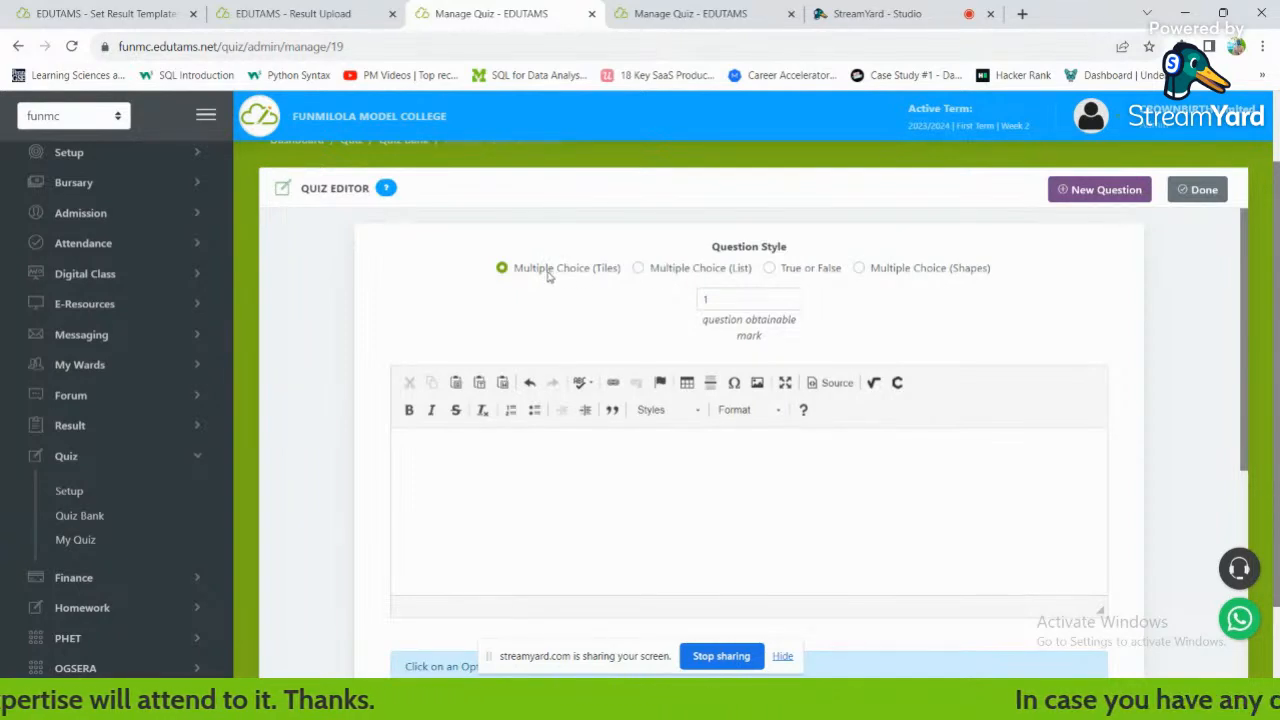
Try the Multiple Choice List, Tiles, True or False and Shapes question styles, and inspect the Shapes answer options.
click(639, 270)
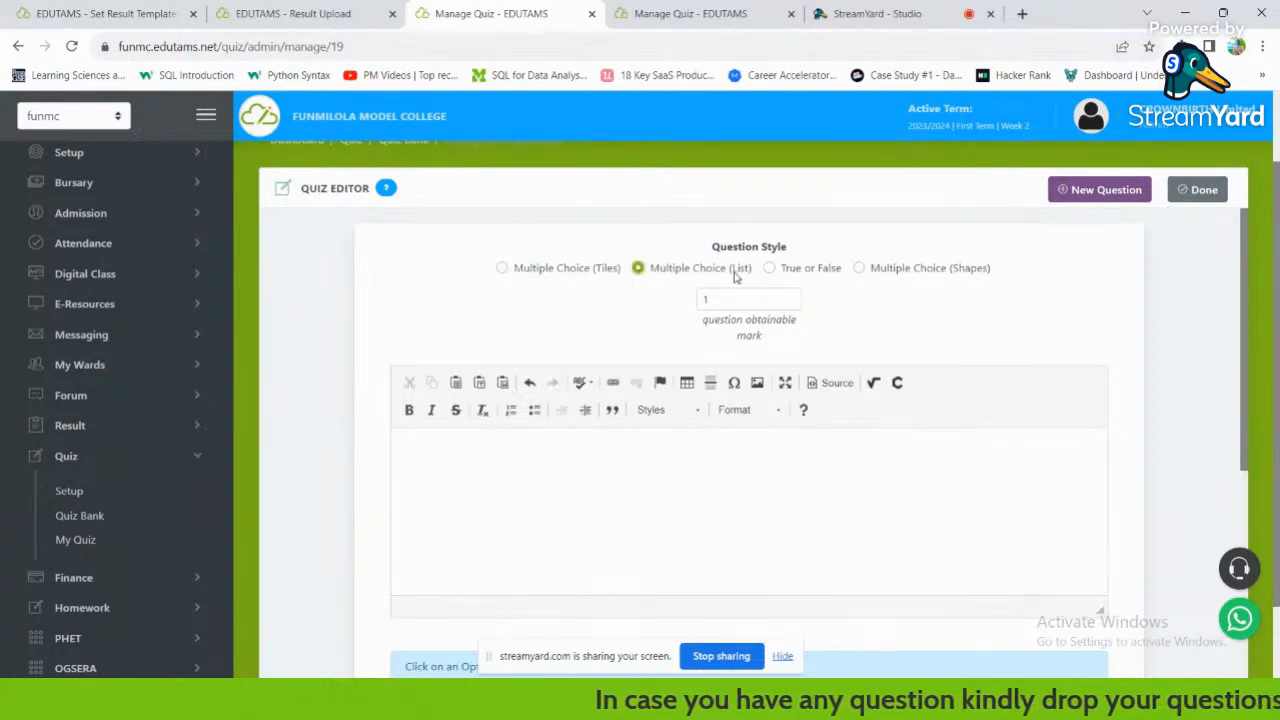
click(502, 268)
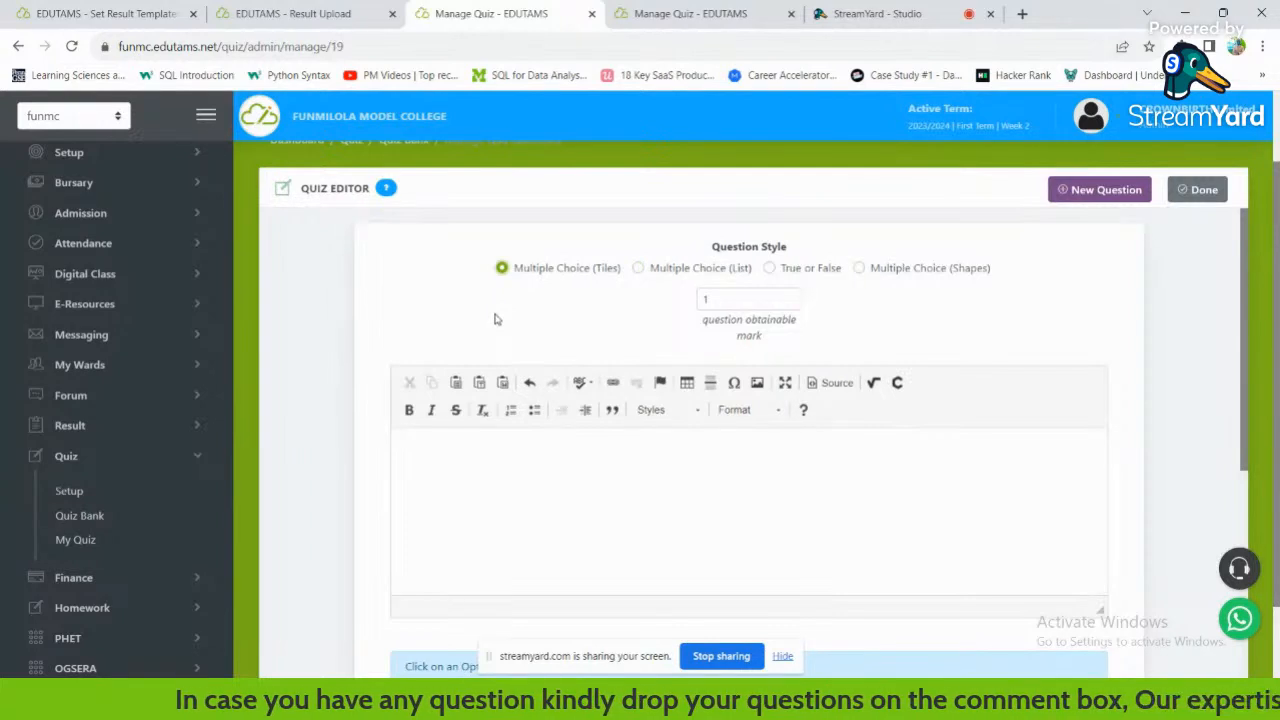
click(638, 268)
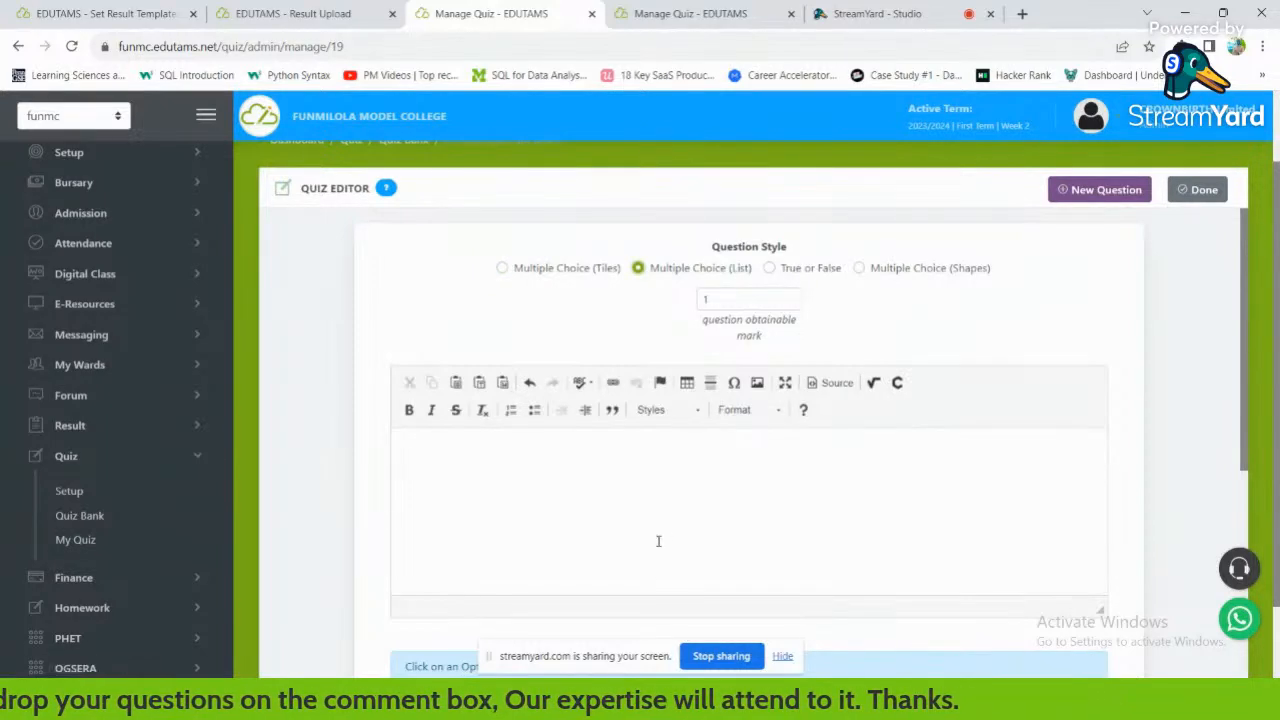
click(769, 268)
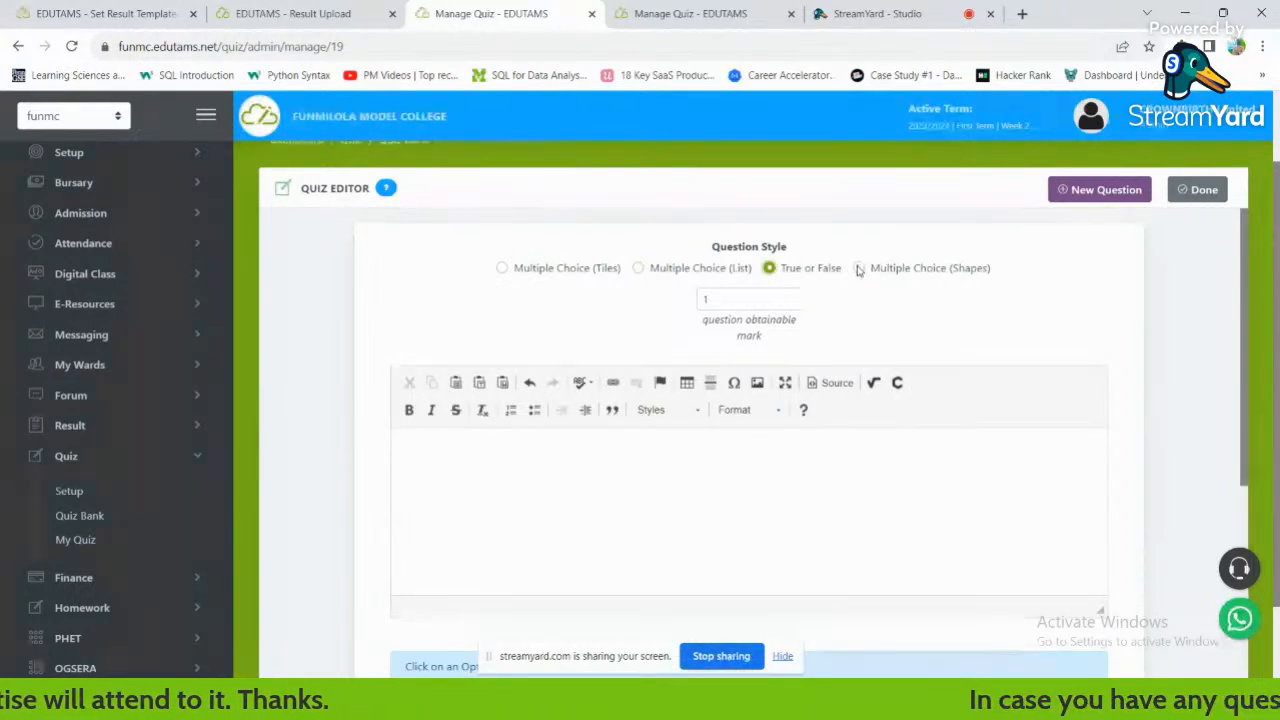
click(858, 270)
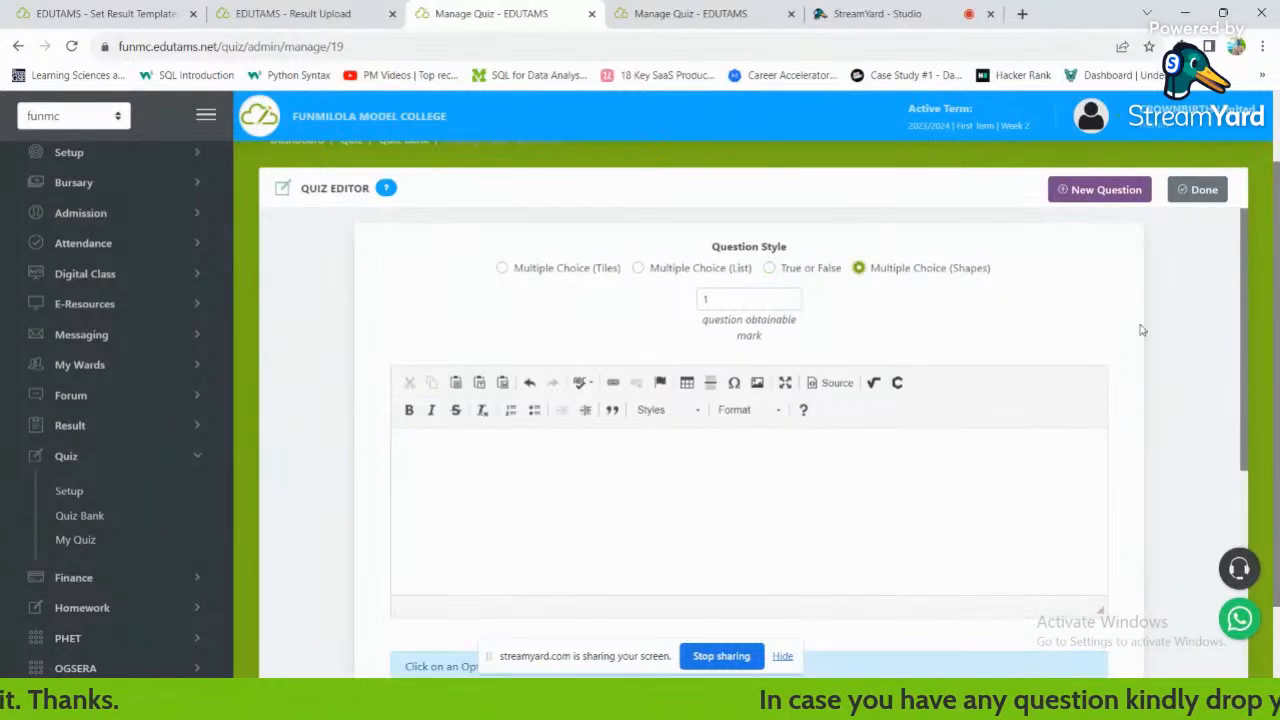
drag(1240, 287, 1237, 477)
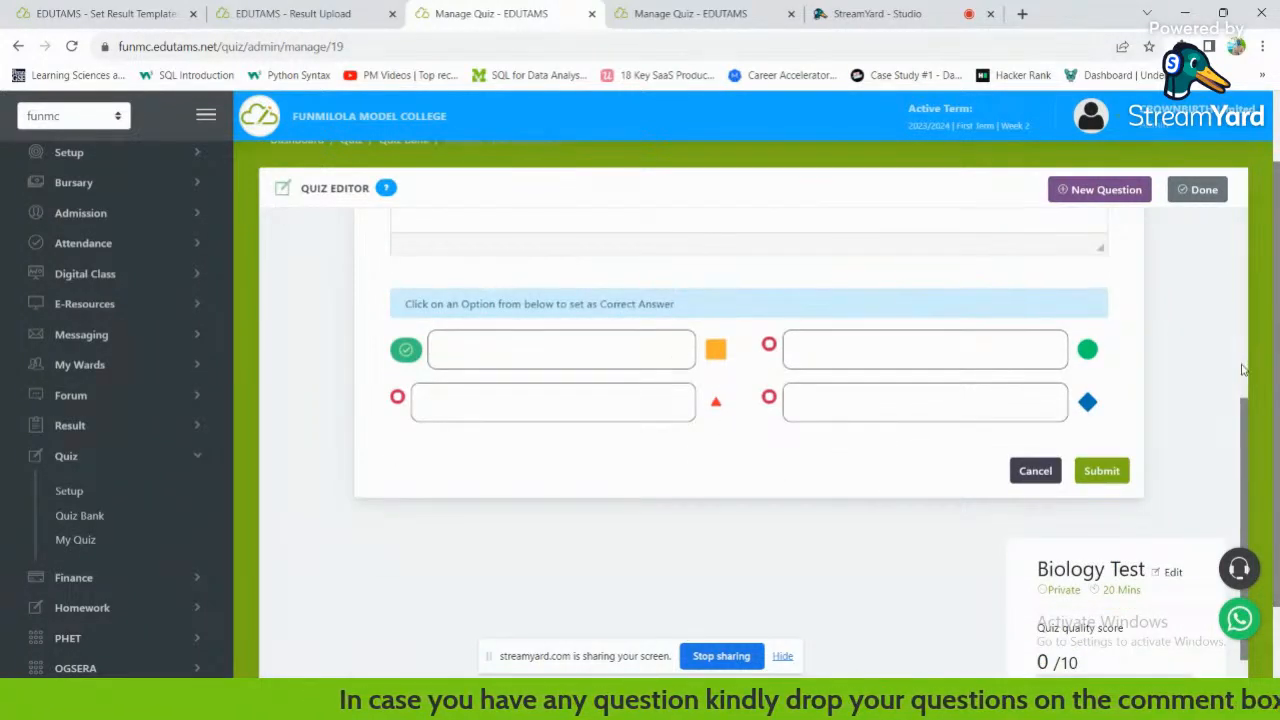
drag(1244, 420, 1253, 213)
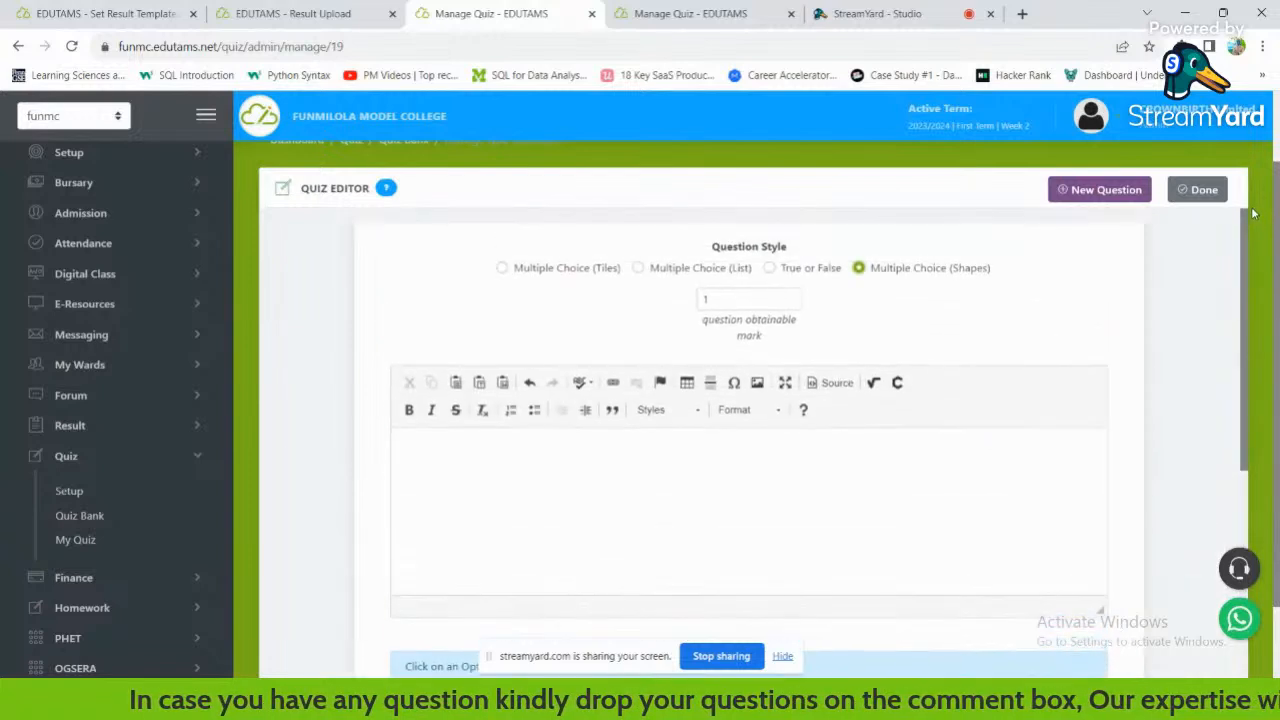
Set the question style to True or False and the question's obtainable mark to 5.
click(769, 269)
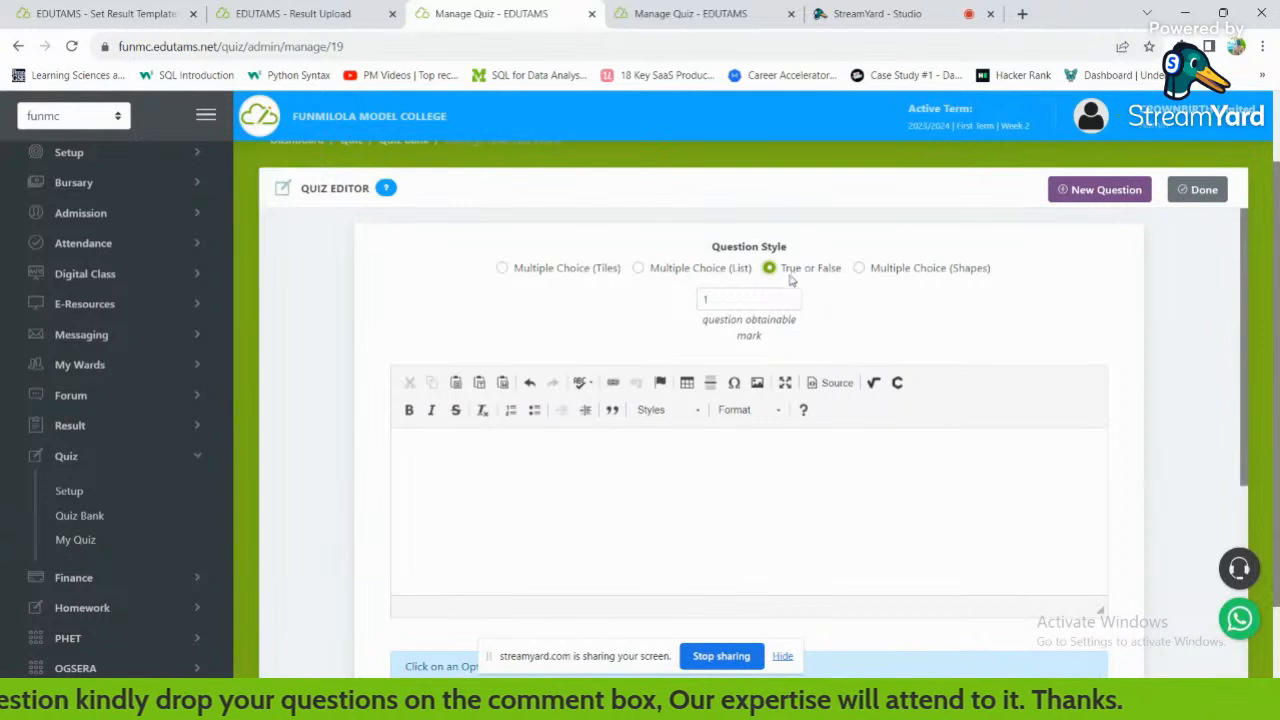
click(746, 305)
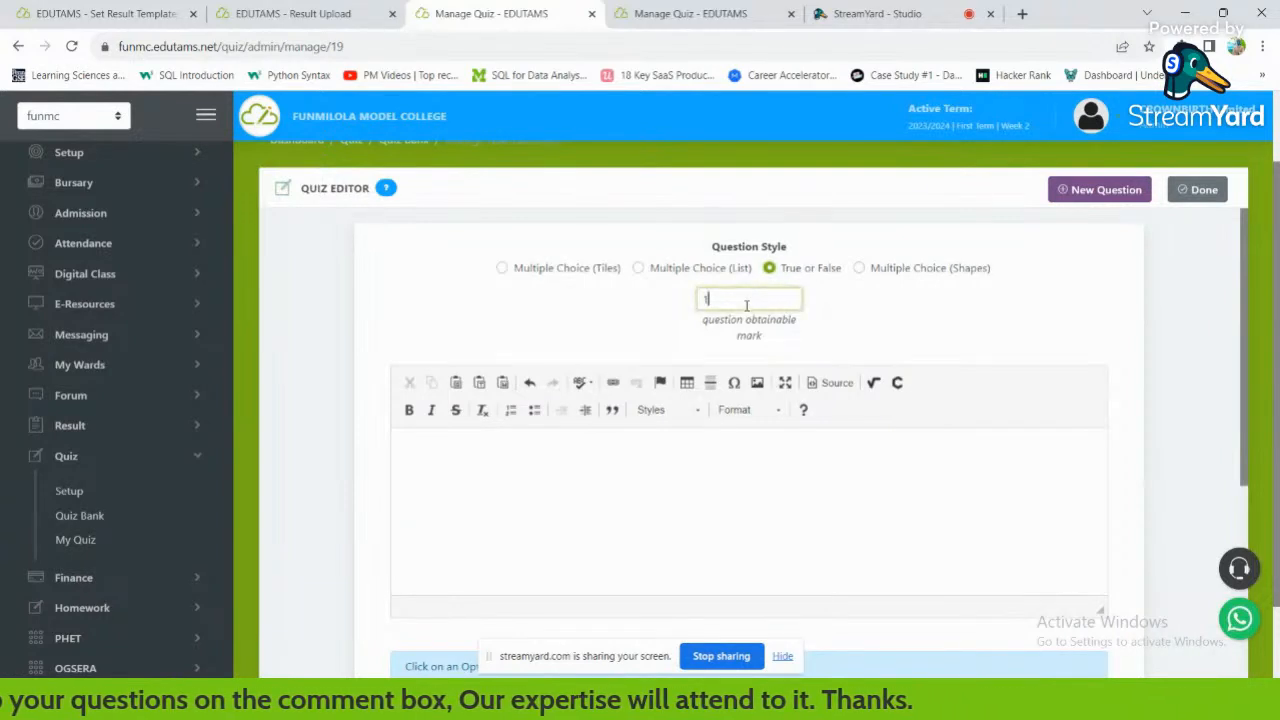
key(BackSpace)
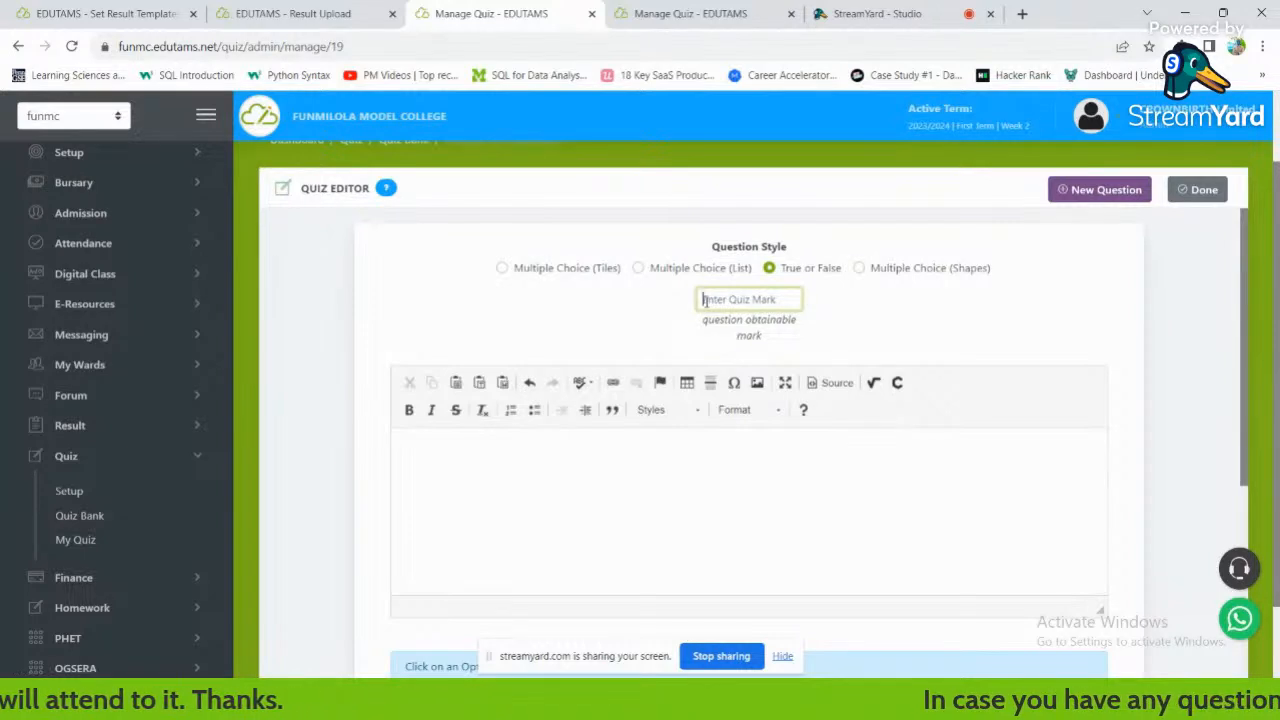
text(5)
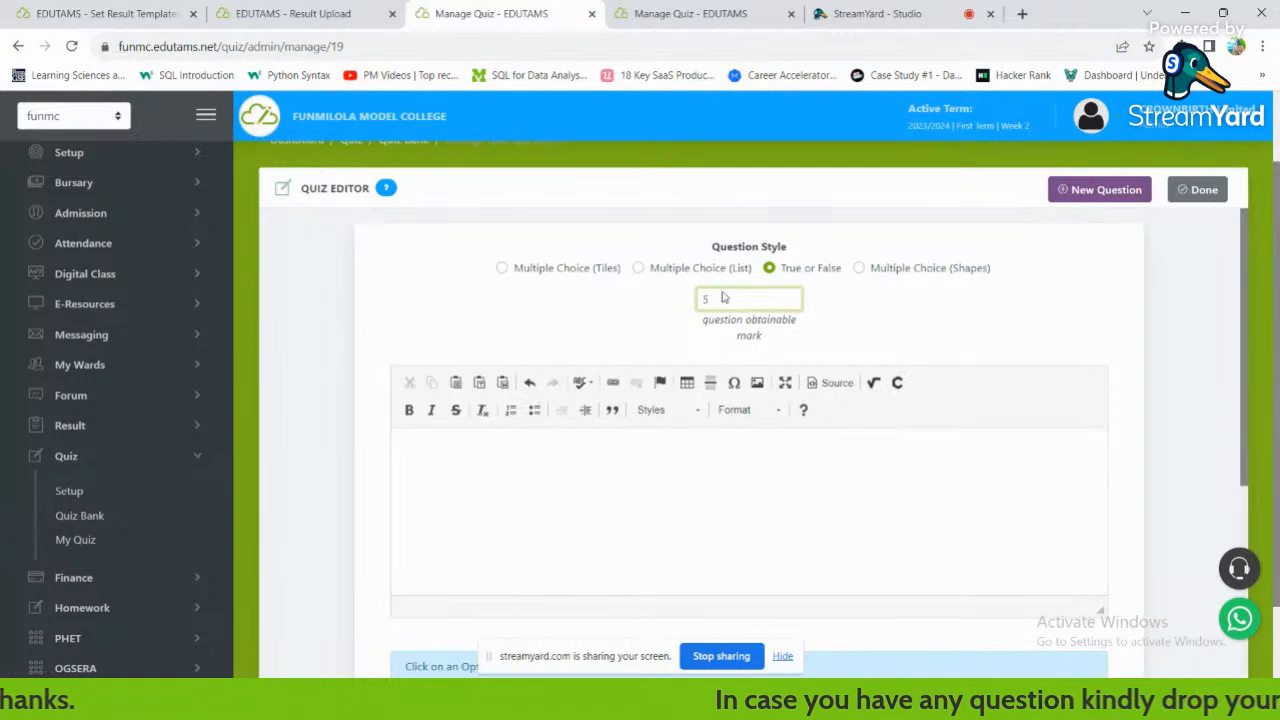
Enter the question text "The Sum of 5 and 6 is 11" and make it bold.
click(625, 505)
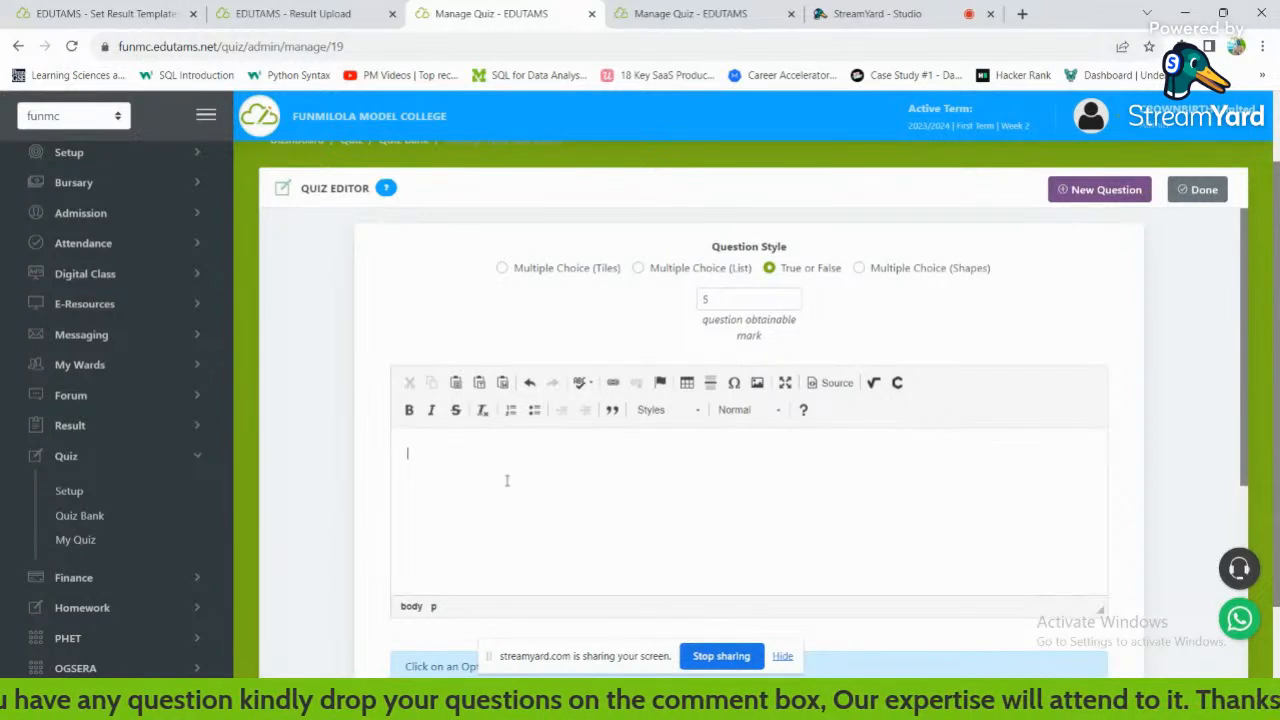
key(Caps_Lock)
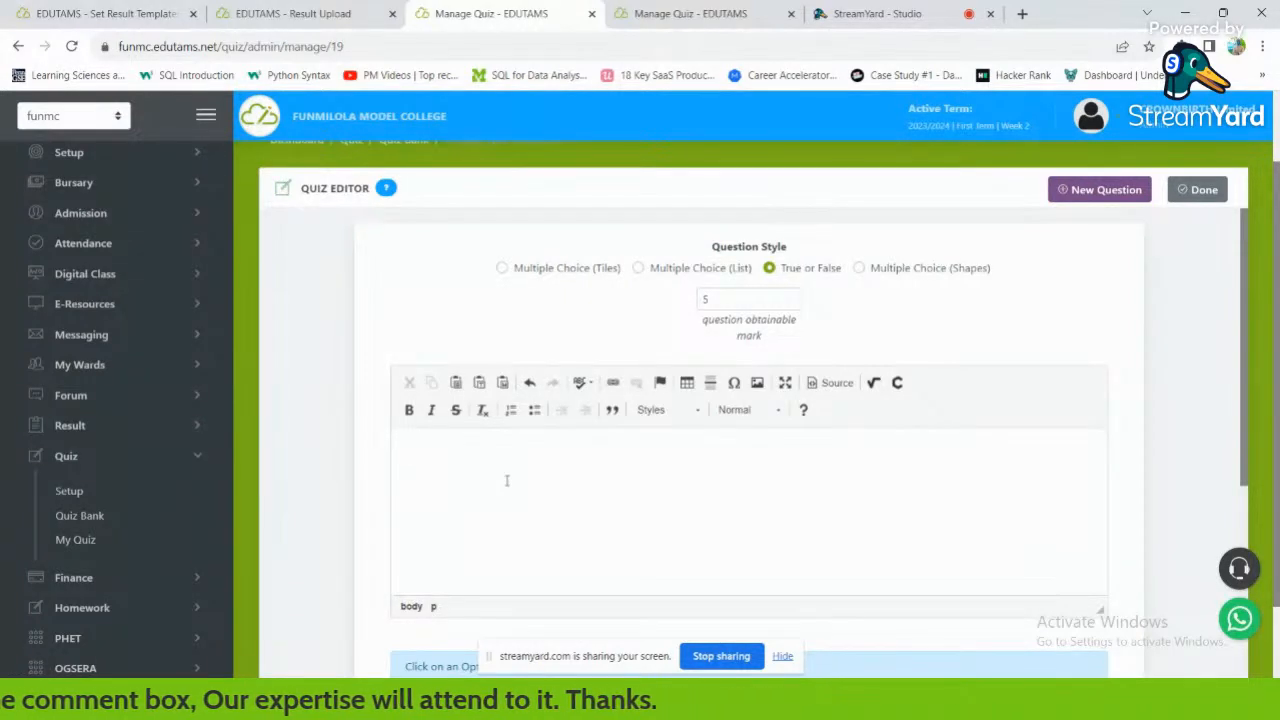
text(T)
key(Caps_Lock)
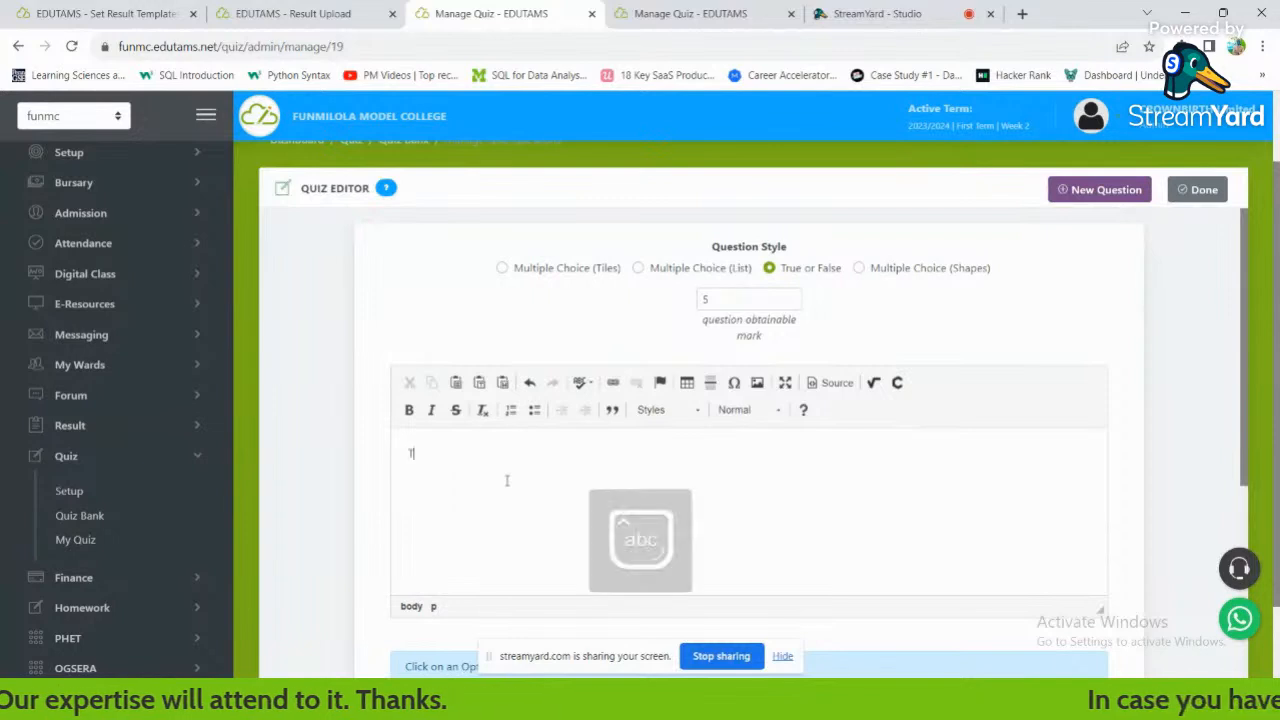
text(he Sum o)
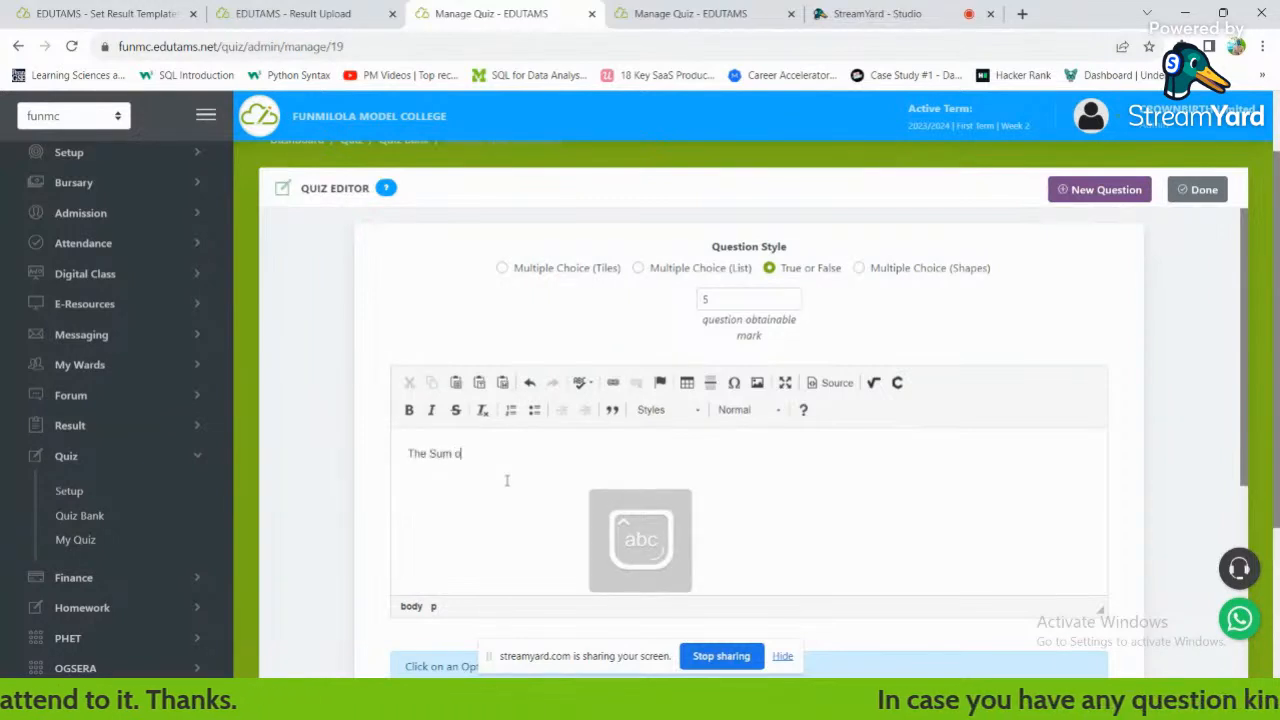
text(f 5 and 6 is 11)
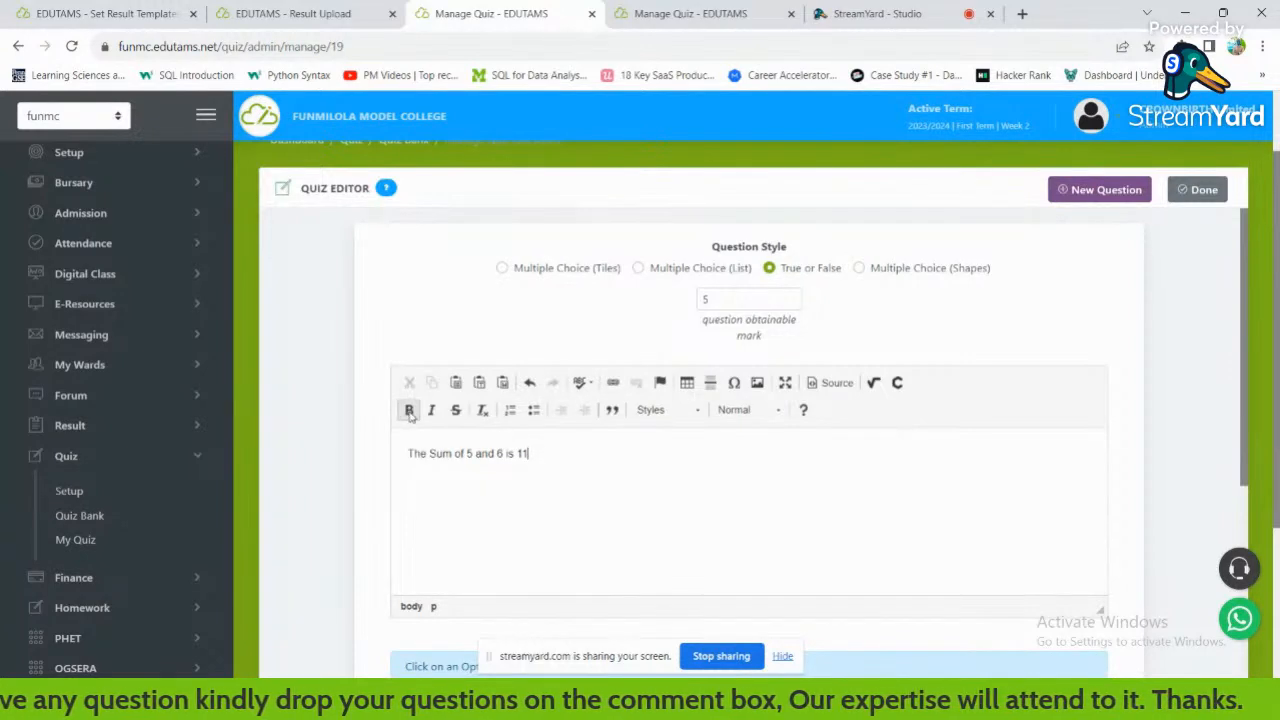
drag(533, 457, 405, 455)
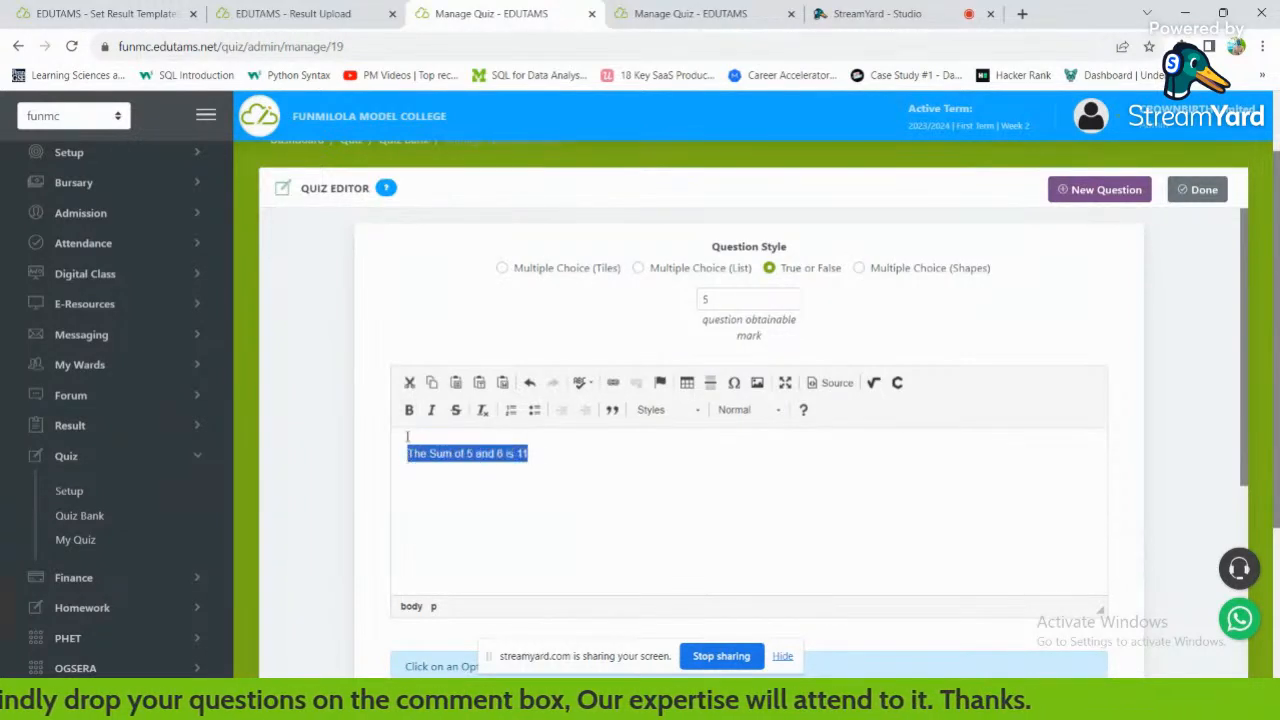
click(408, 409)
click(626, 478)
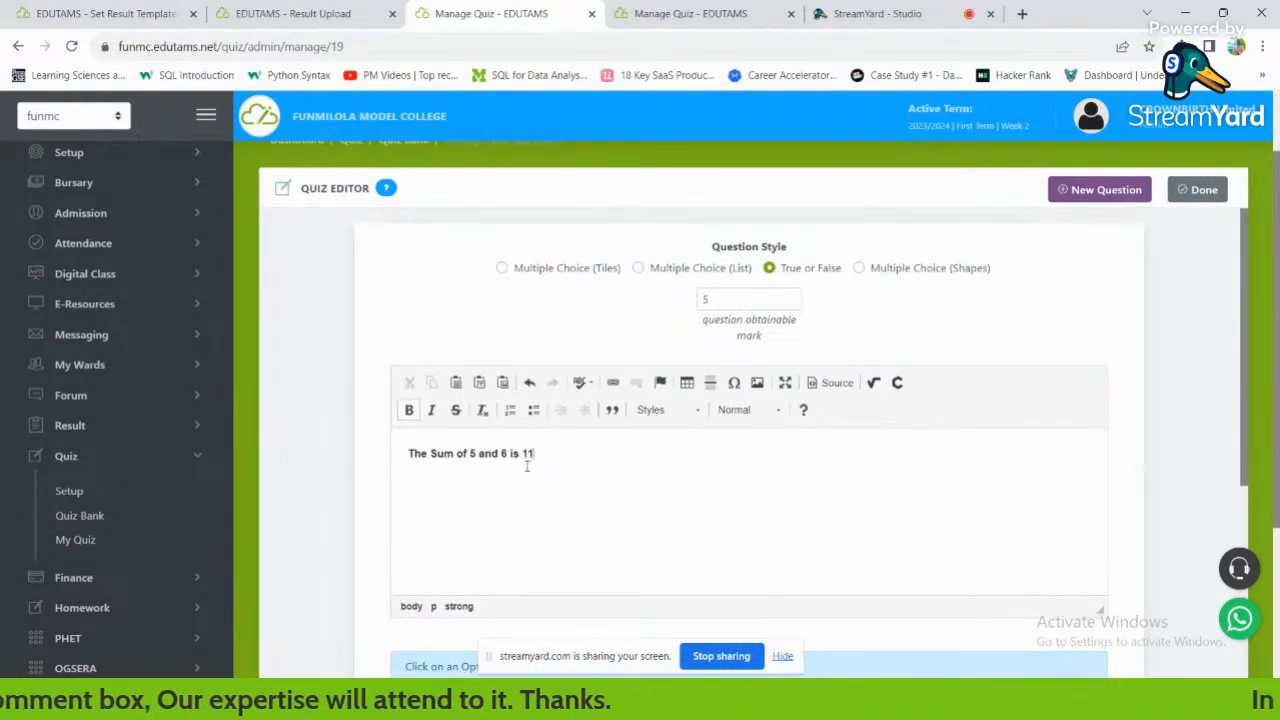
Look at the image insertion options for the question text and the file chooser for uploading a picture.
click(758, 386)
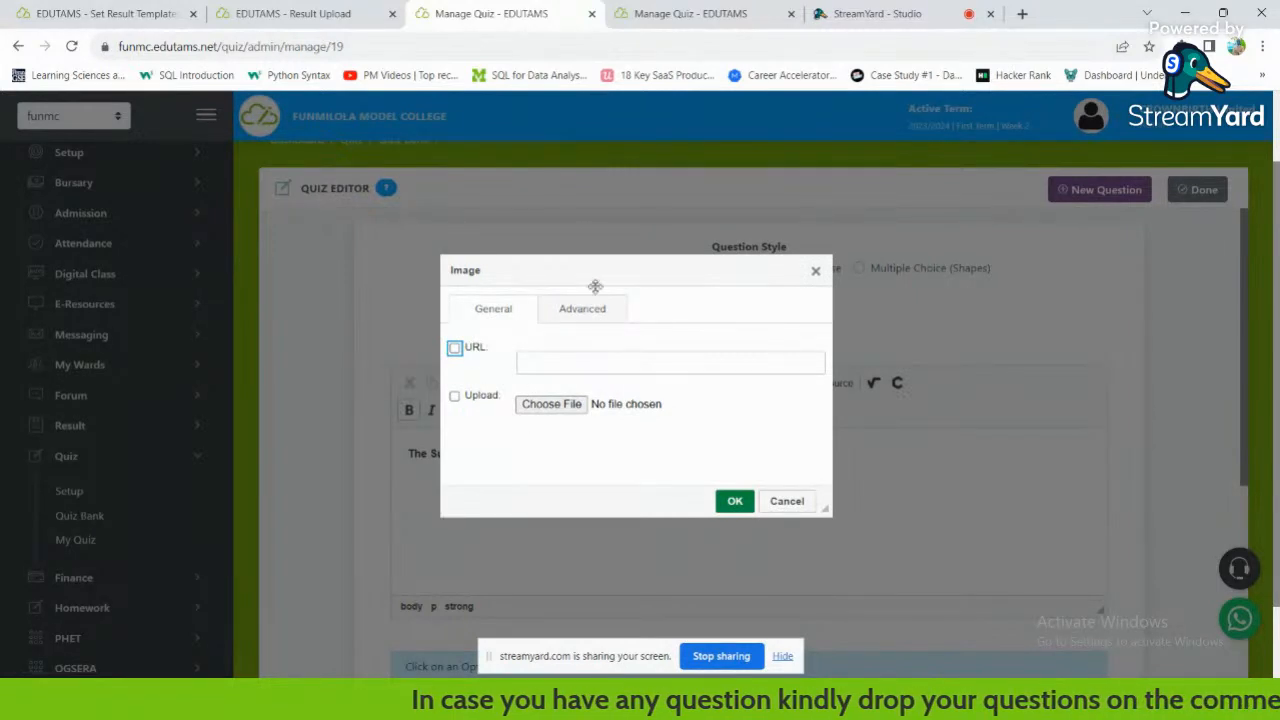
click(558, 410)
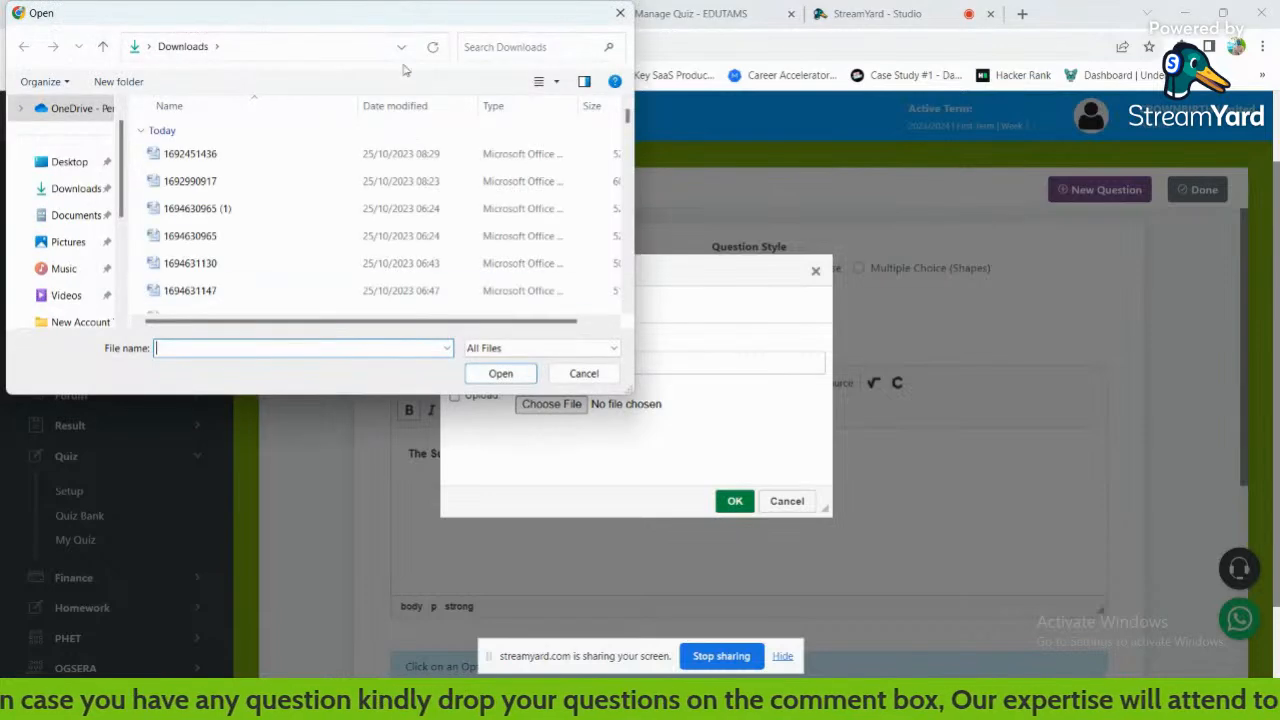
click(620, 13)
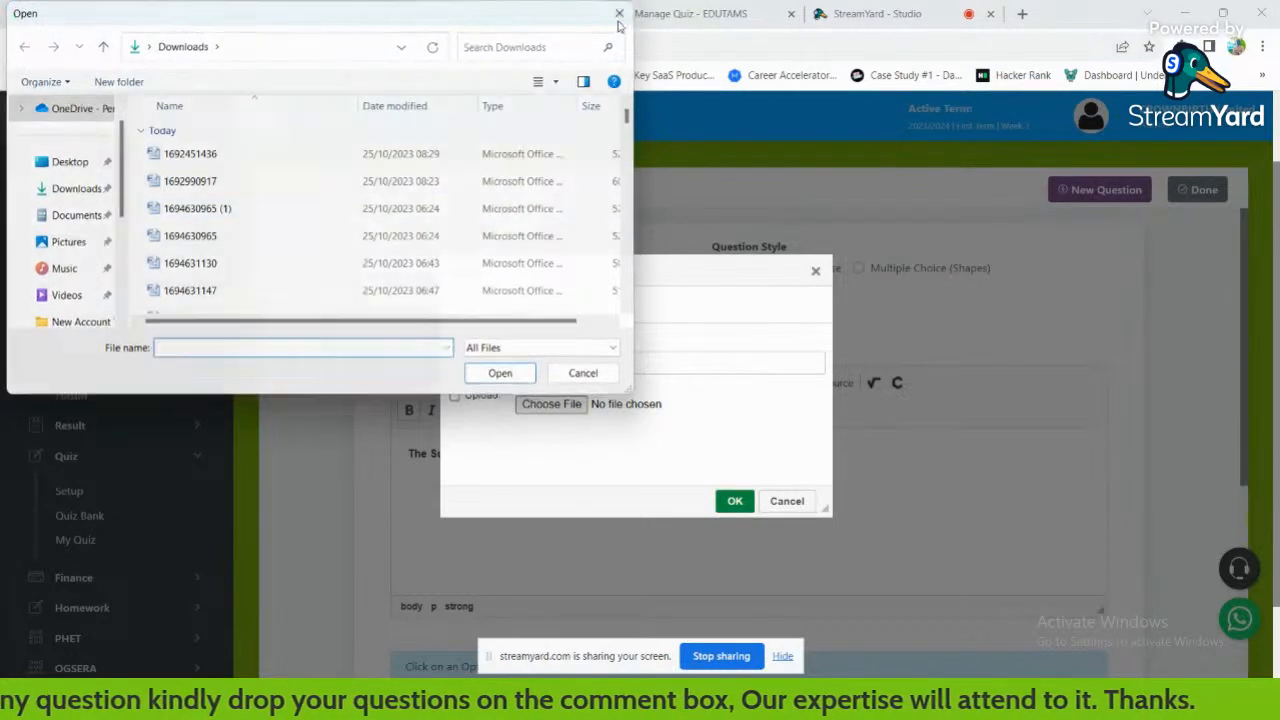
click(815, 271)
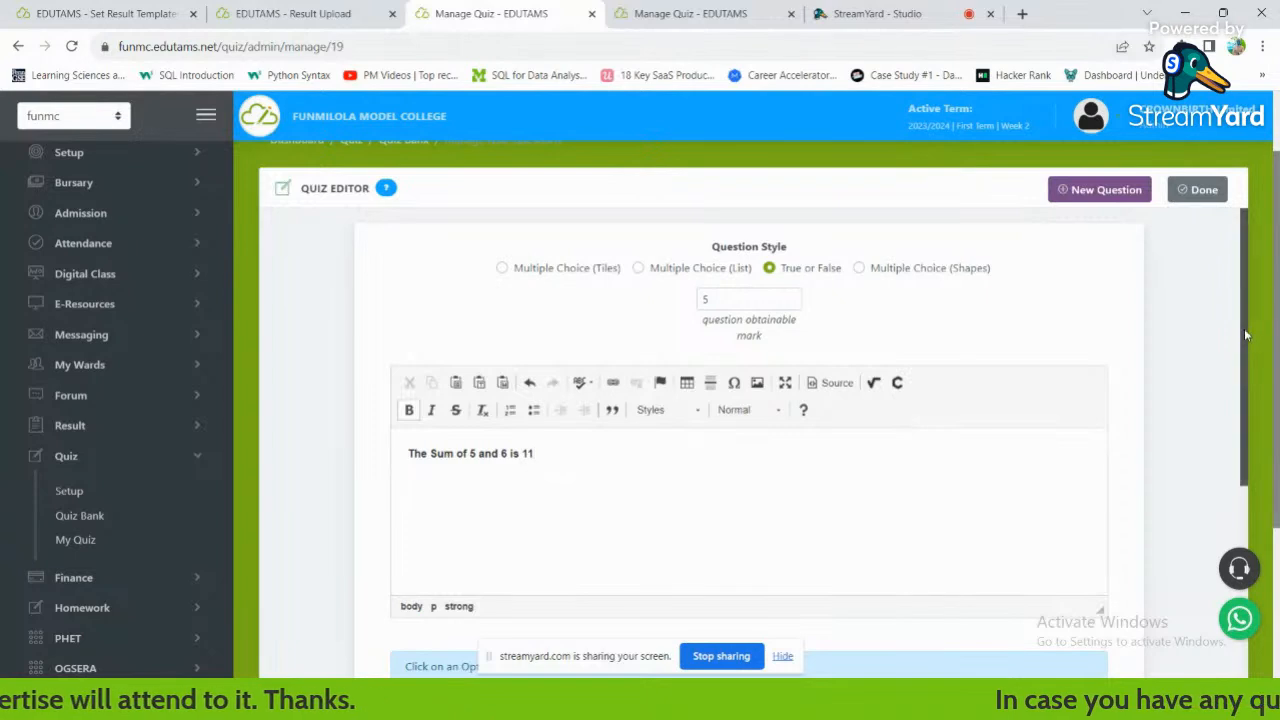
Set FALSE as the correct answer of the True or False question and submit the question.
drag(1247, 336, 1241, 471)
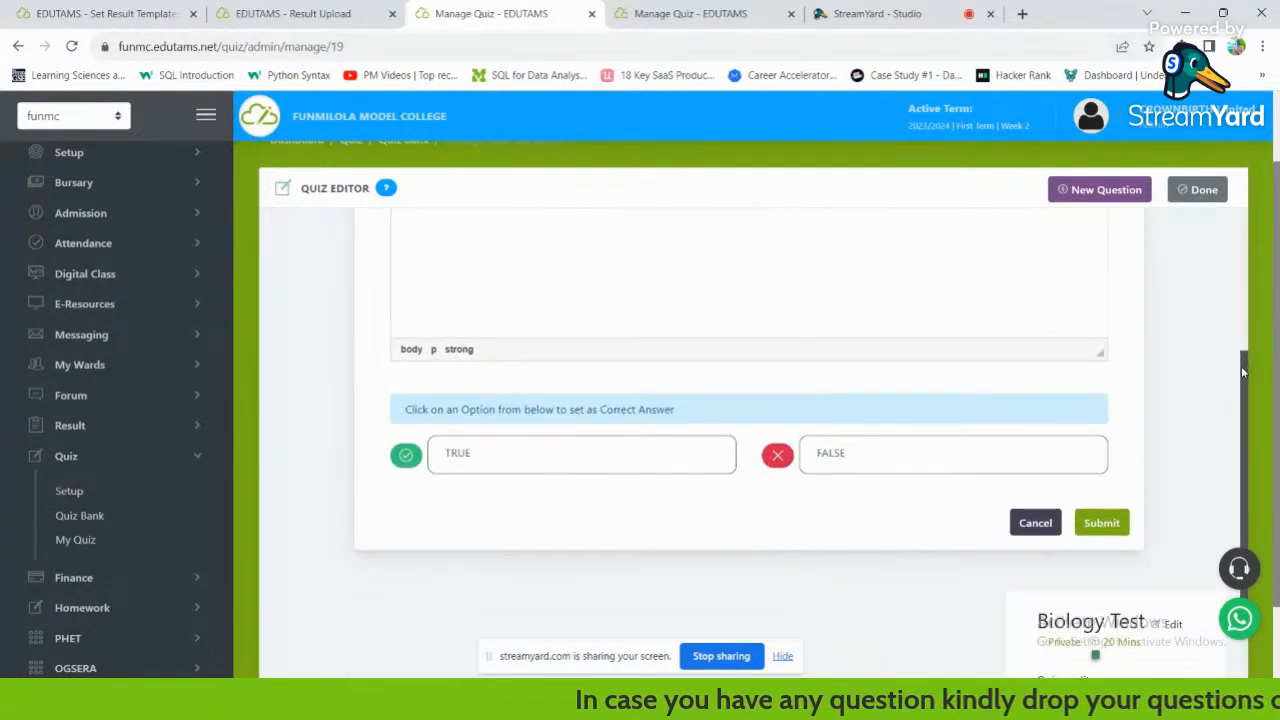
drag(1245, 362, 1245, 227)
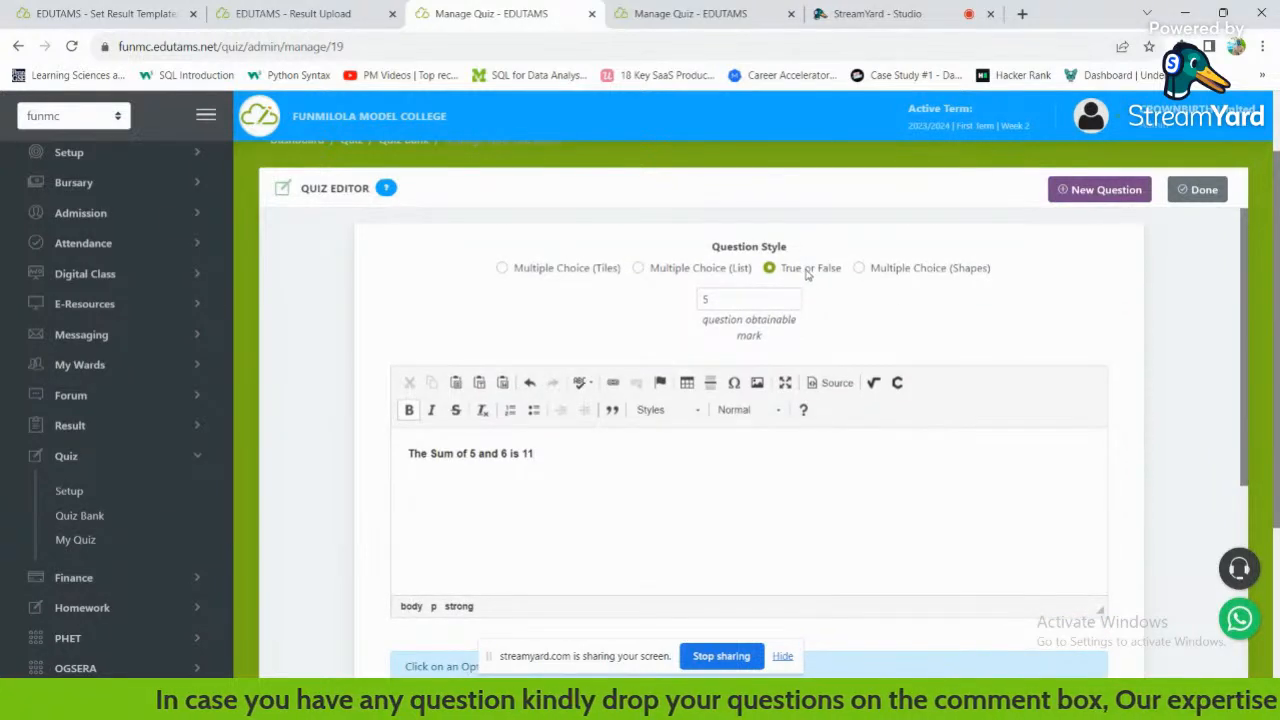
scroll(1245, 260, down, 3)
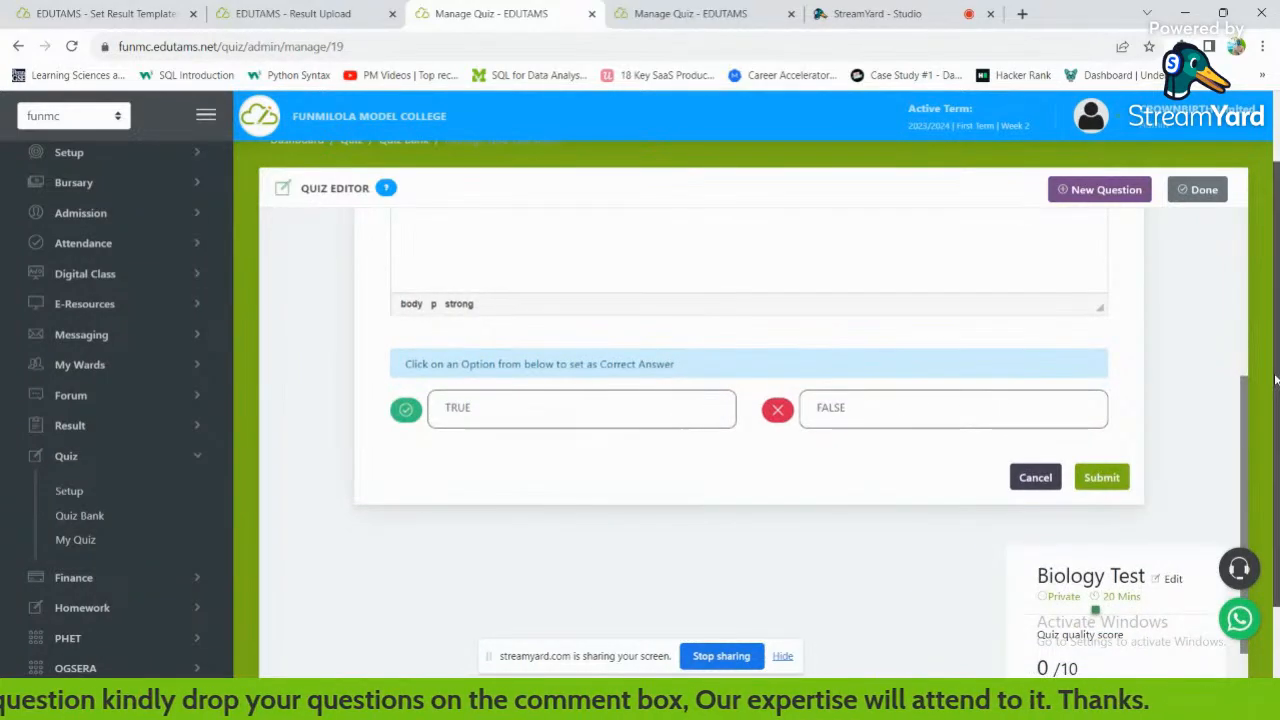
drag(1249, 393, 1251, 228)
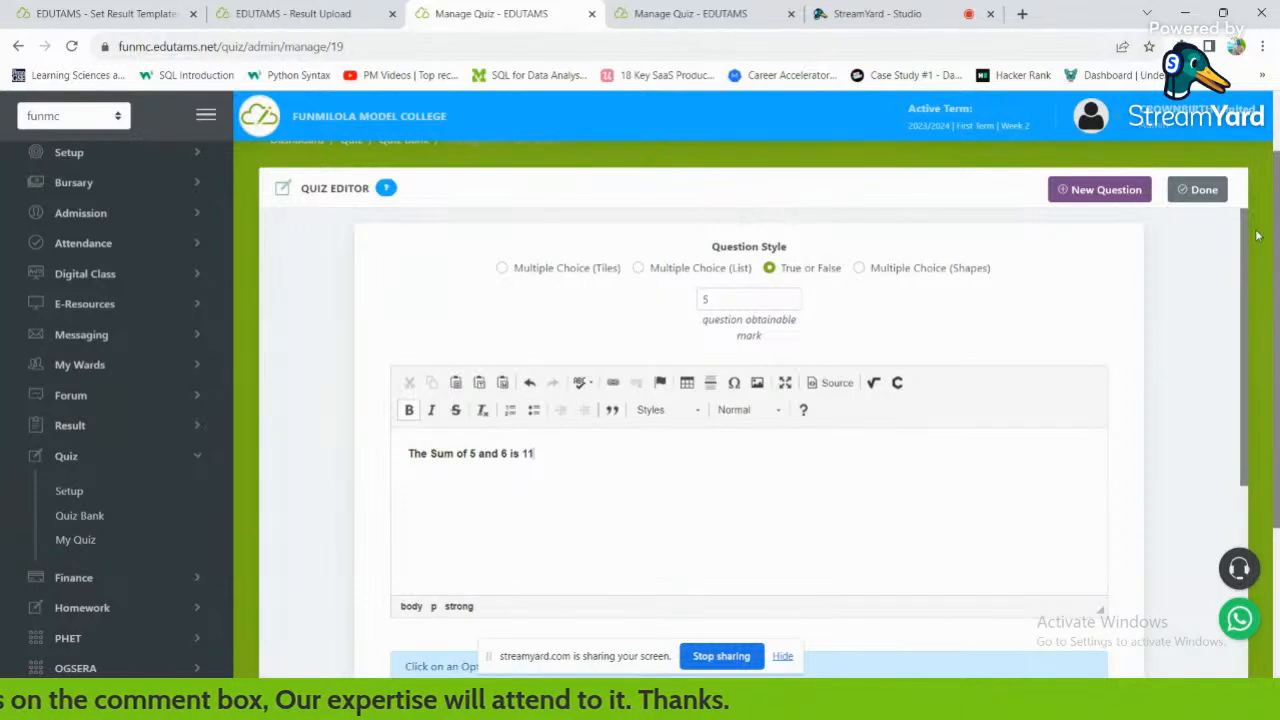
drag(1249, 244, 1230, 379)
scroll(1230, 379, down, 2)
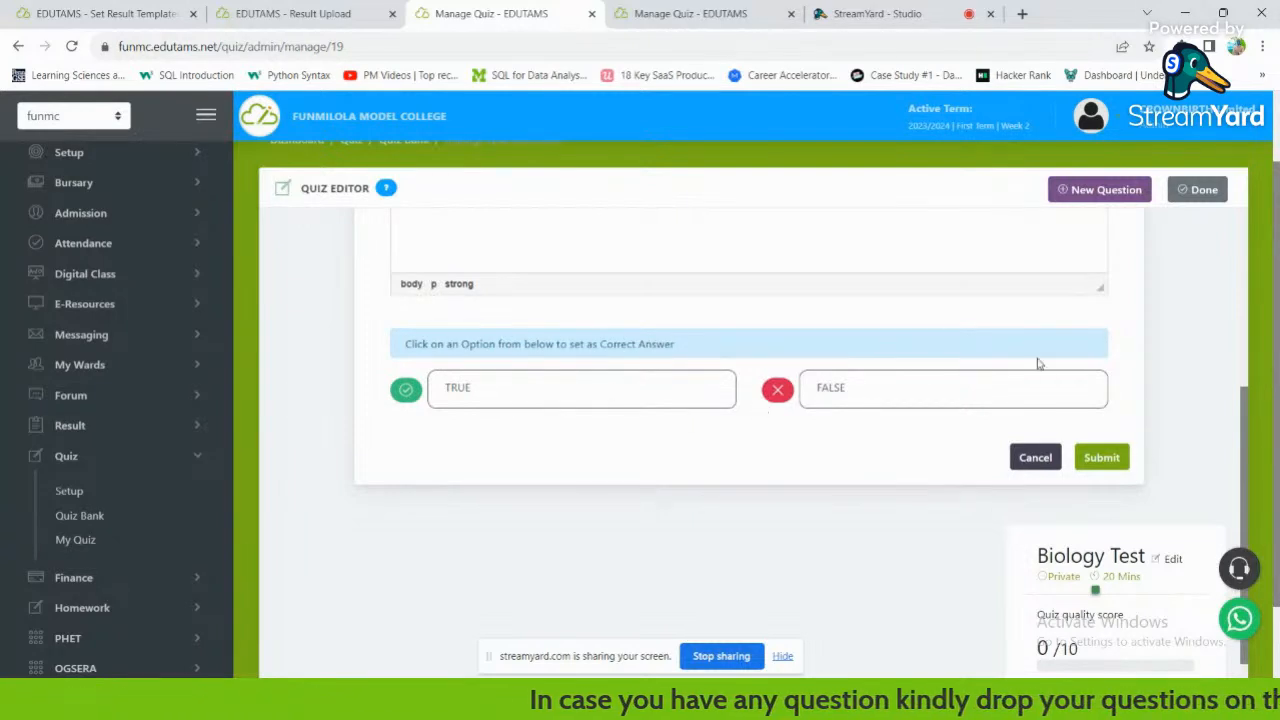
mouse_move(1245, 415)
mouse_down()
mouse_move(1233, 294)
mouse_move(1251, 312)
mouse_move(1250, 414)
mouse_up()
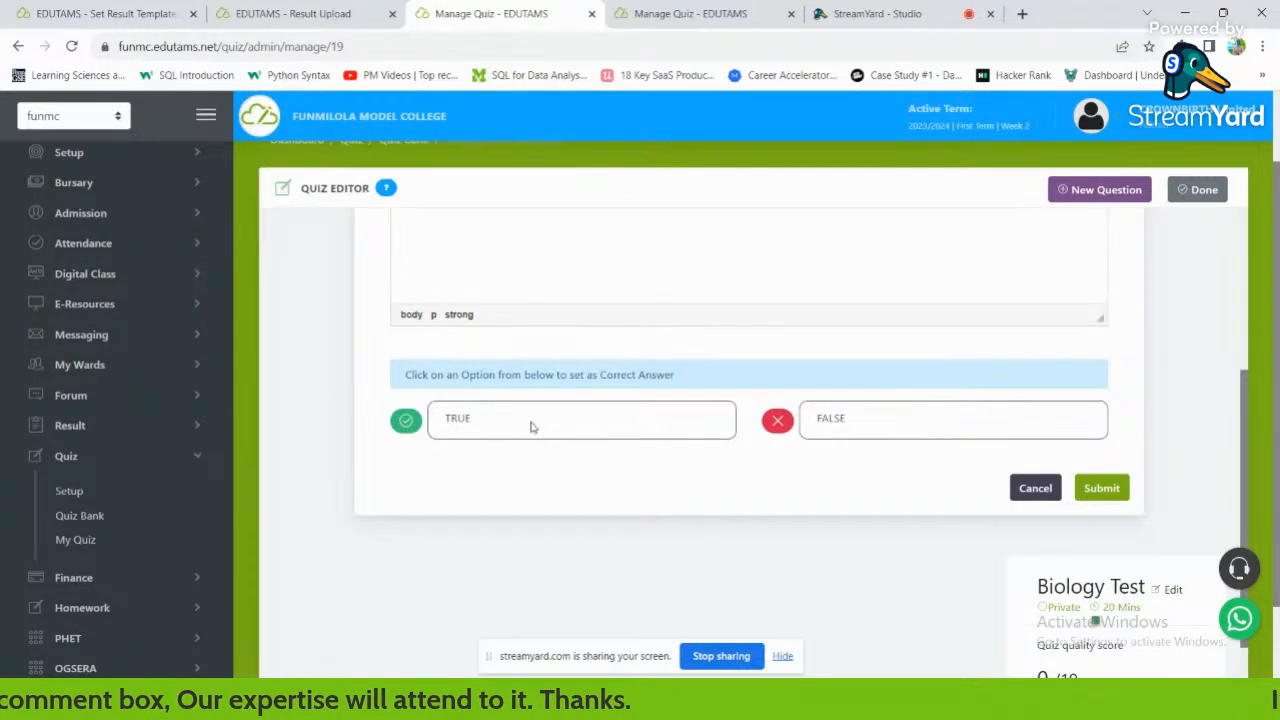
click(778, 421)
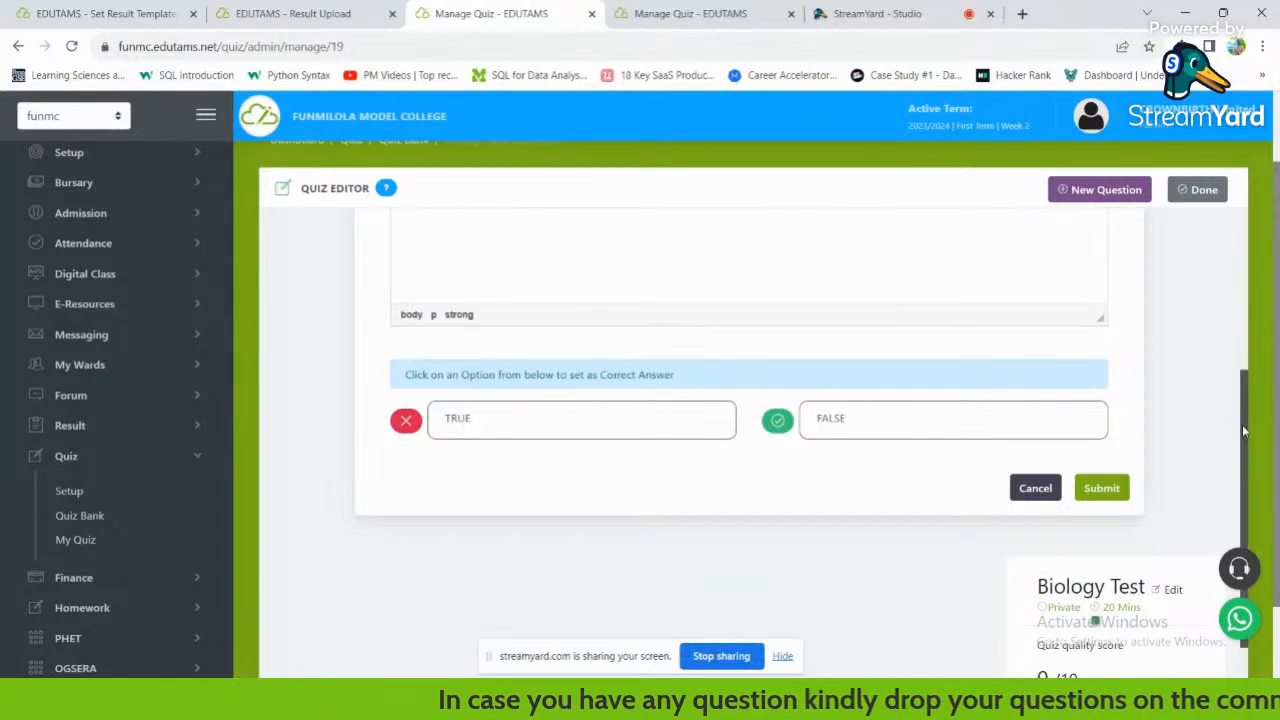
scroll(1216, 350, up, 2)
scroll(1216, 350, down, 1)
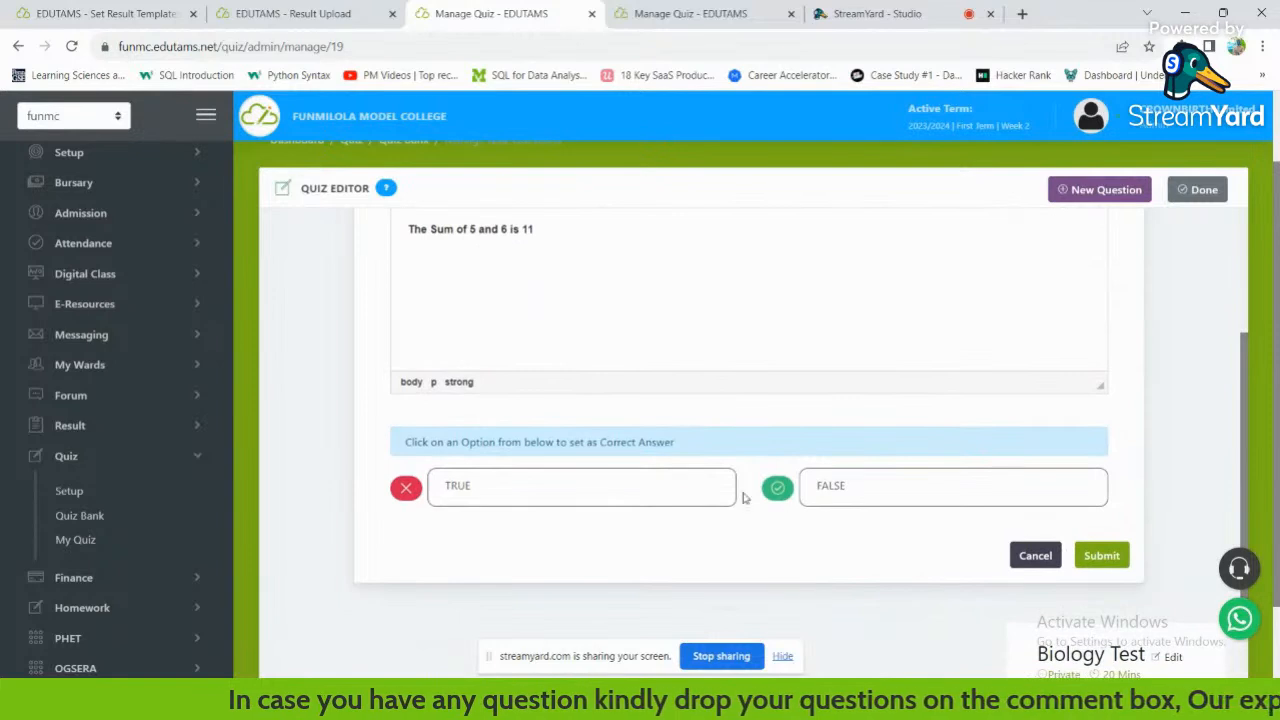
click(1094, 566)
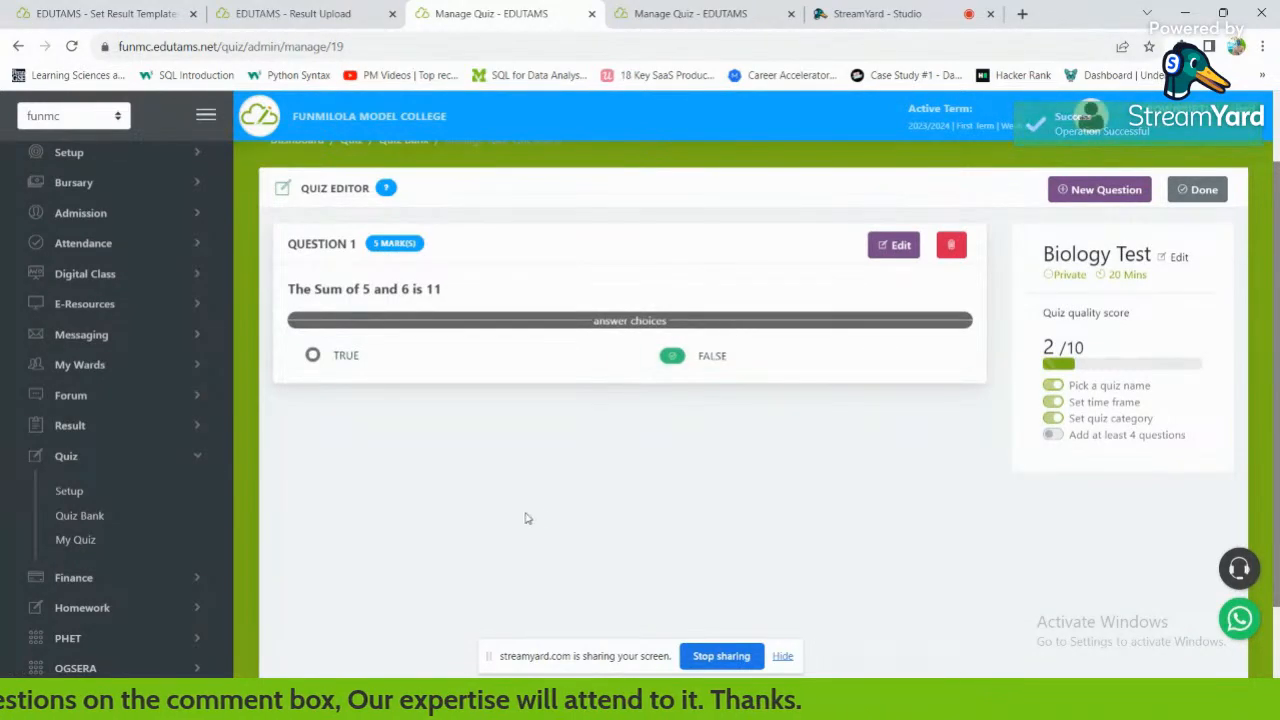
Add a new question to the Biology Test quiz and set its obtainable mark to 2.
click(1090, 191)
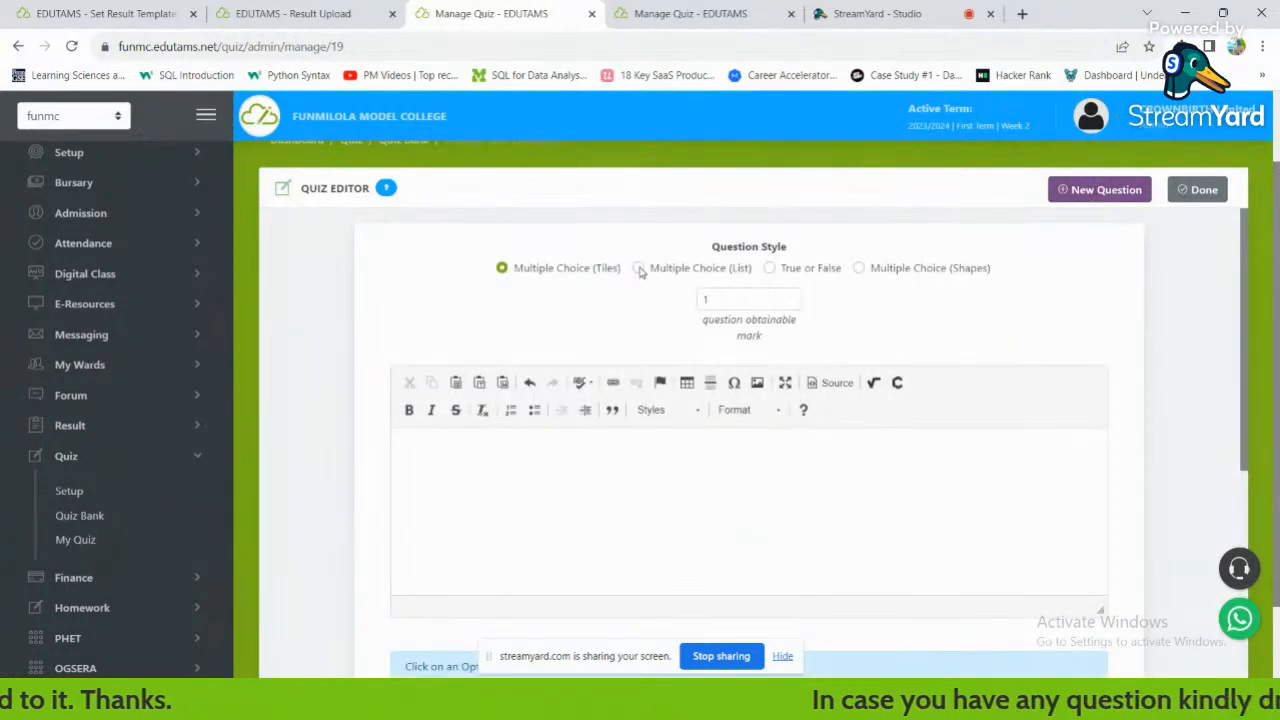
click(726, 300)
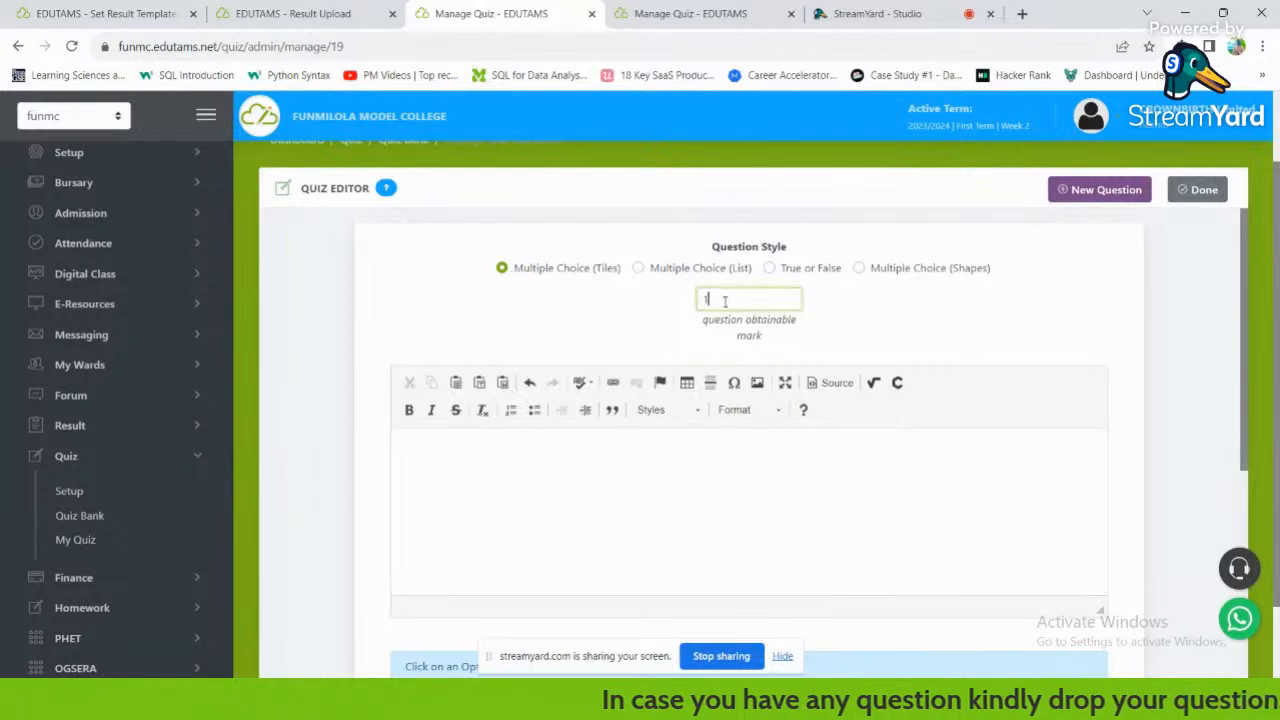
key(BackSpace)
text(2)
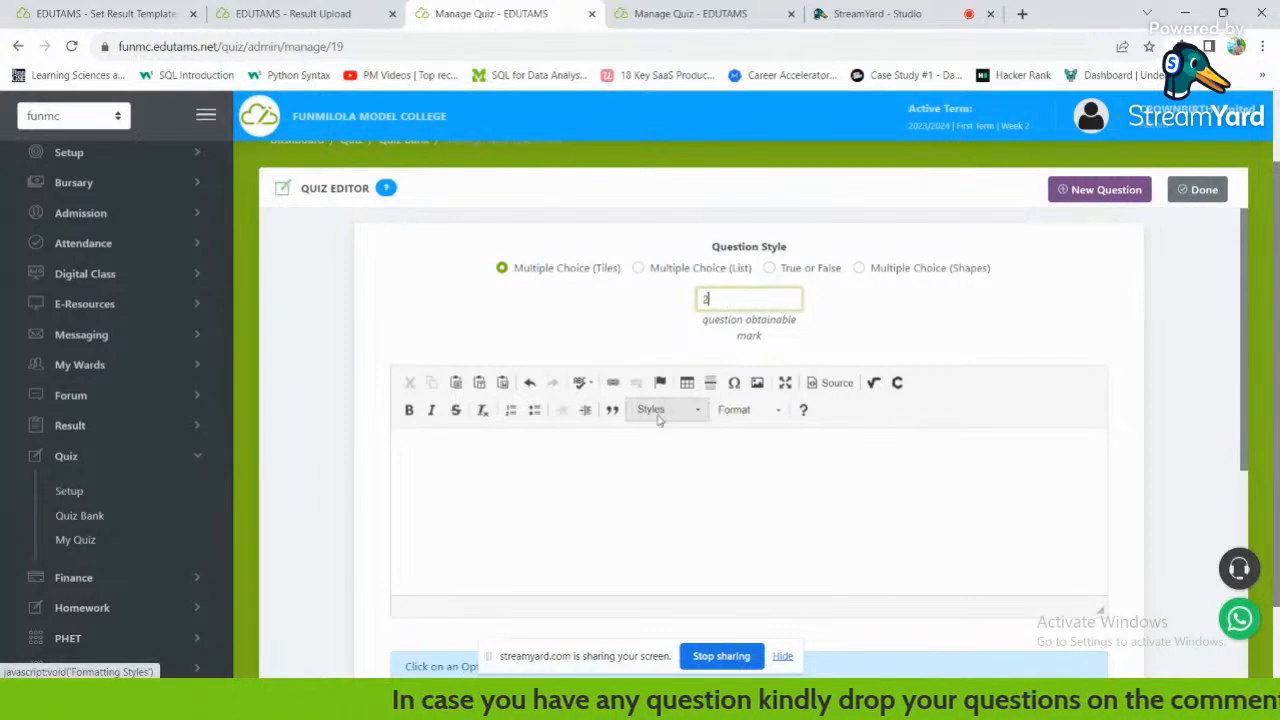
Enter the question text asking who is the President of Nigeria.
click(641, 448)
text(The)
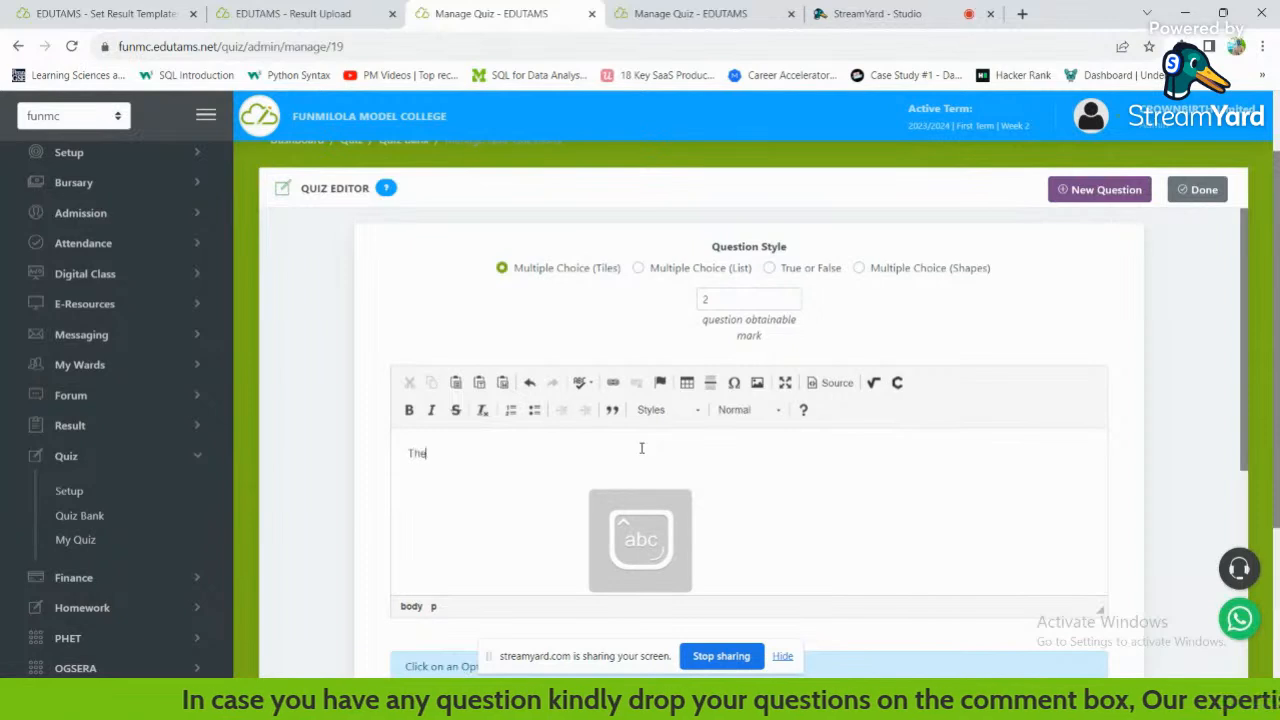
key(BackSpace)
key(BackSpace)
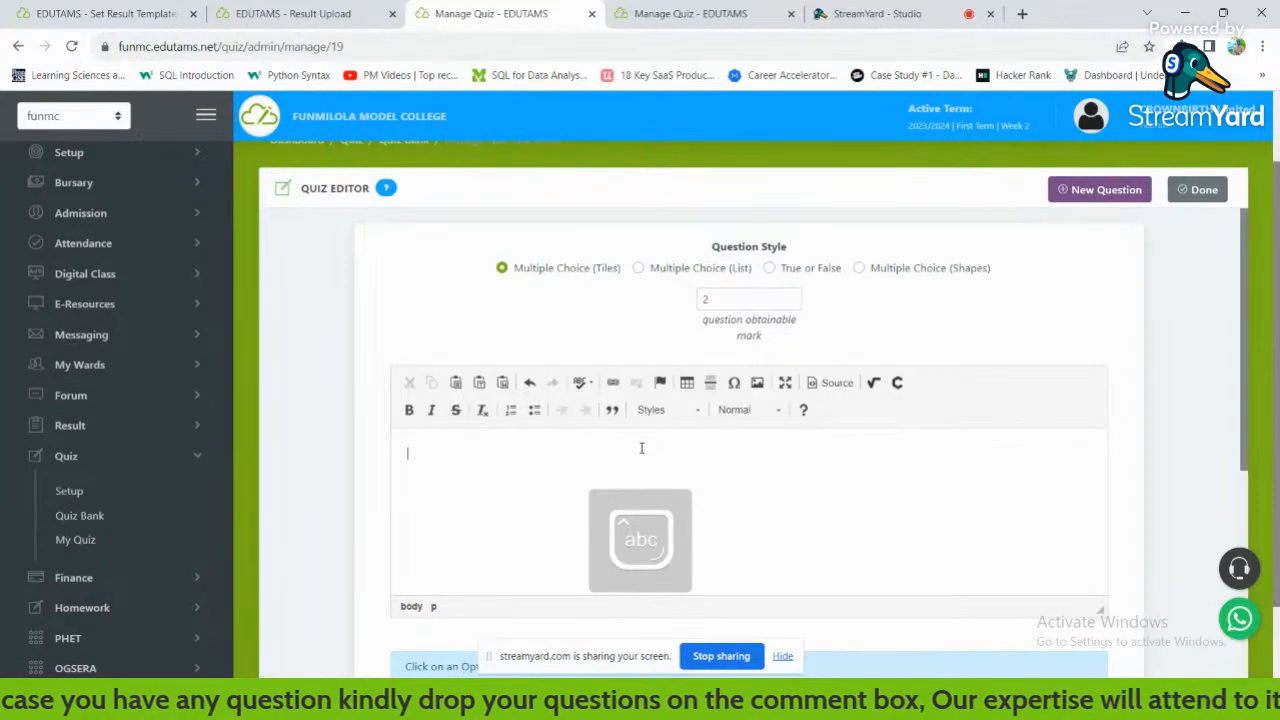
text(Who is the President)
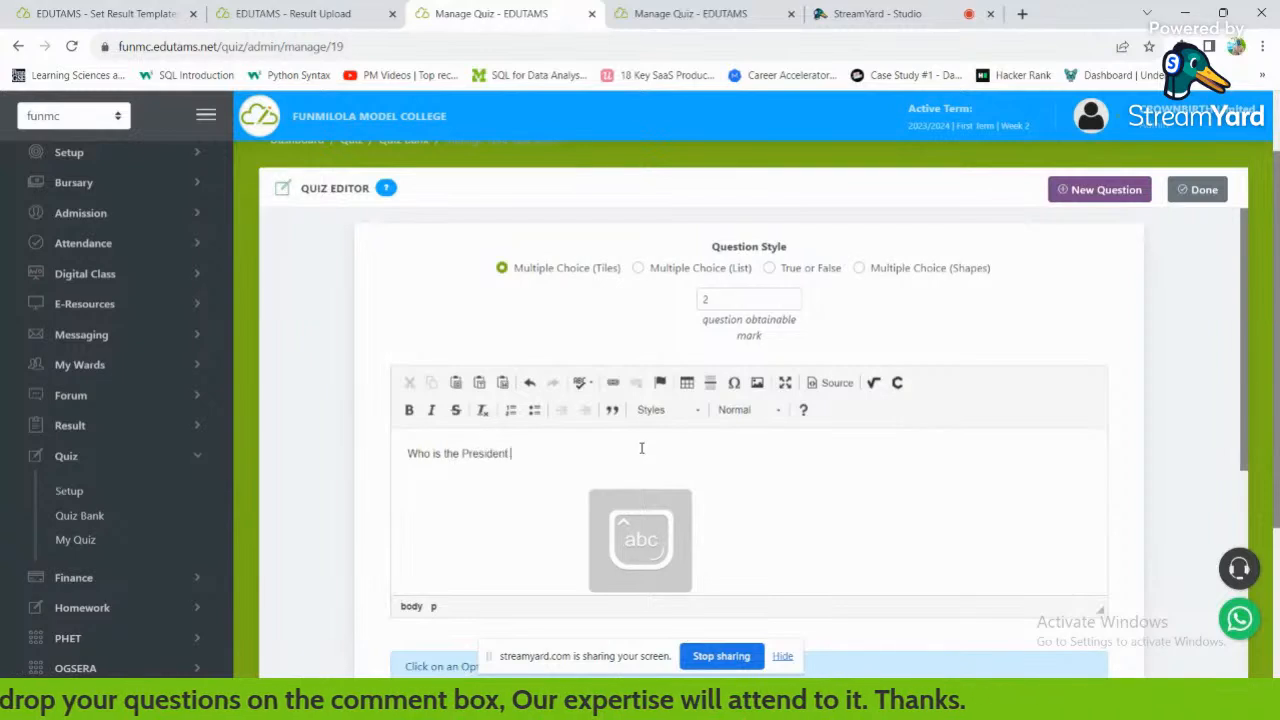
text( of Nige)
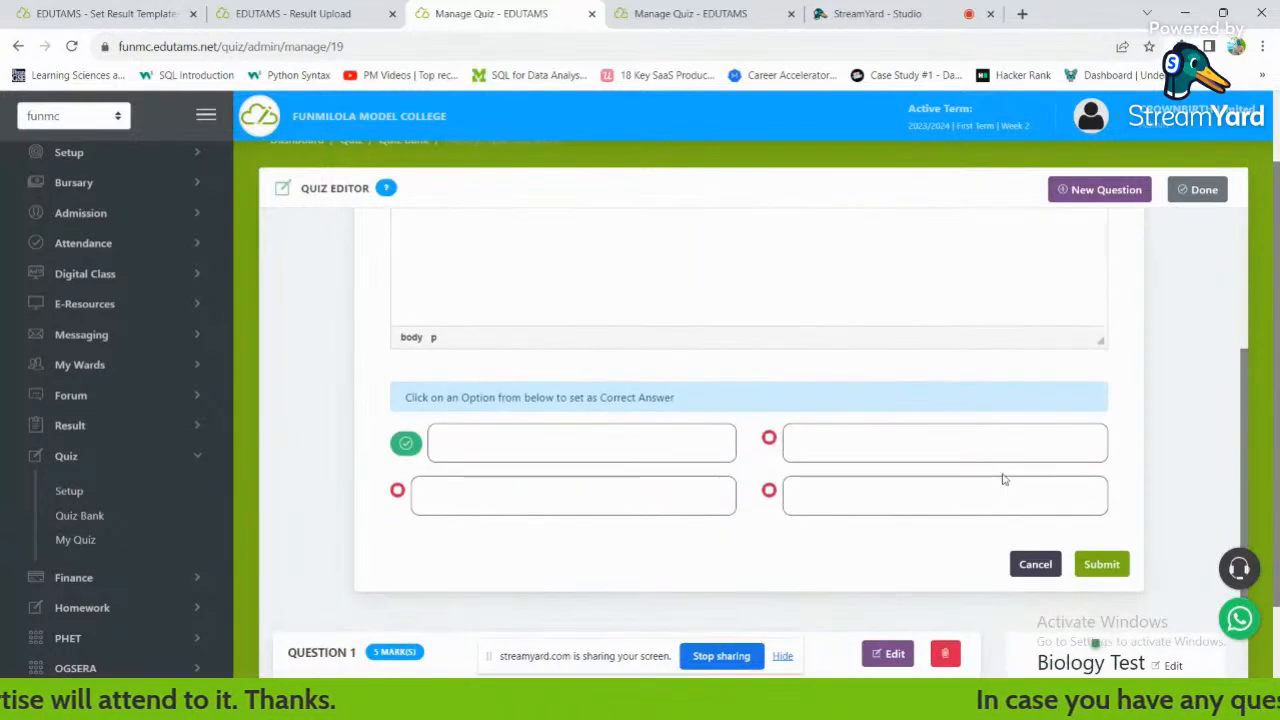
Enter "Bola Tinubu" as the answer option already marked correct and "Mohamadu Buhari" as the option beneath it.
click(655, 446)
text(Bola T)
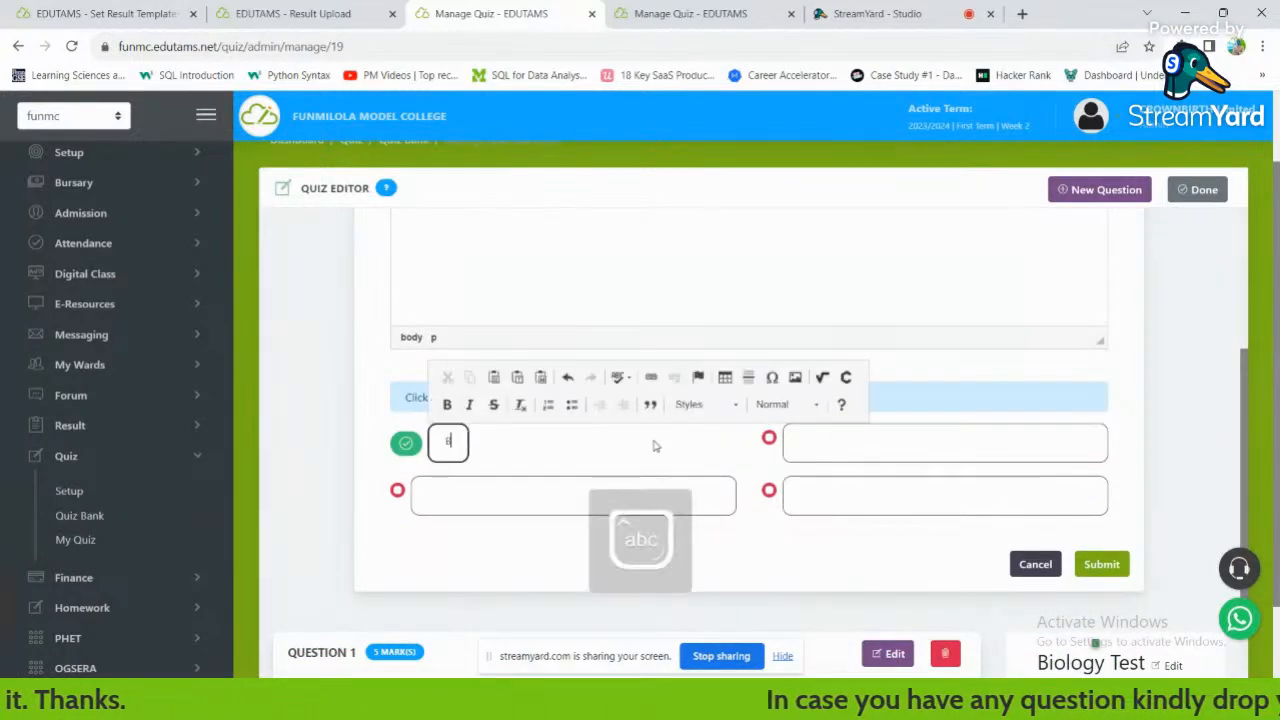
text(inubu)
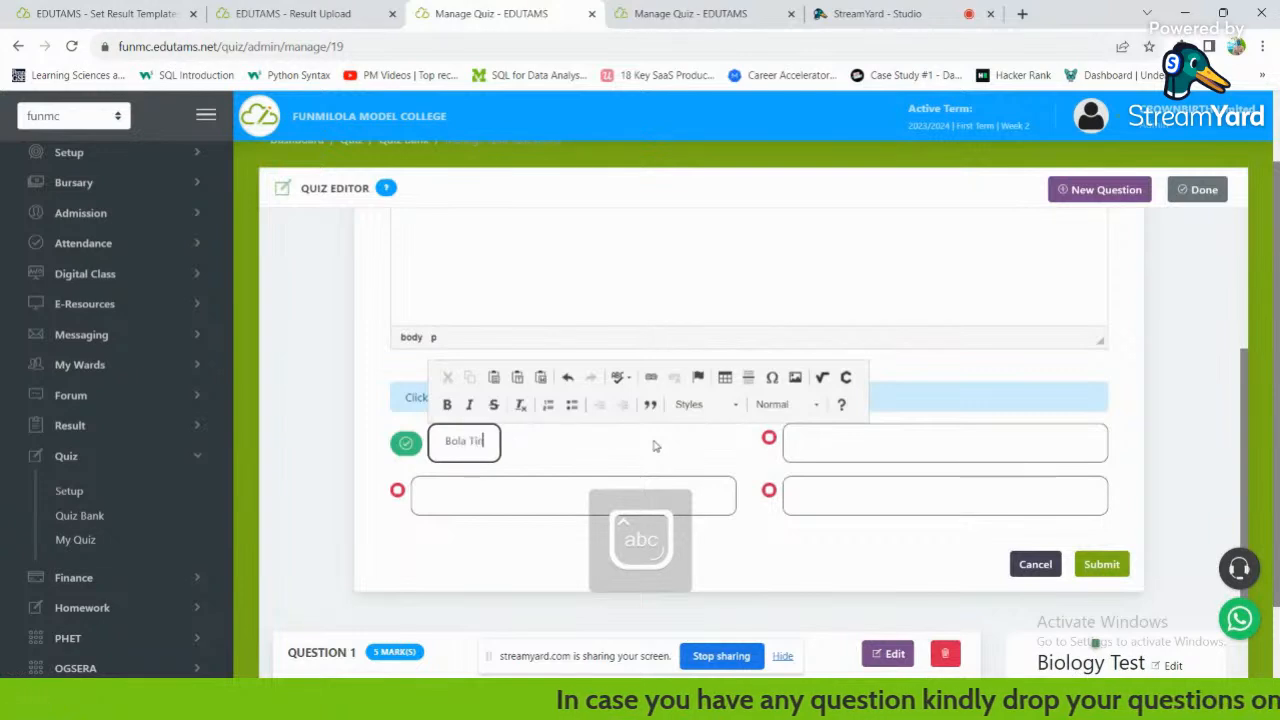
click(605, 497)
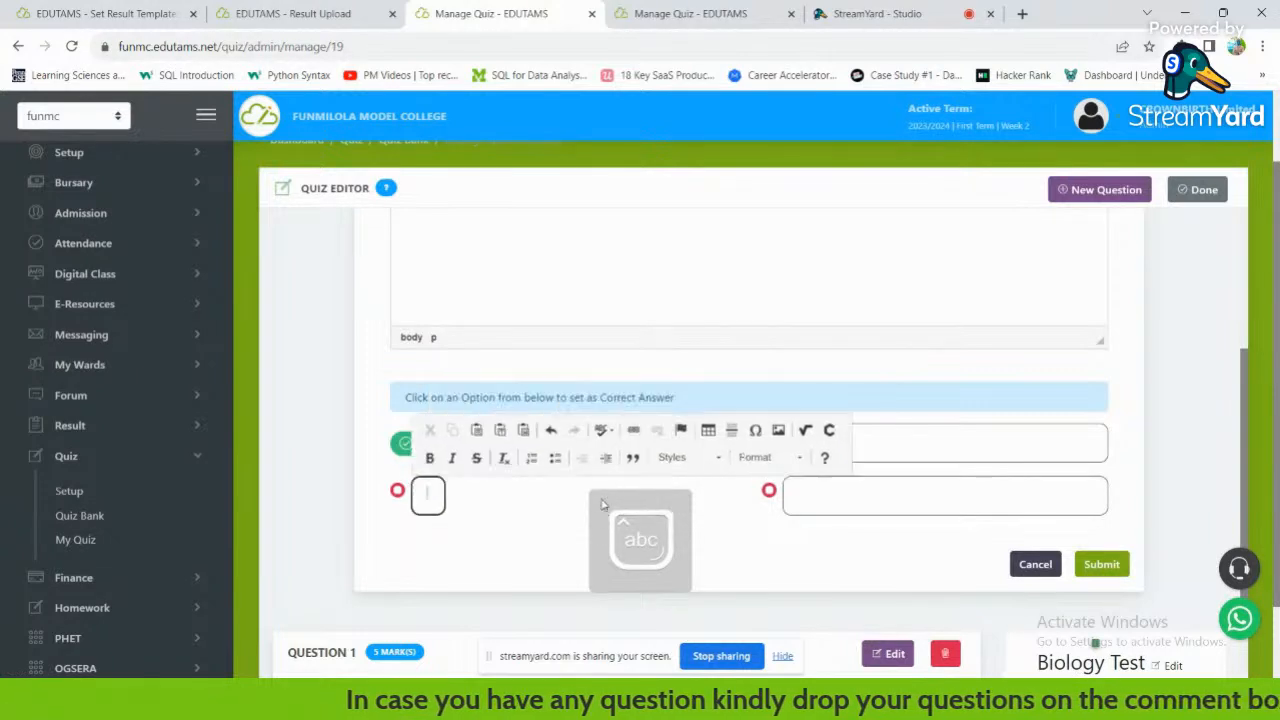
key(Caps_Lock)
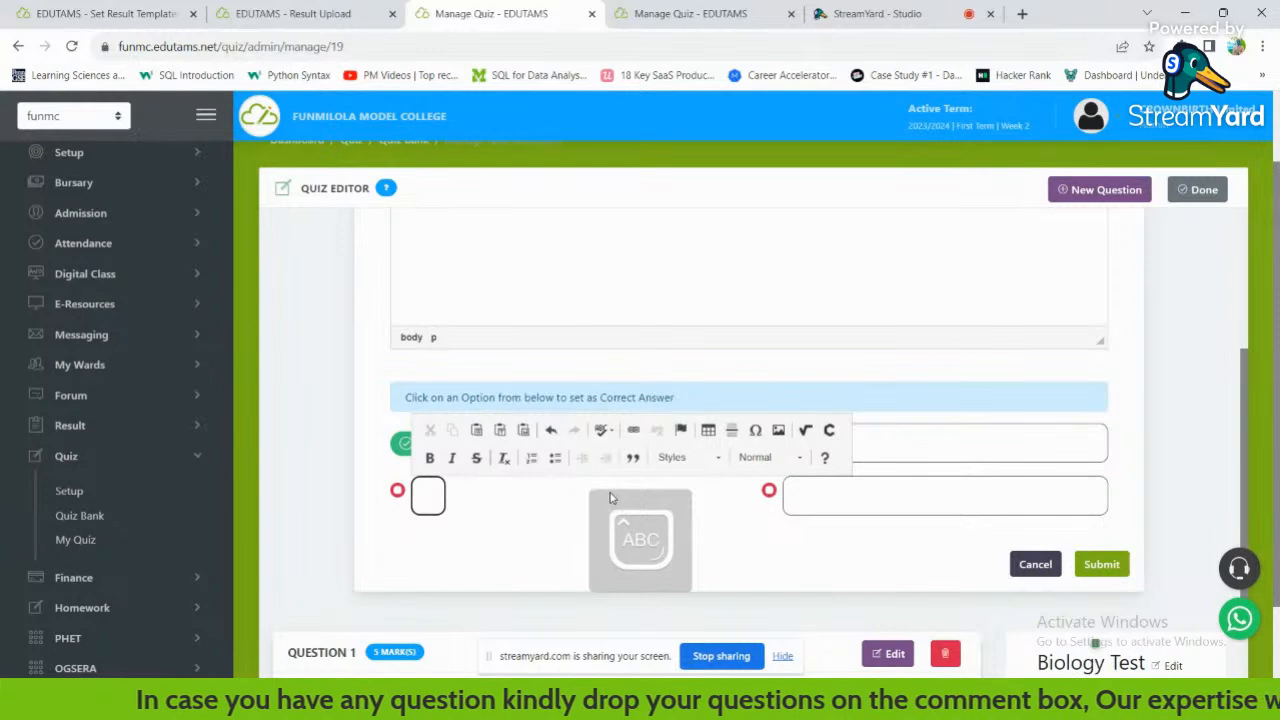
text(M)
key(Caps_Lock)
text(oha)
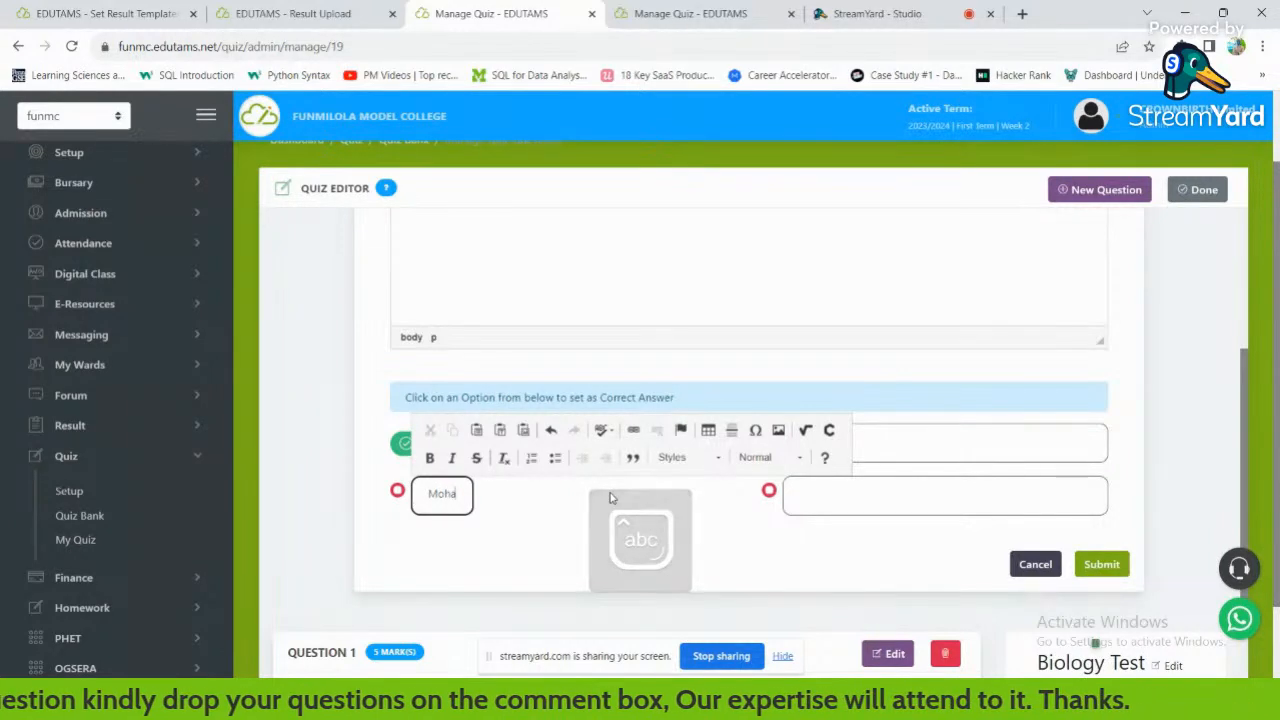
text(madu Buhari)
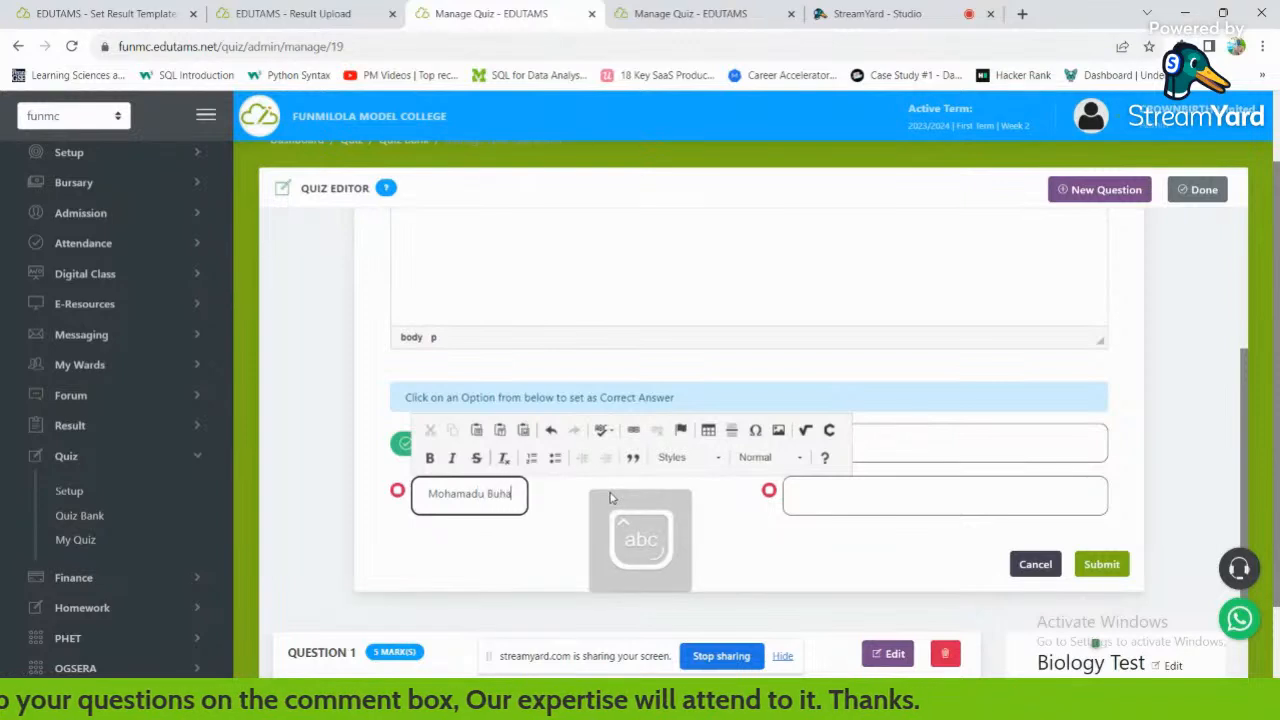
Fill the two remaining answer options with "Jagaban" and "None".
click(905, 436)
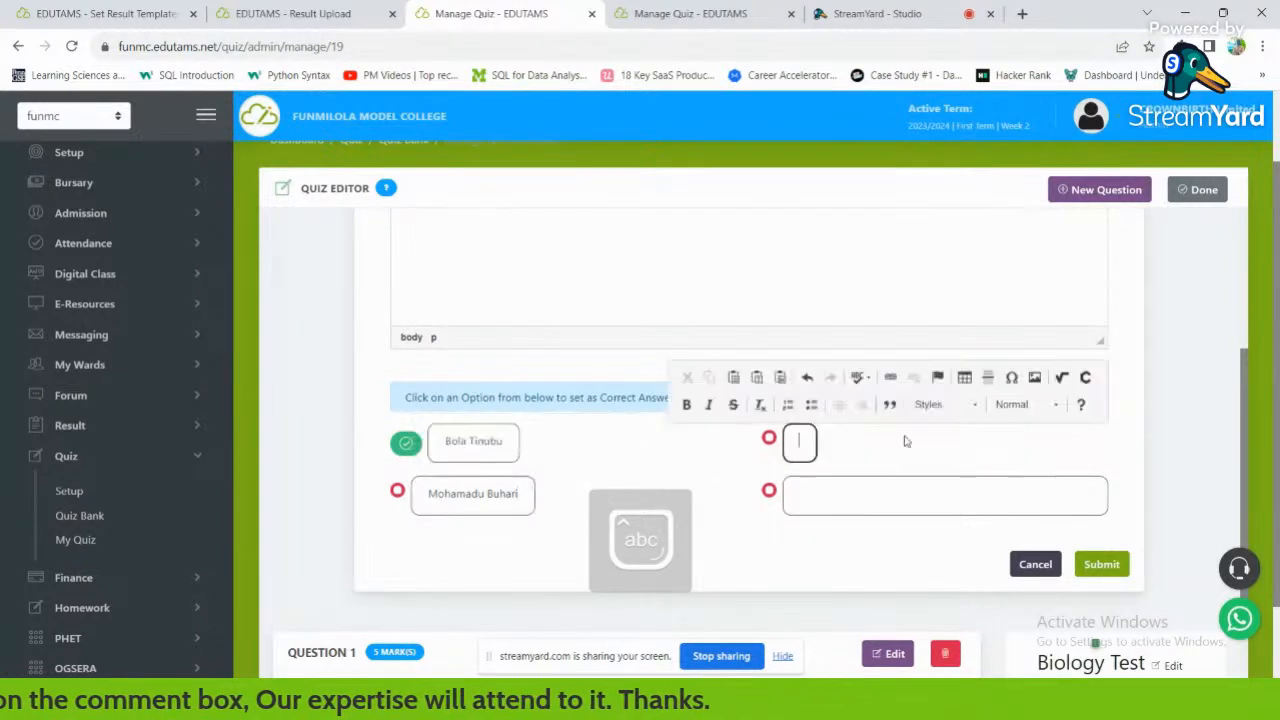
text(Jagaban)
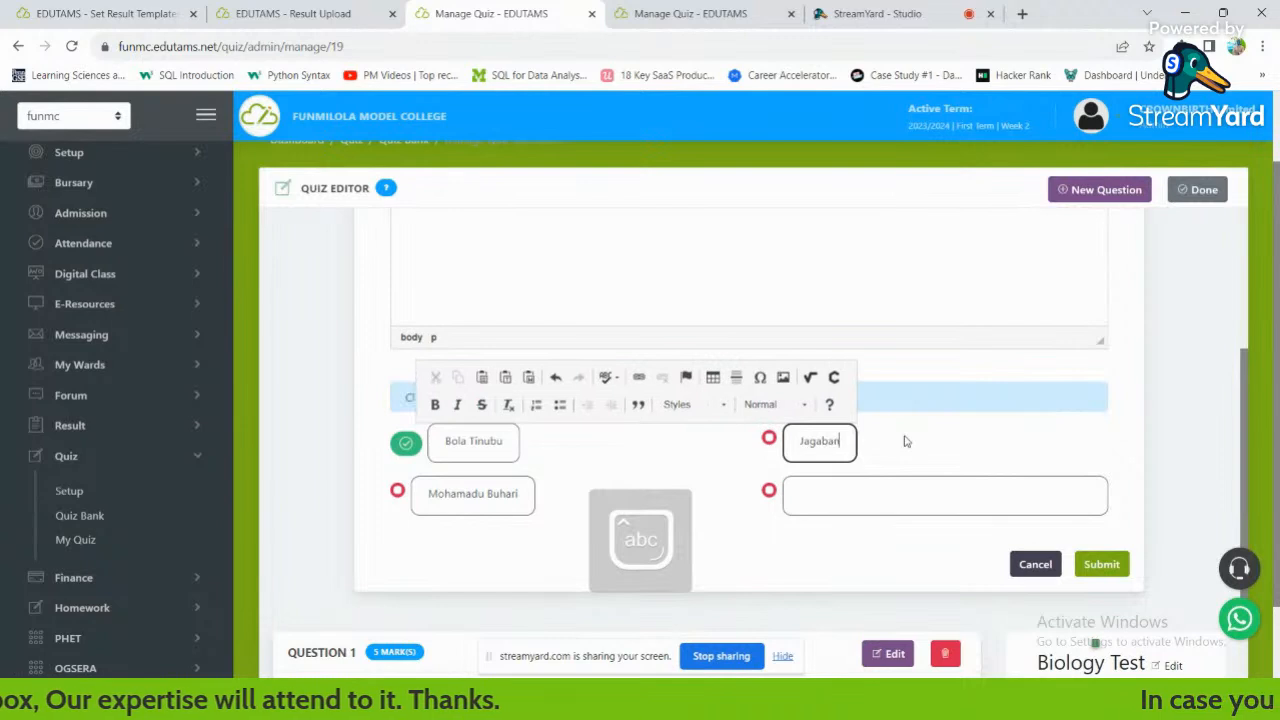
click(885, 487)
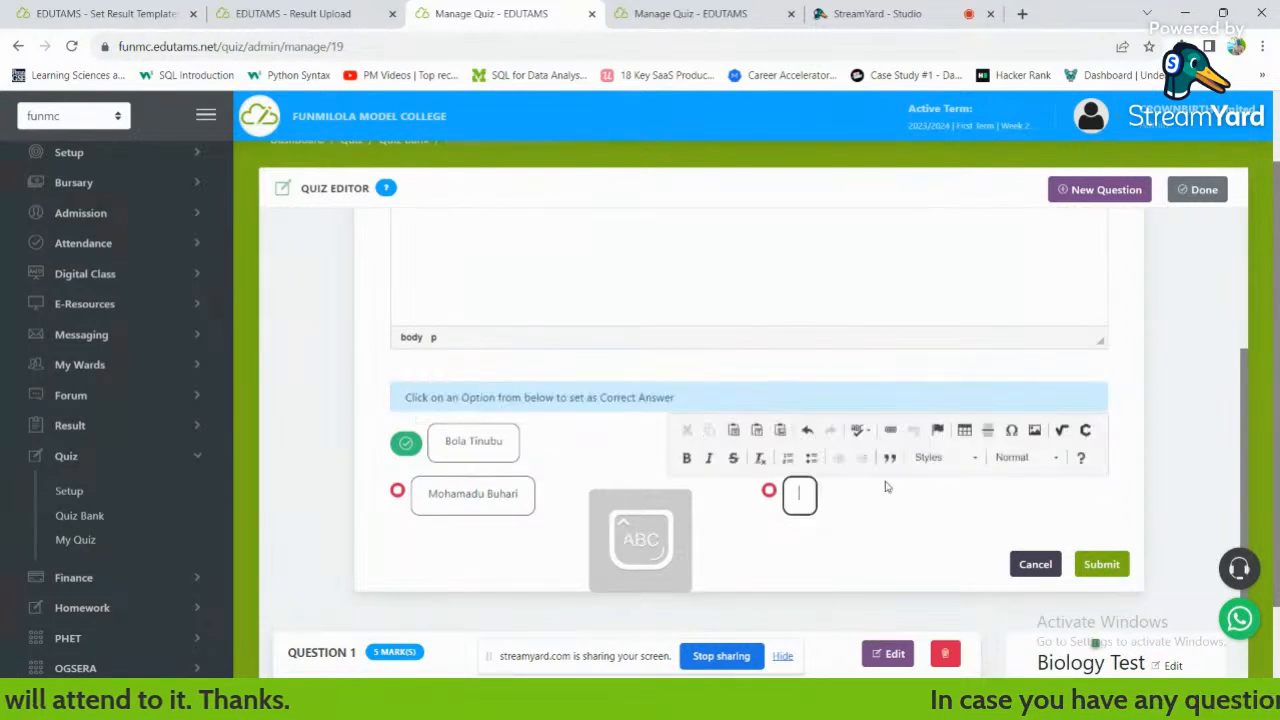
text(None)
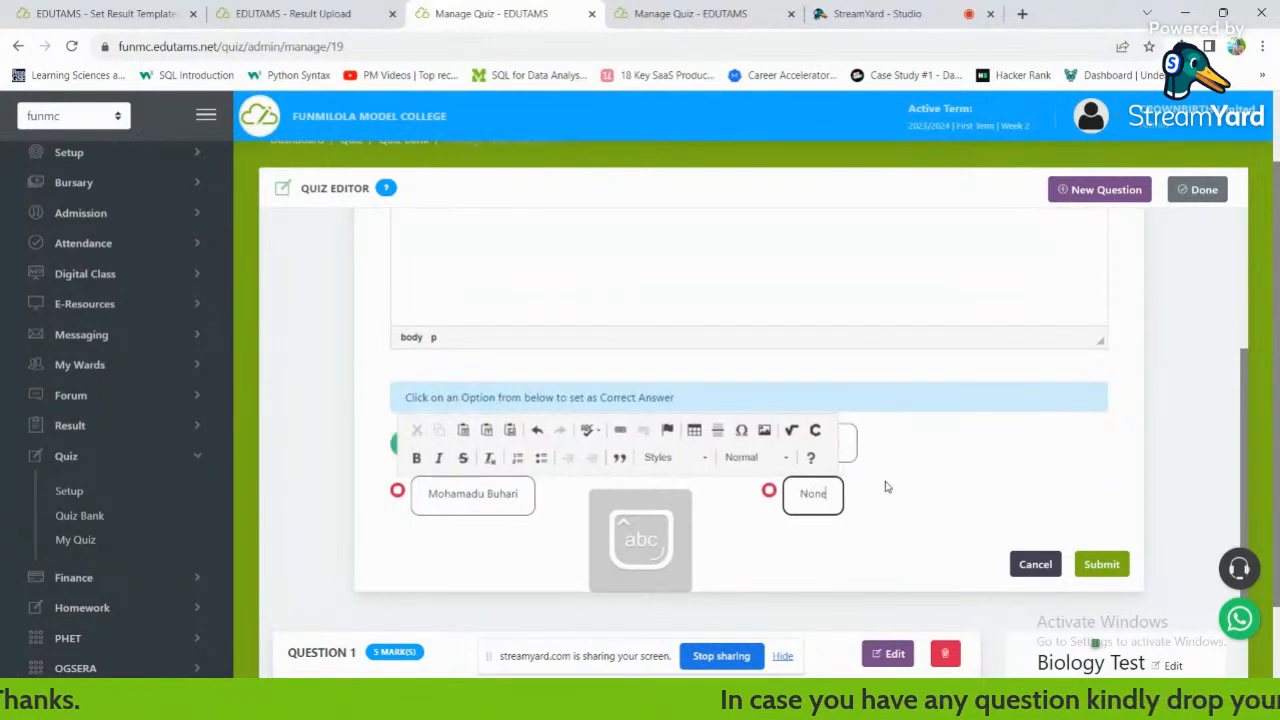
click(1180, 429)
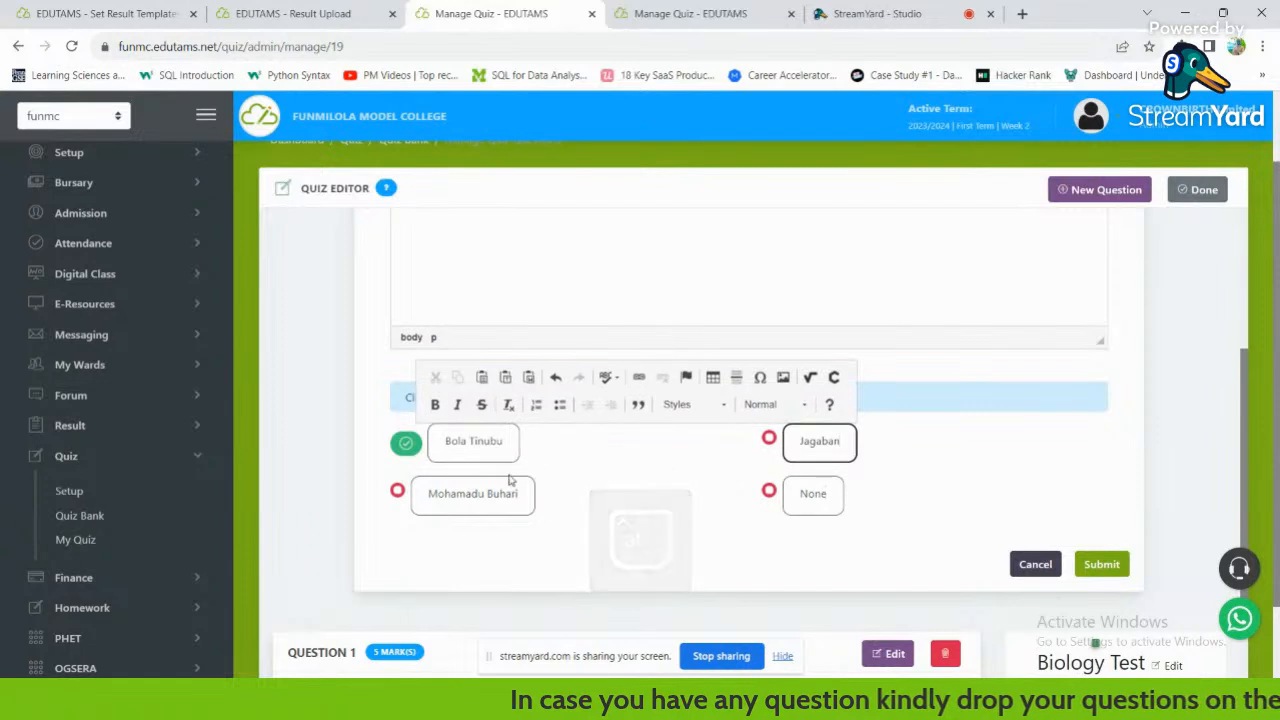
click(1014, 430)
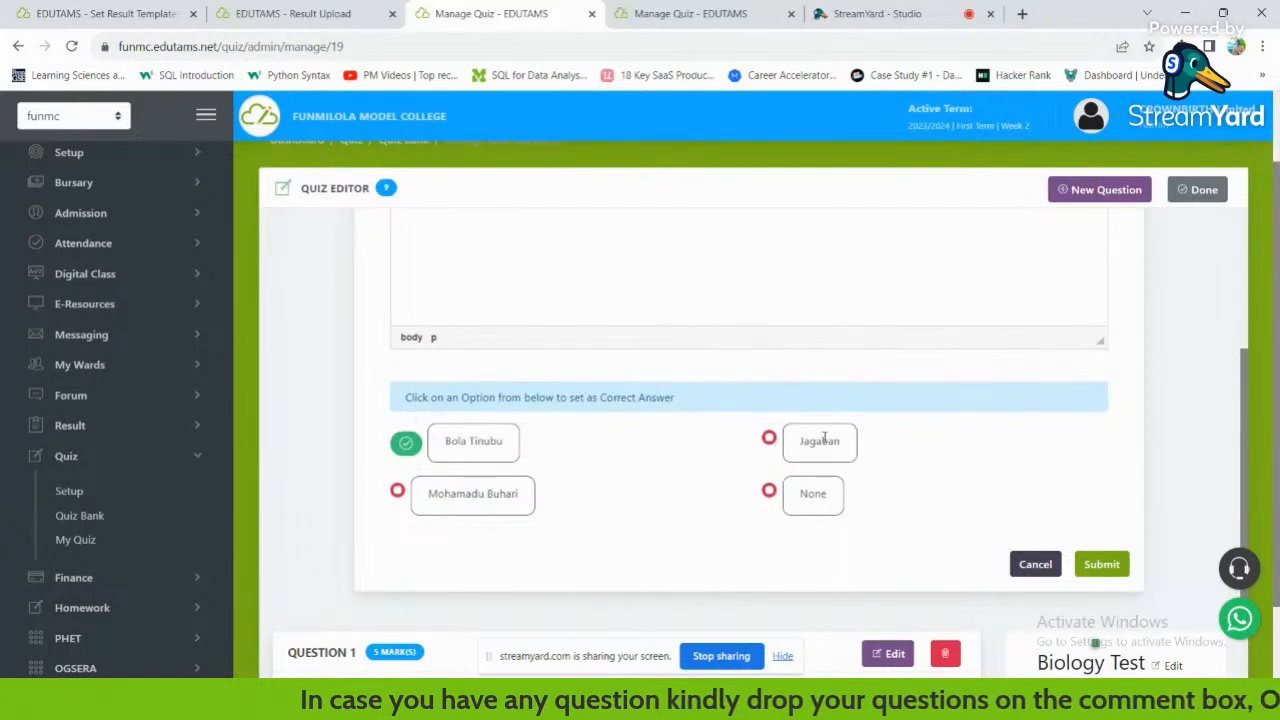
Make the text of all four answer options, "Bola Tinubu", "Mohamadu Buhari", "None" and "Jagaban", bold.
click(492, 446)
drag(505, 443, 440, 442)
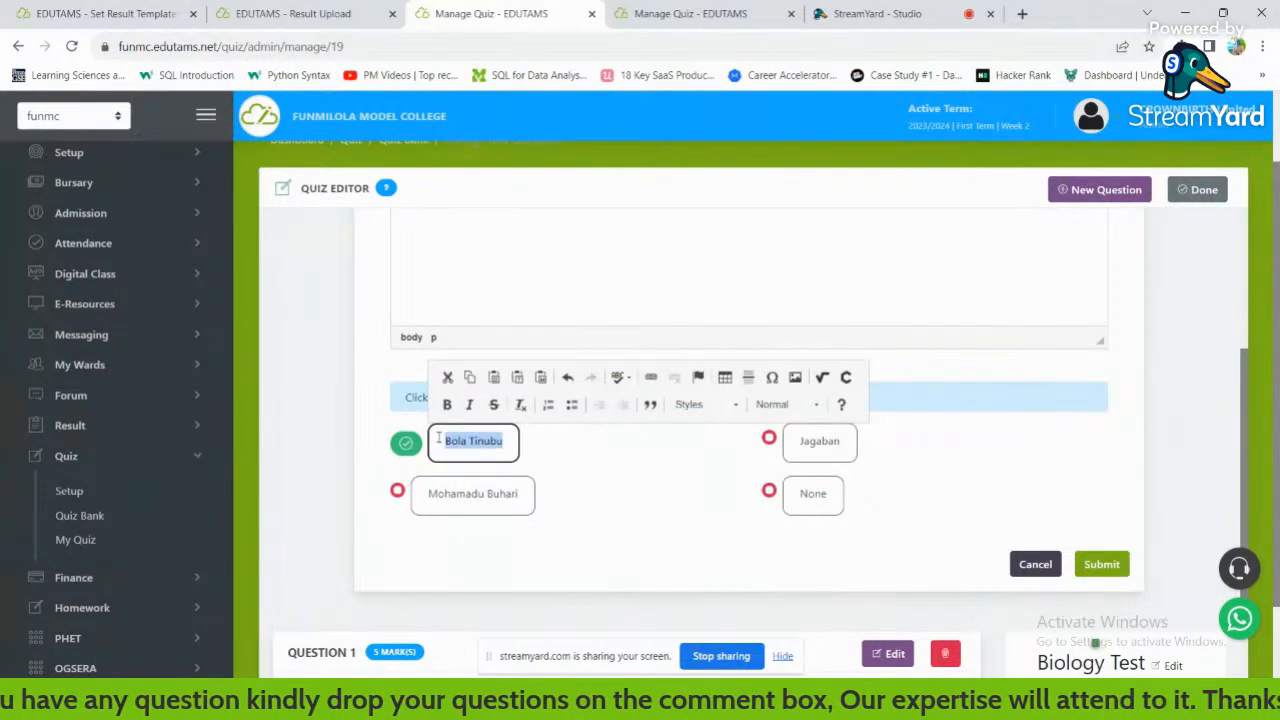
click(448, 405)
drag(518, 500, 418, 497)
click(430, 457)
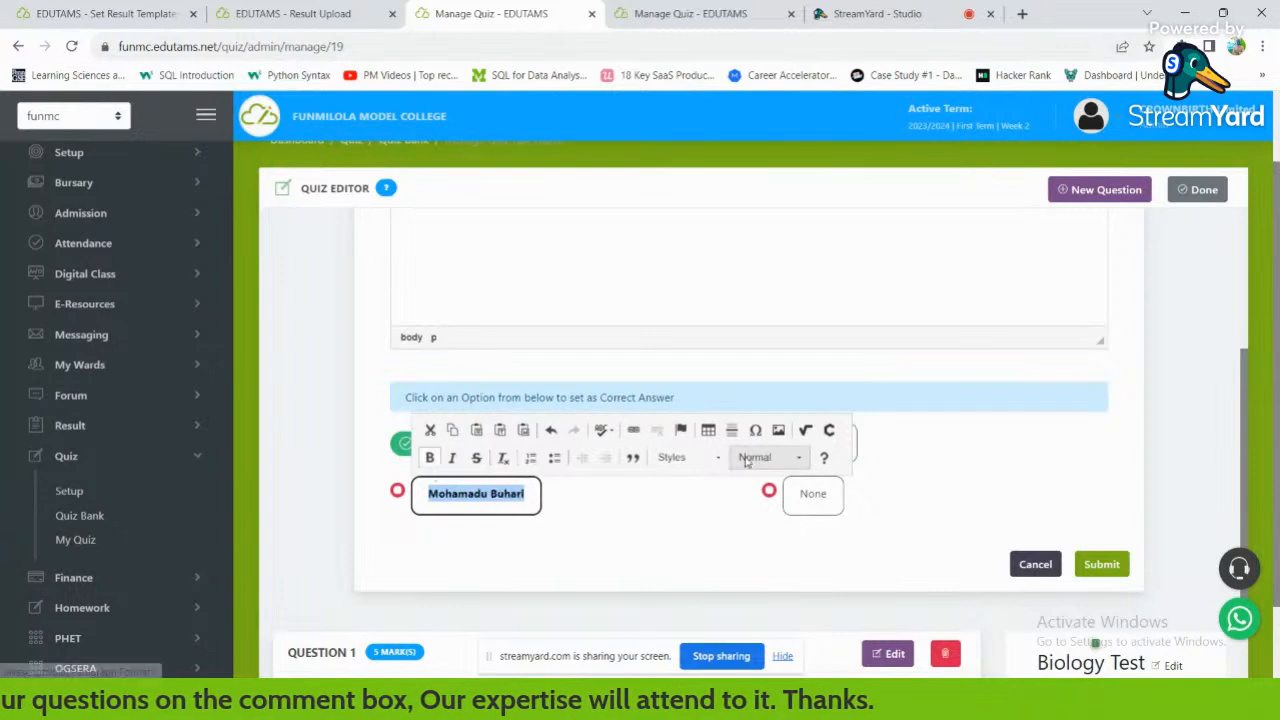
drag(827, 495, 793, 497)
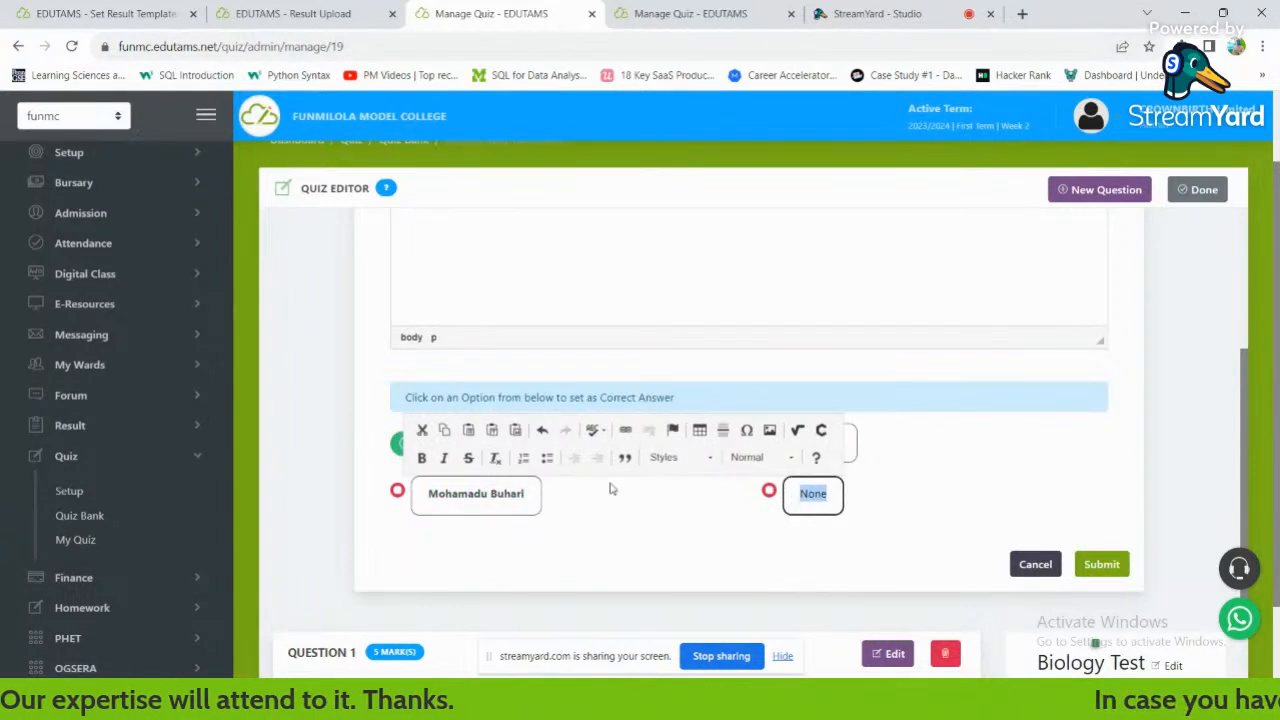
click(421, 457)
click(1038, 484)
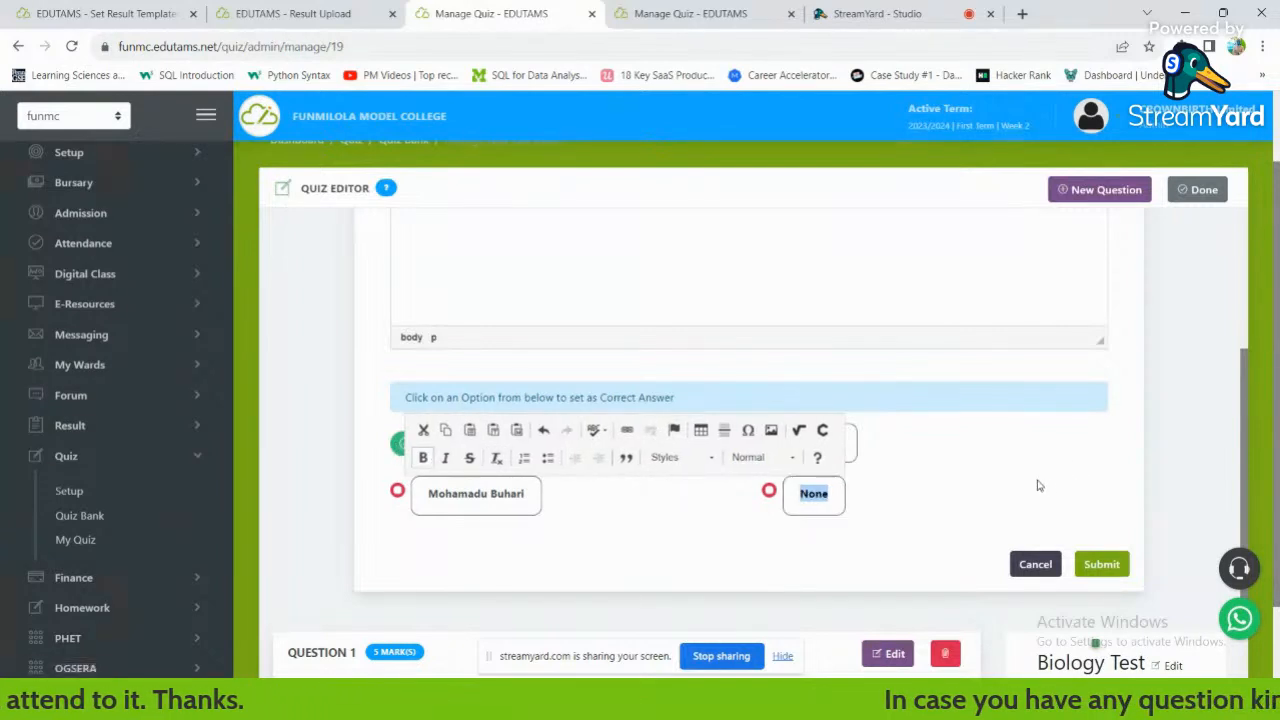
drag(846, 441, 798, 441)
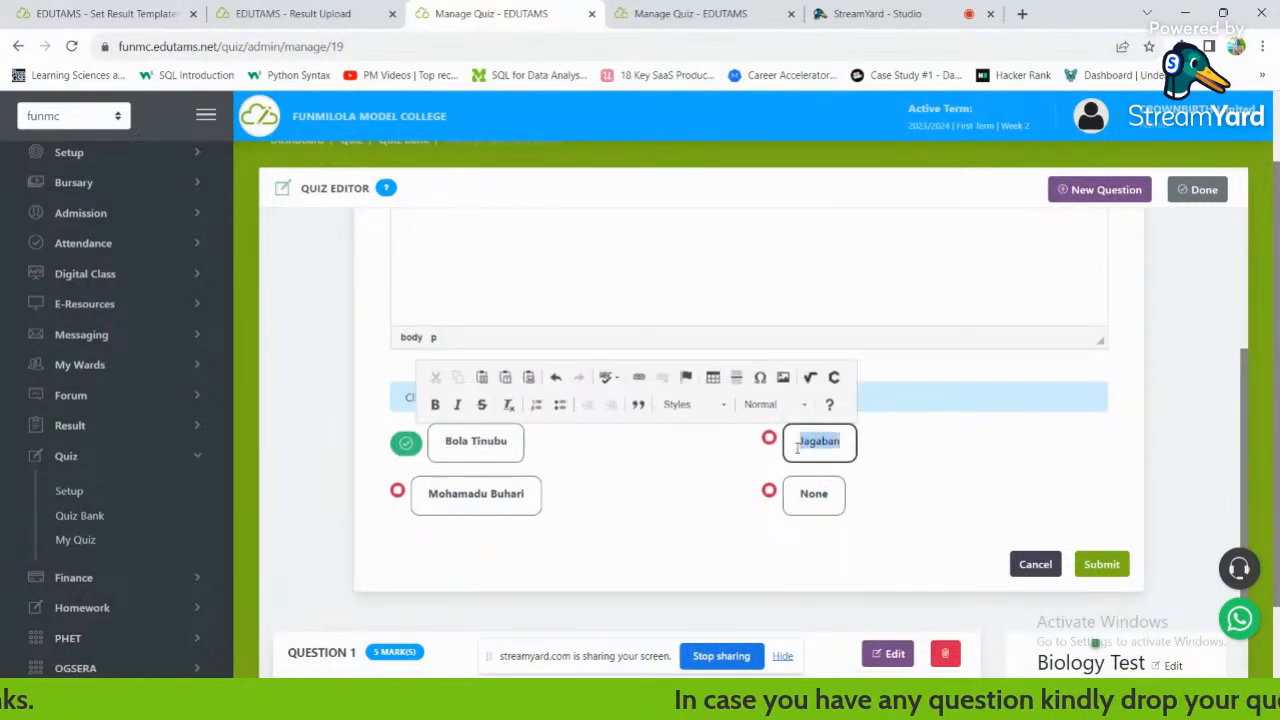
click(435, 404)
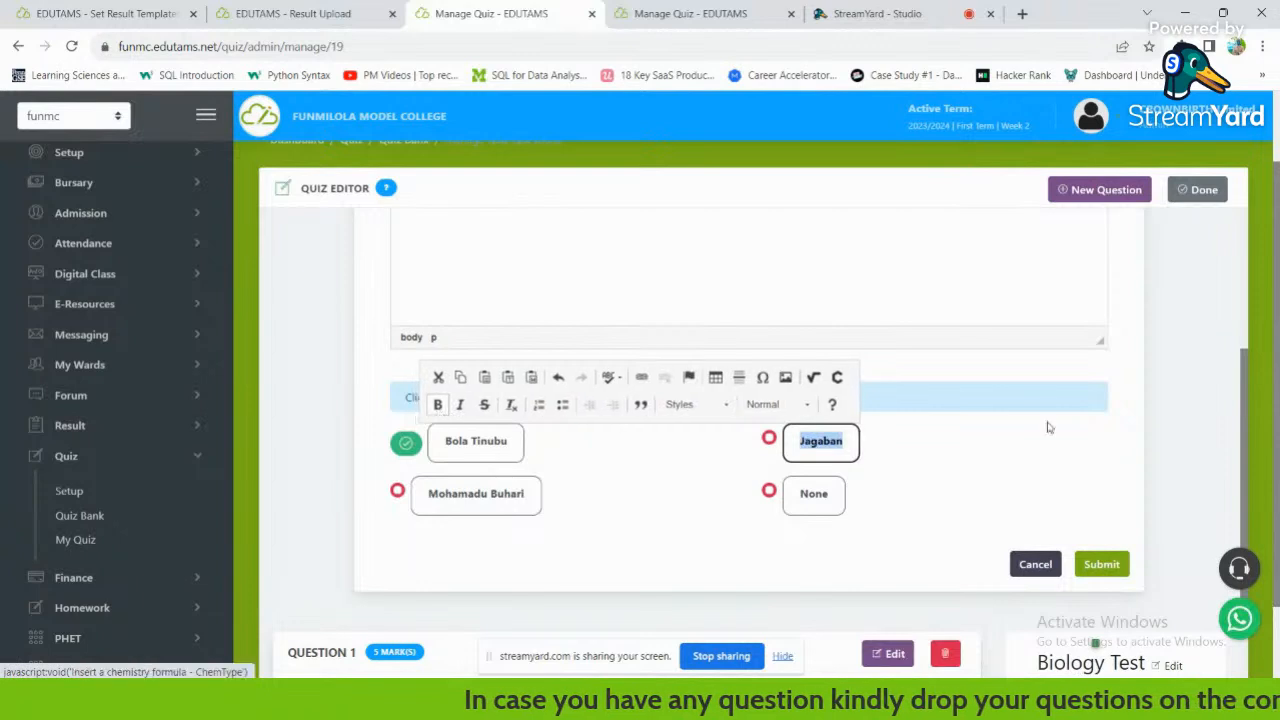
click(1166, 362)
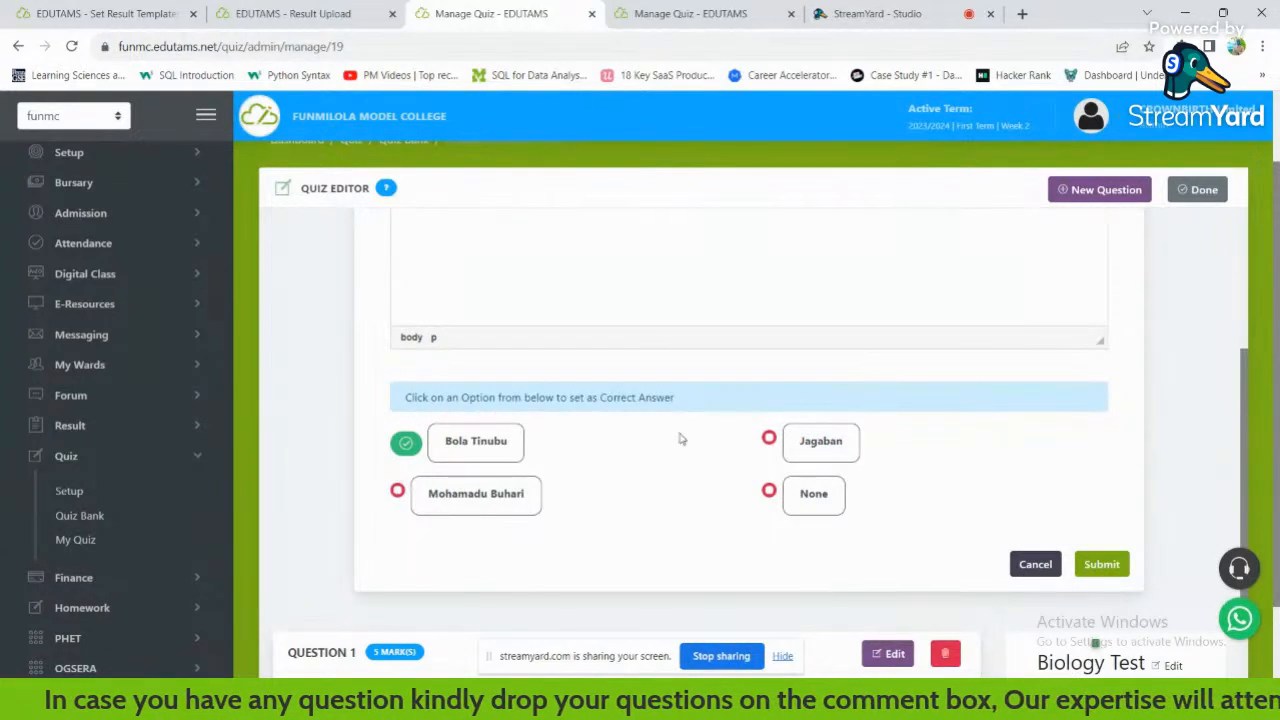
Try marking "Jagaban" as the correct answer and set the correct answer back to "Bola Tinubu".
mouse_move(1240, 371)
mouse_down()
mouse_move(1239, 289)
mouse_move(1248, 377)
mouse_up()
click(768, 439)
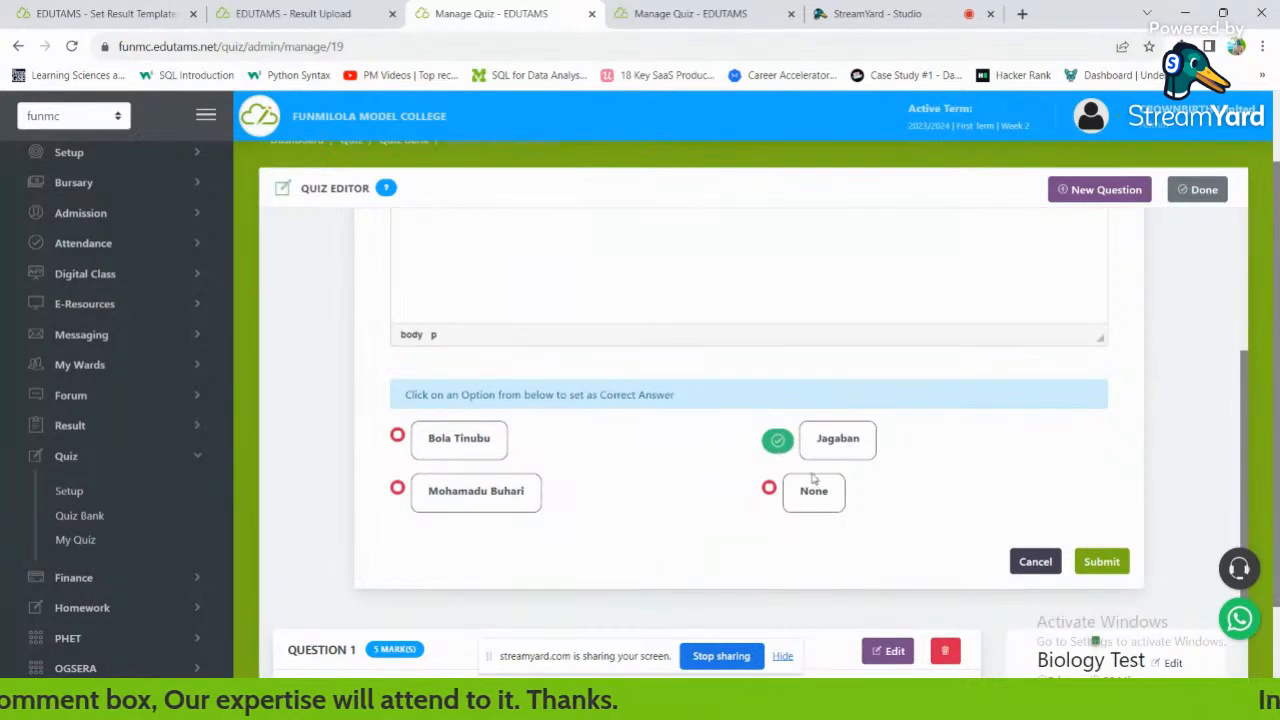
click(397, 438)
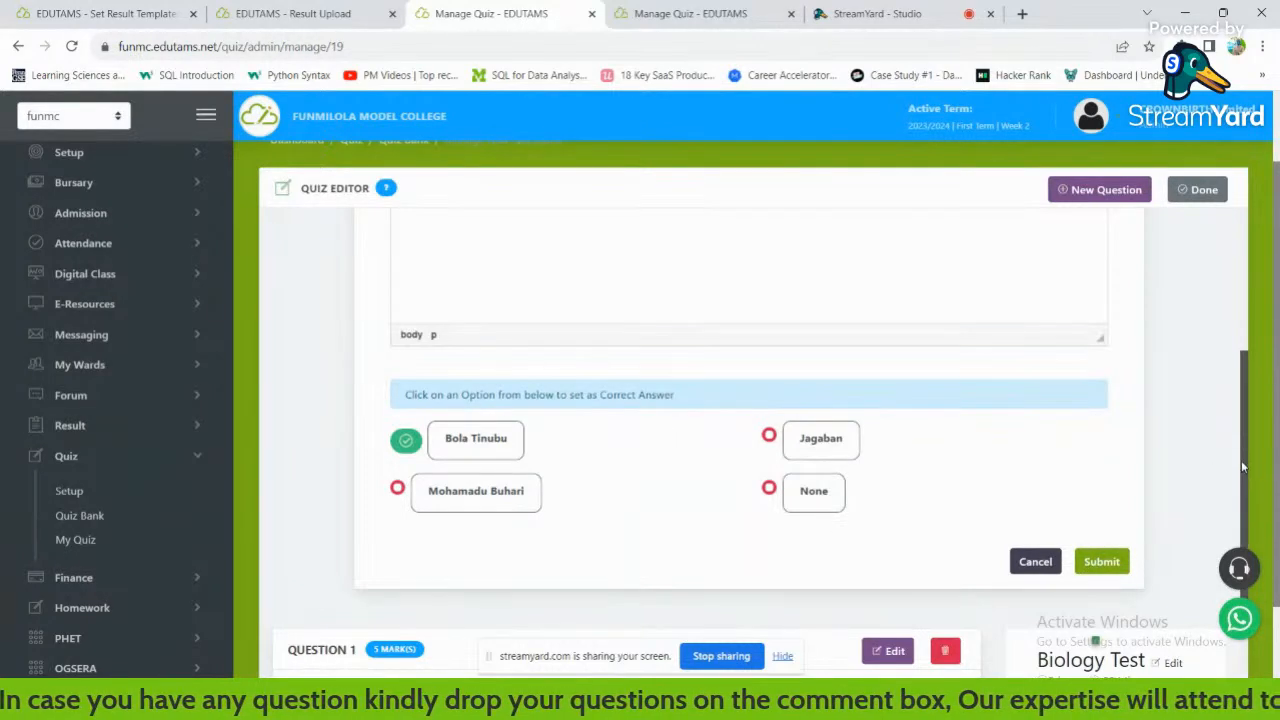
Review and submit the question about the President of Nigeria, and finish editing the Biology Test quiz.
drag(1241, 460, 1236, 320)
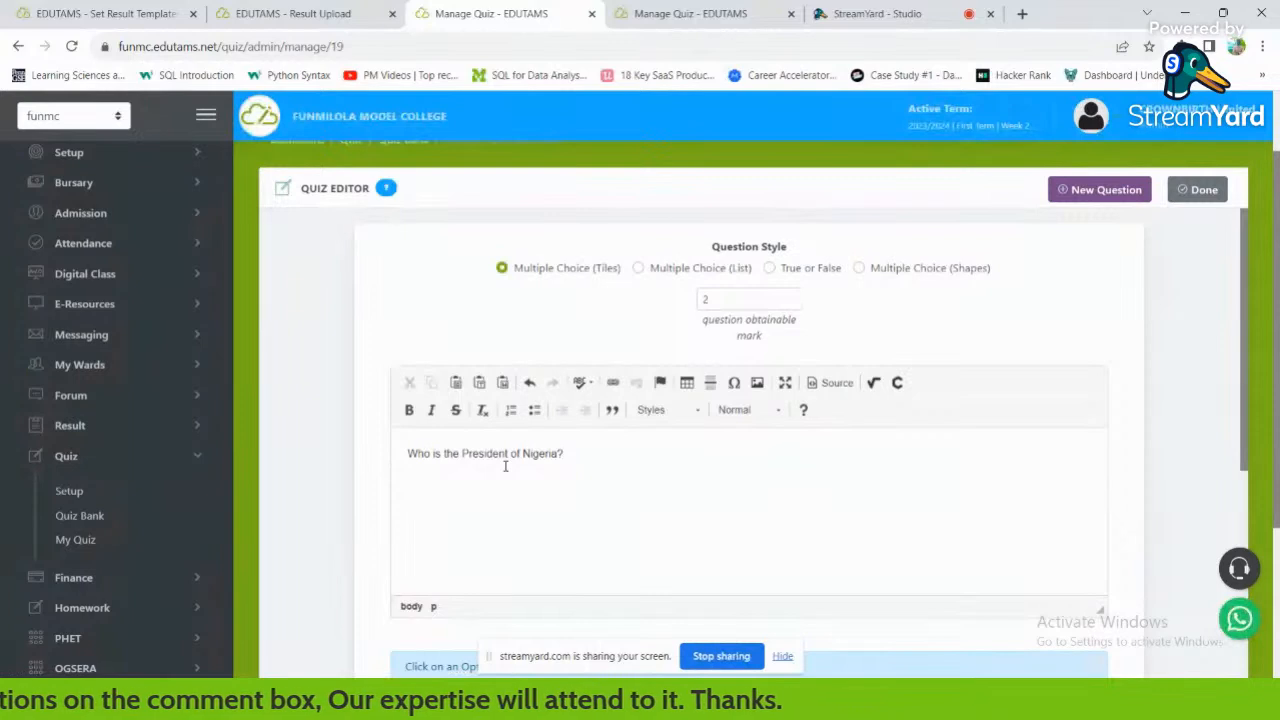
drag(1242, 242, 1241, 414)
click(1104, 506)
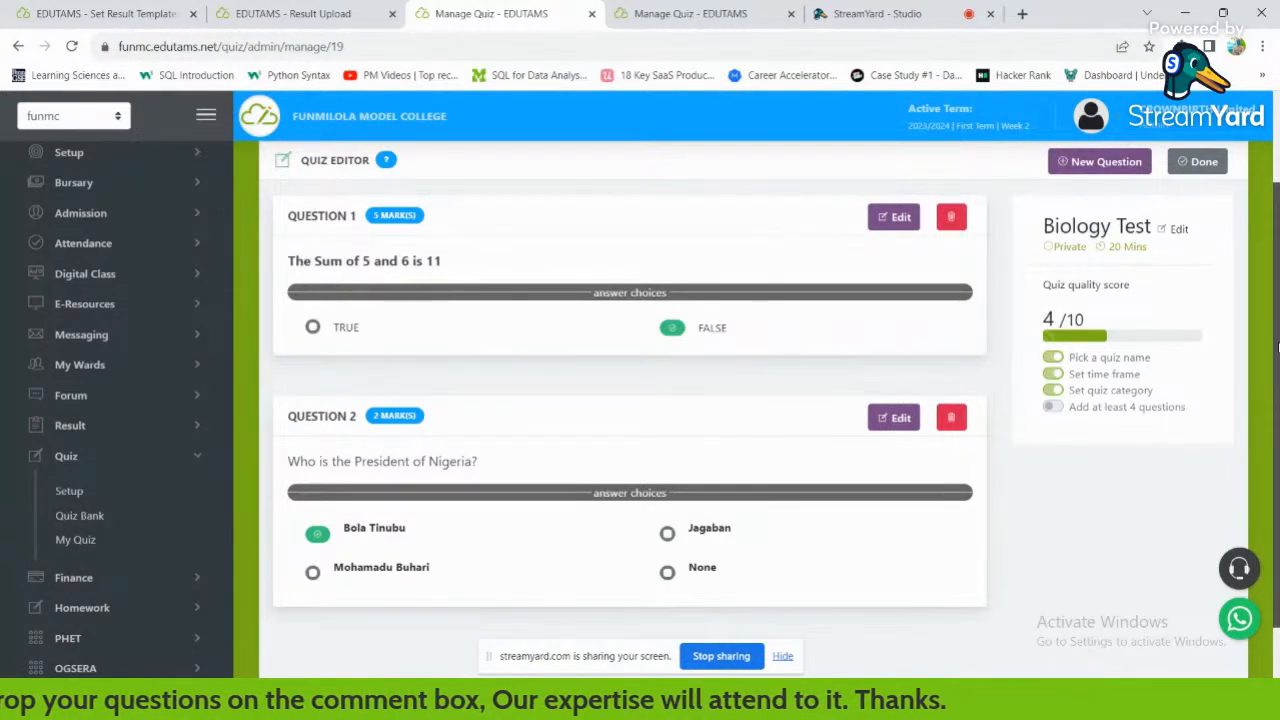
scroll(770, 456, up, 3)
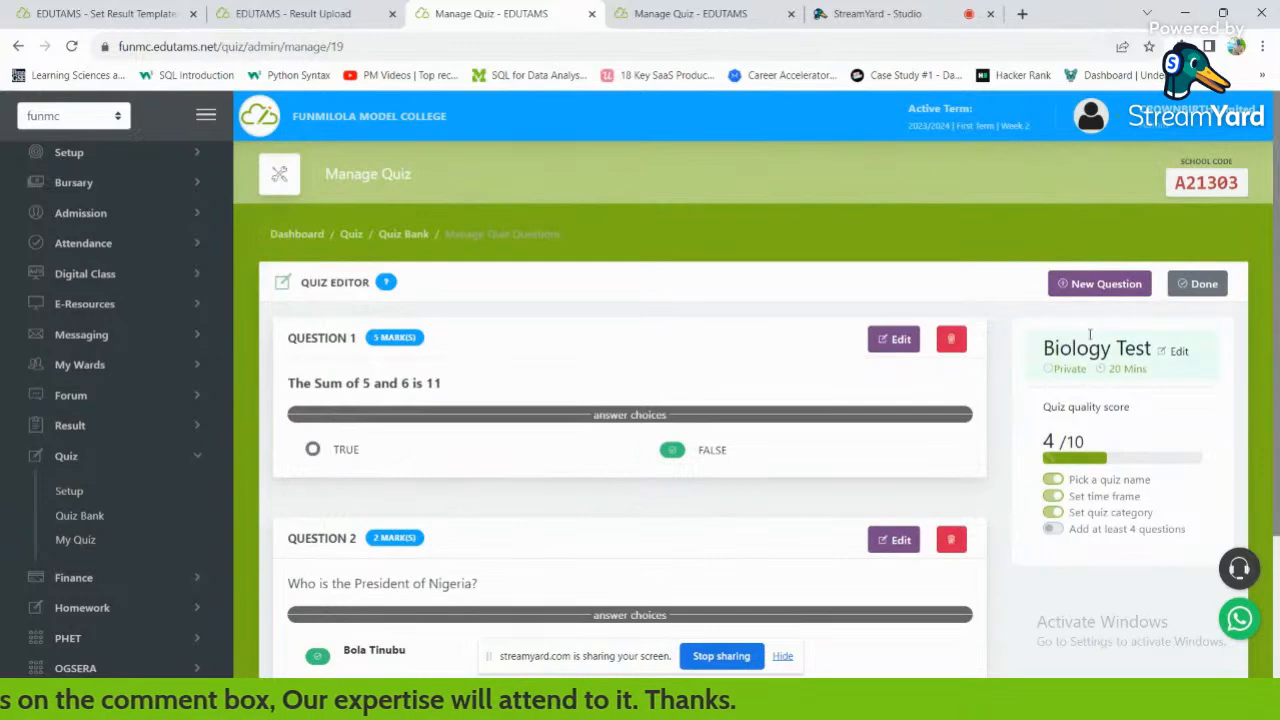
click(1197, 285)
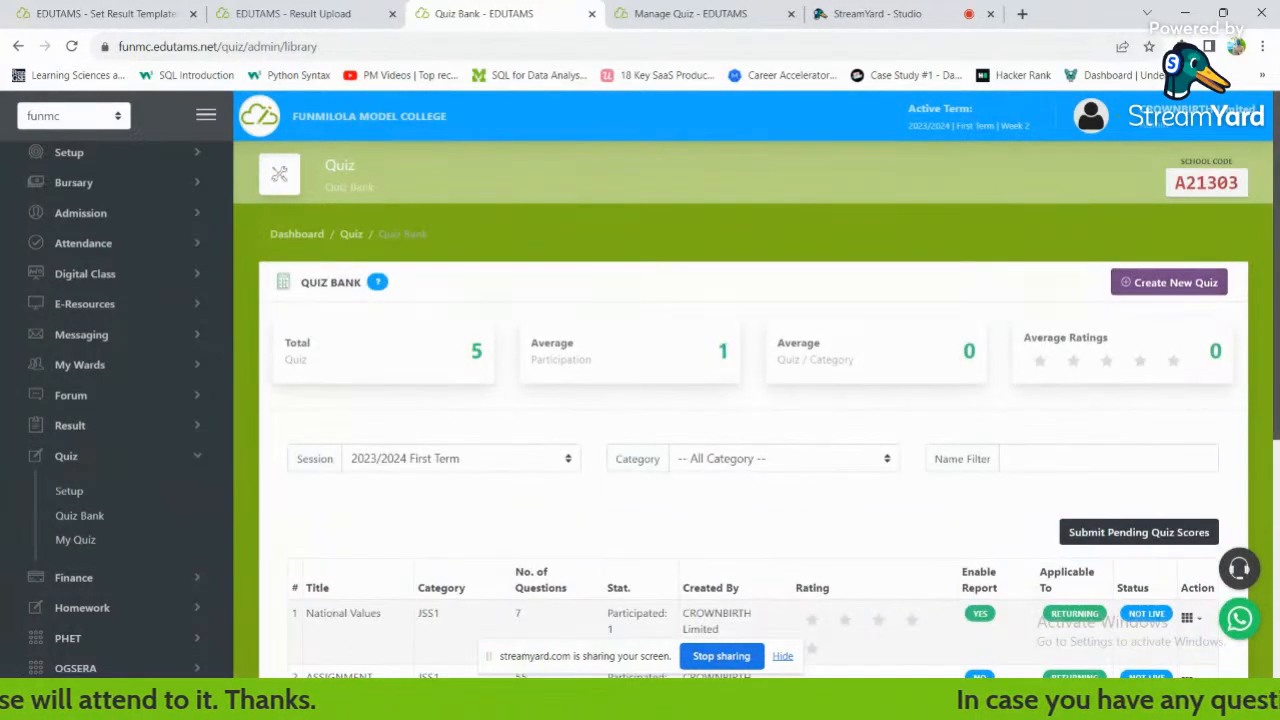
Set the National Values quiz in the quiz bank to live and confirm the status change.
scroll(1197, 288, down, 1)
scroll(1199, 240, up, 1)
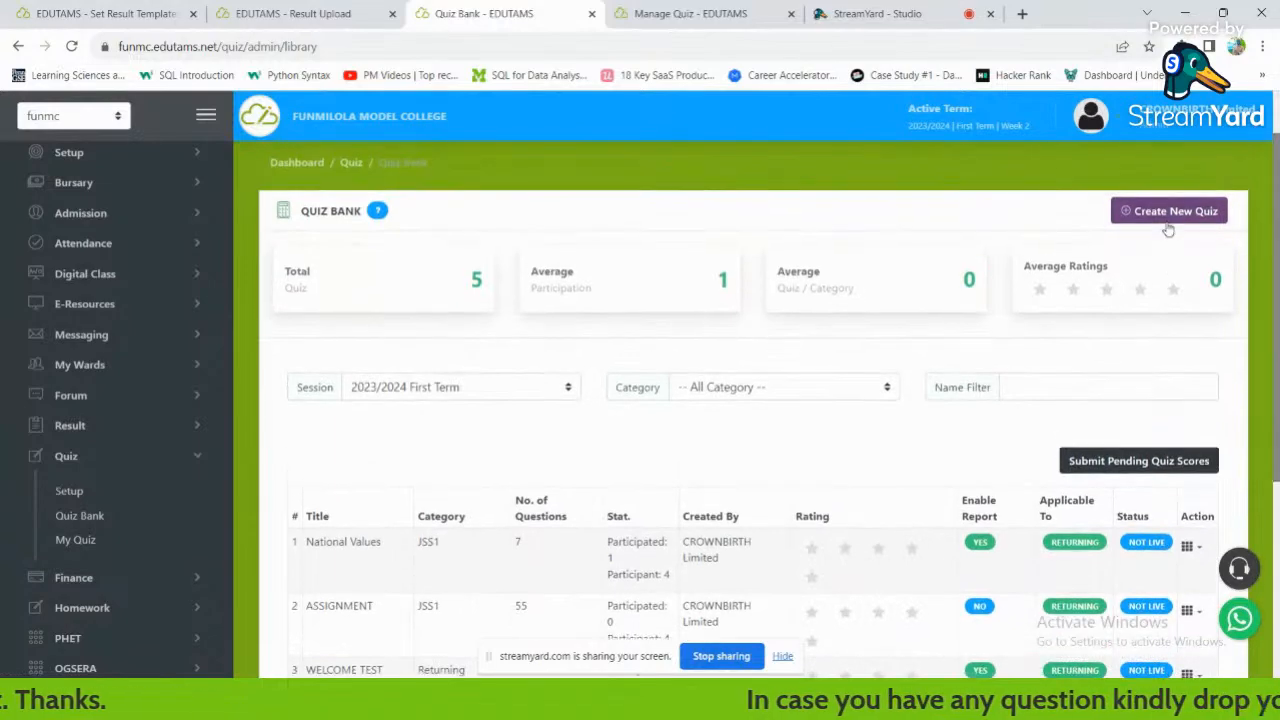
scroll(1147, 486, down, 3)
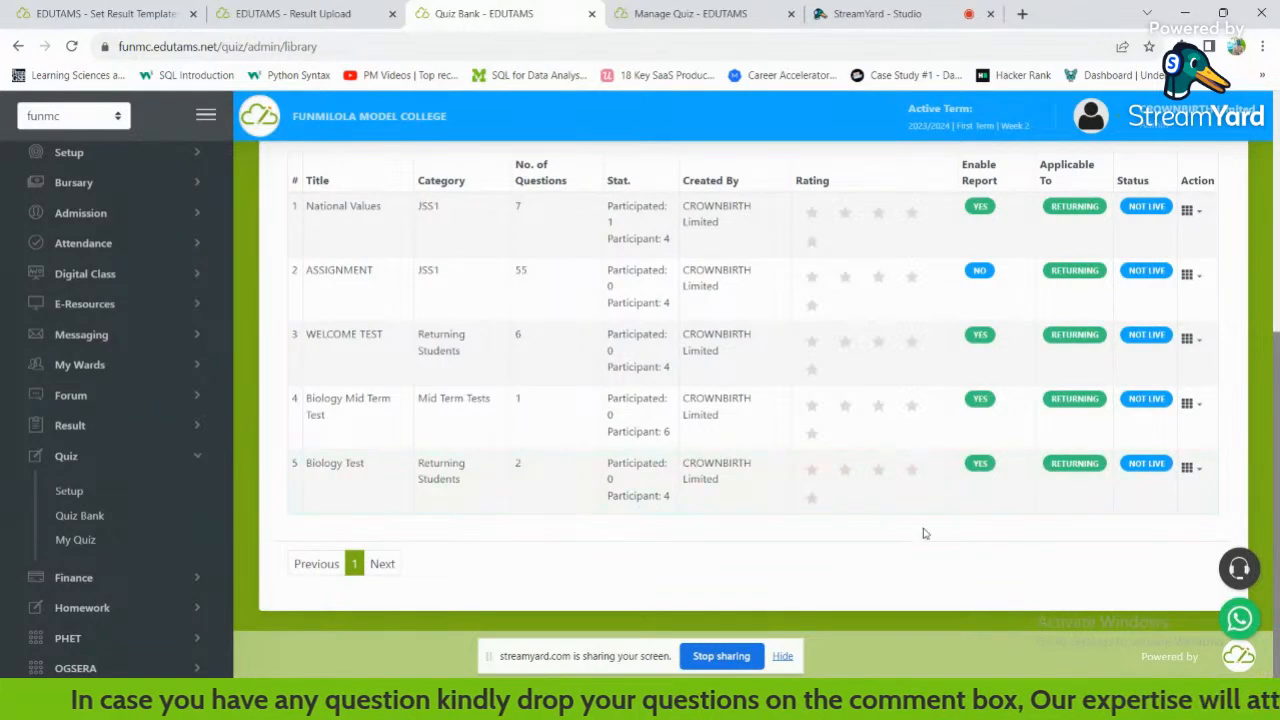
click(1187, 469)
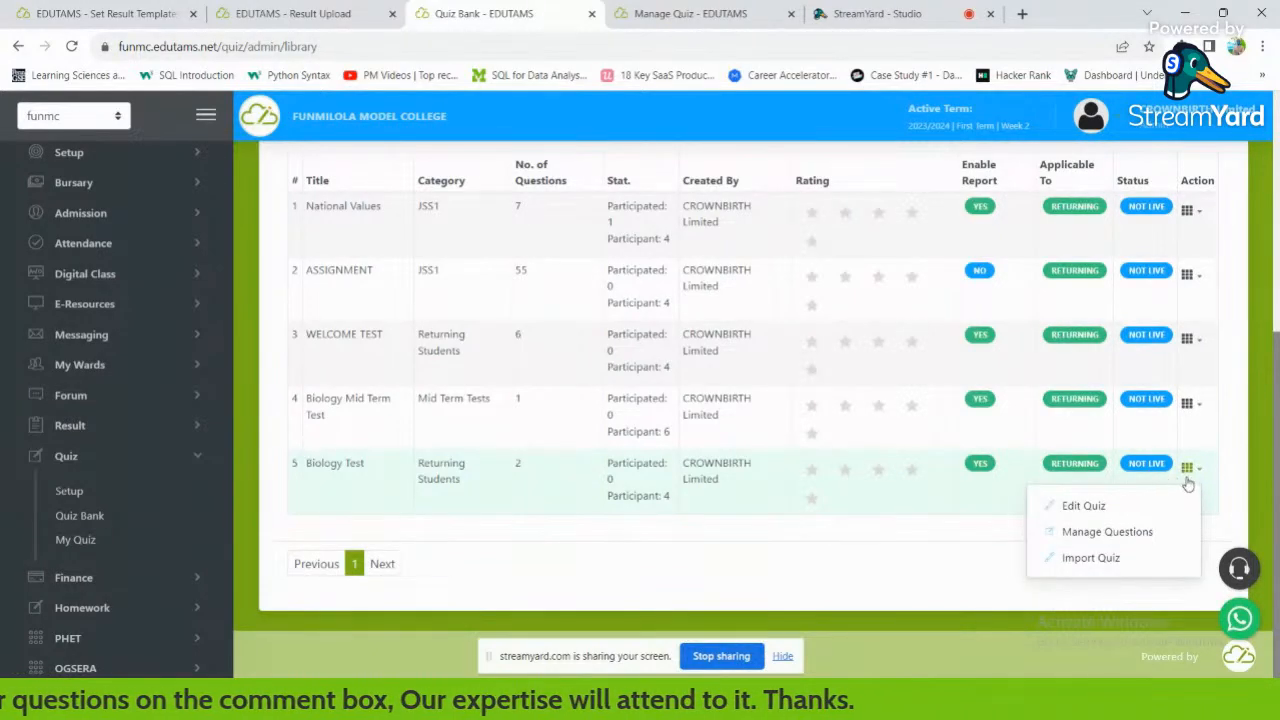
click(1200, 211)
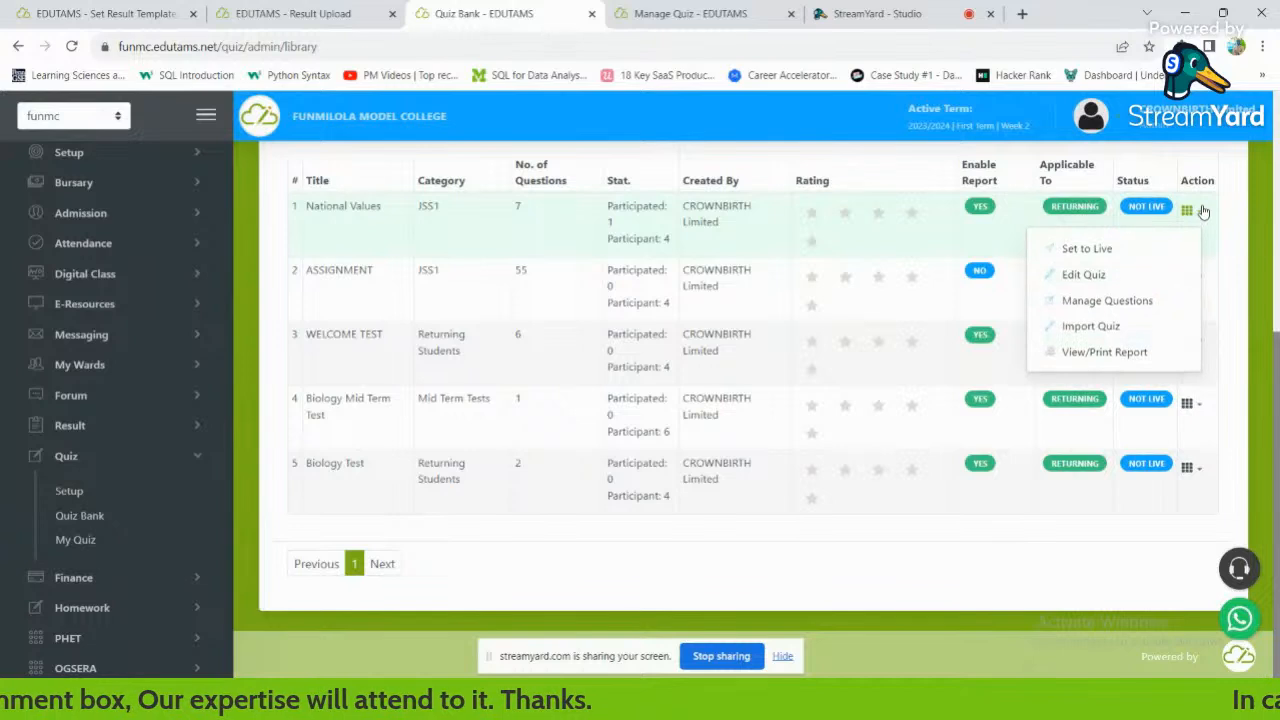
click(1080, 252)
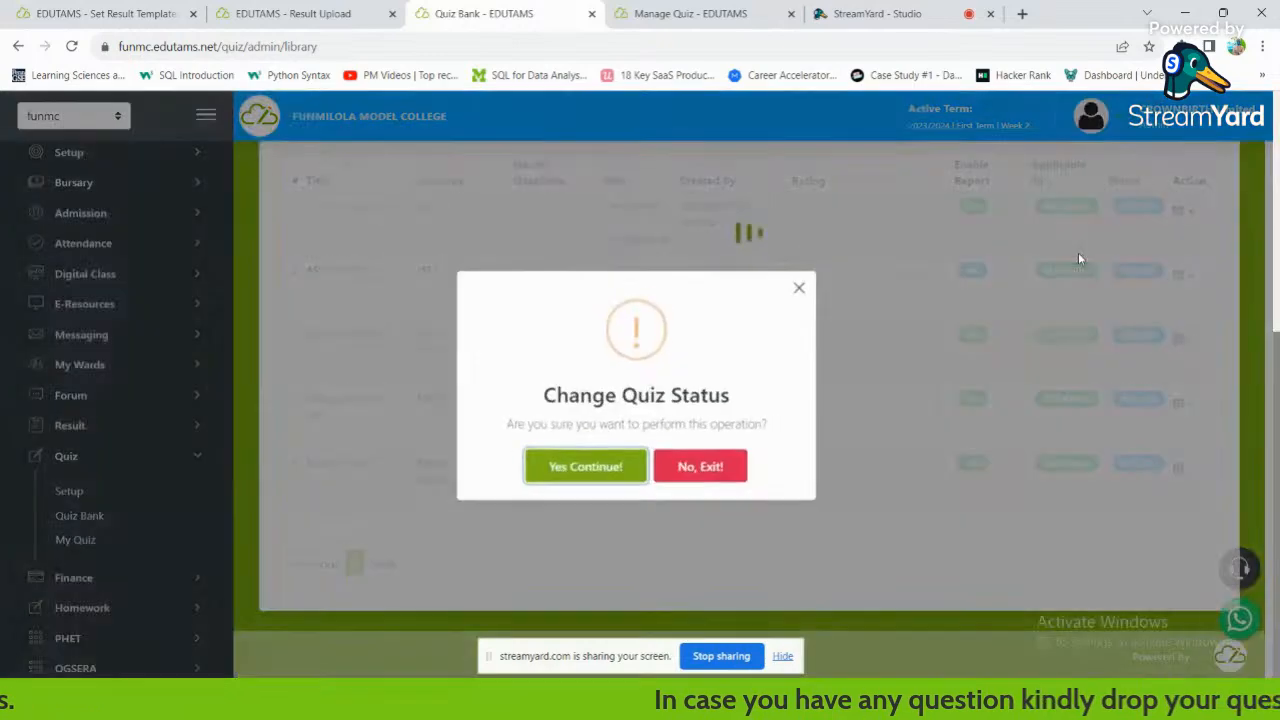
click(560, 472)
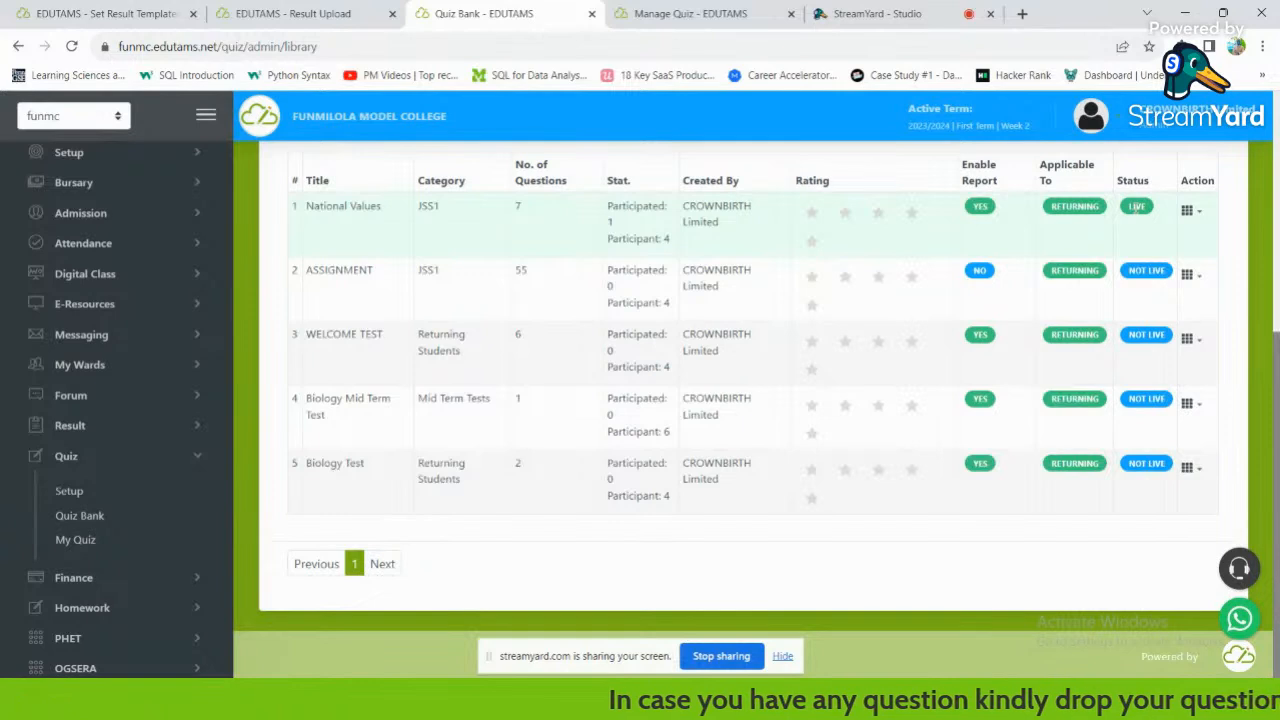
View the report of student scores for the National Values quiz.
click(1187, 211)
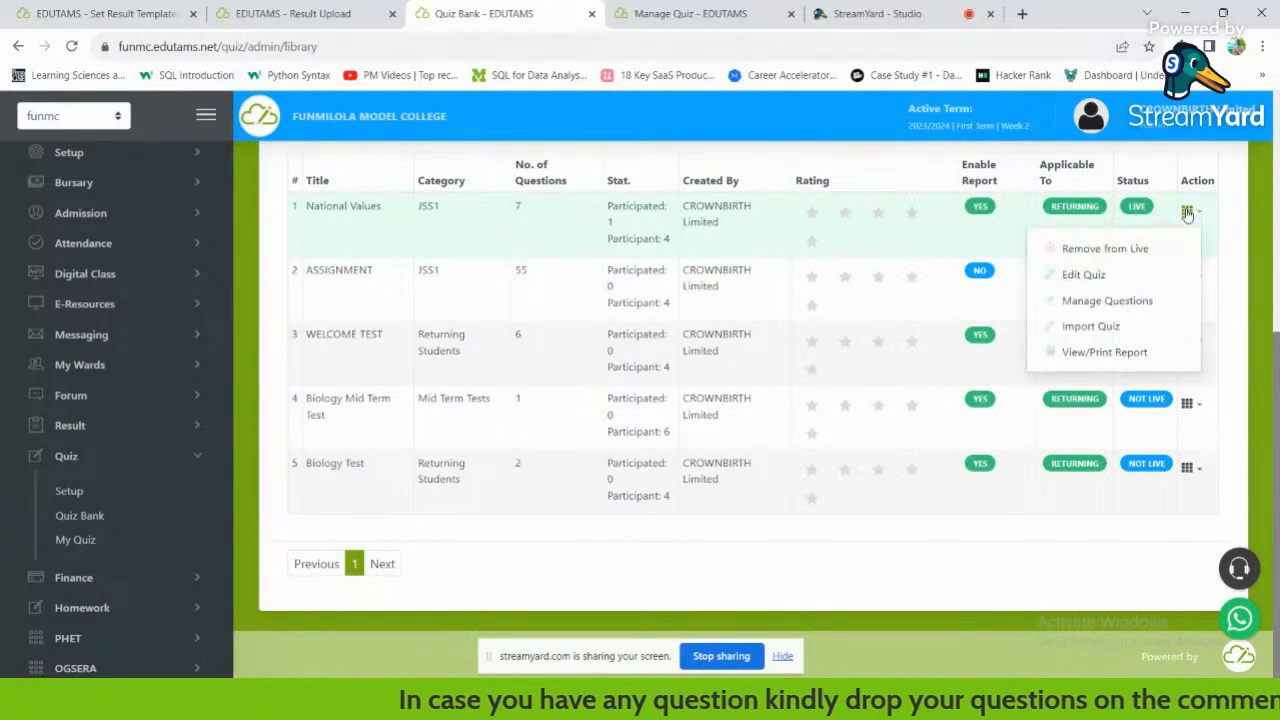
click(1100, 351)
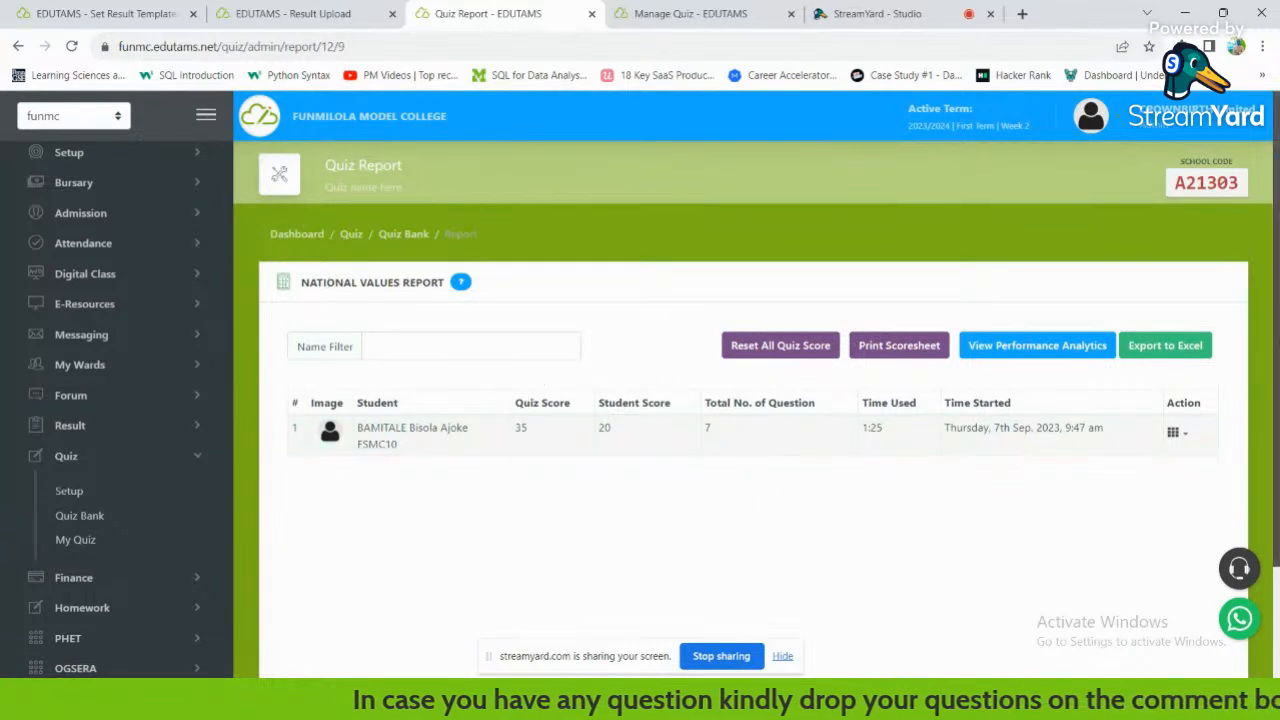
scroll(740, 400, down, 1)
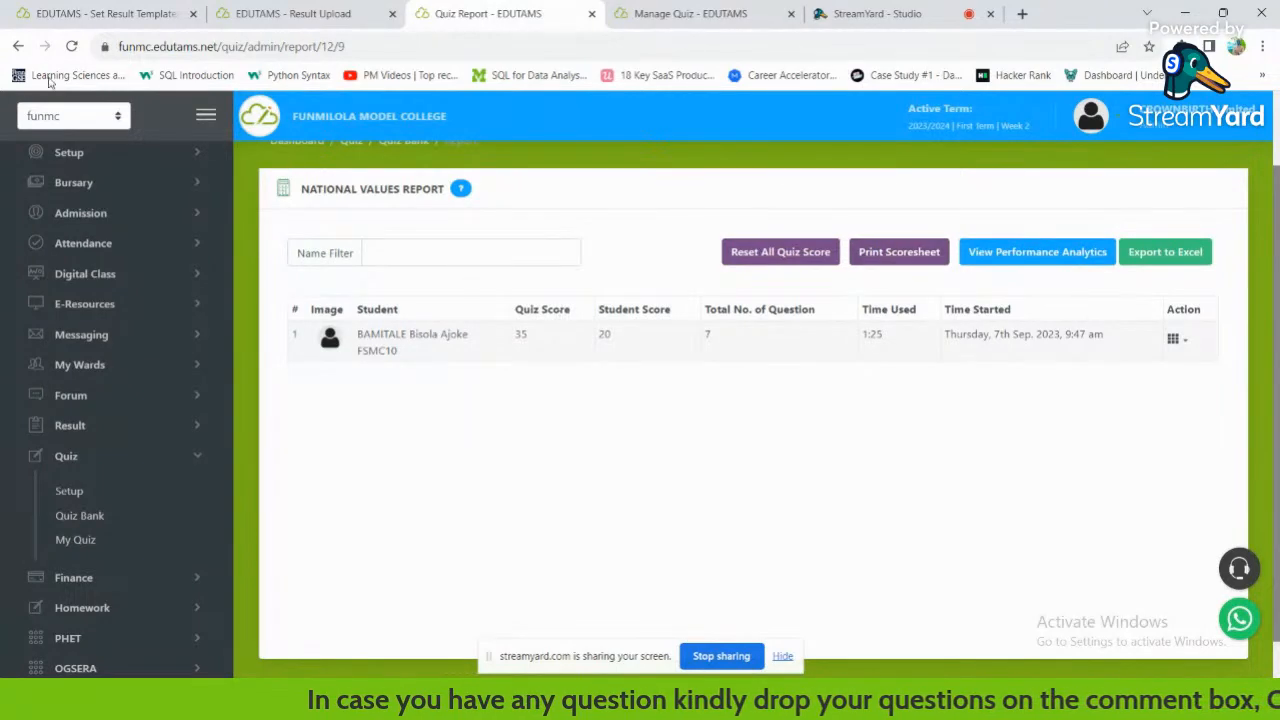
Return to the quiz bank and examine the listed quizzes, their statuses and the options for creating quizzes and submitting pending scores.
click(14, 47)
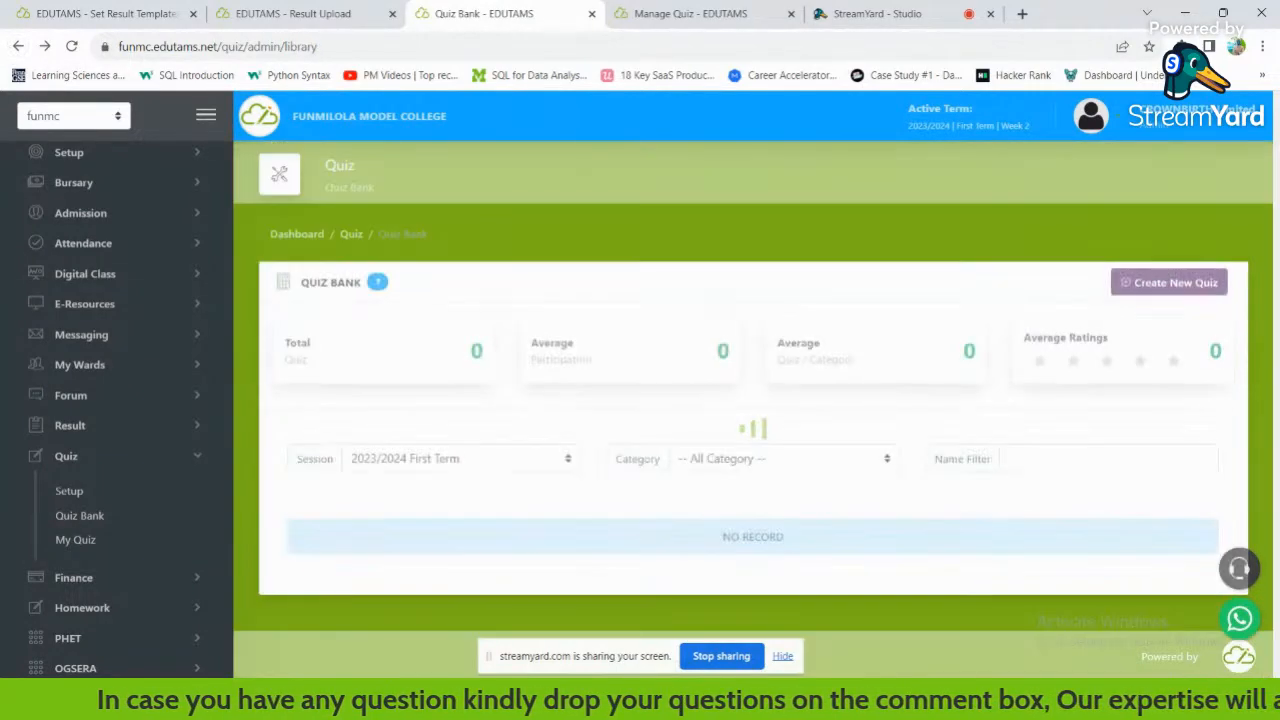
scroll(1272, 254, down, 3)
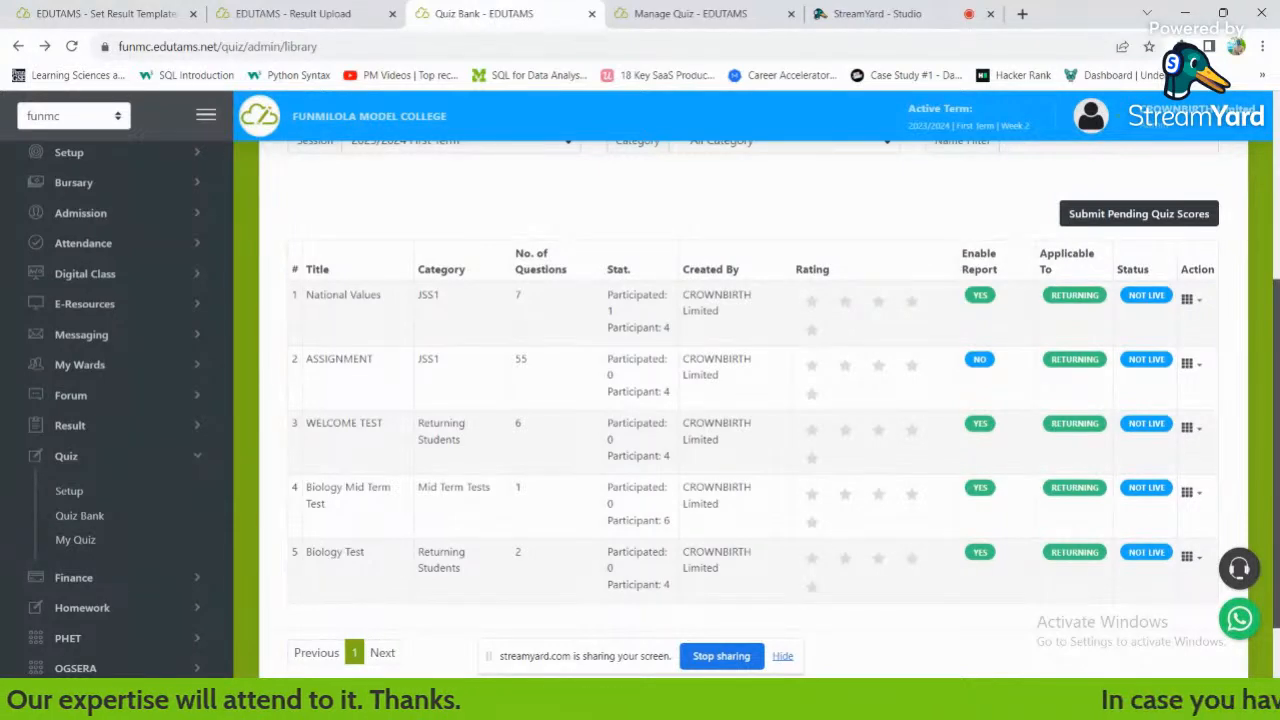
drag(1276, 398, 1274, 292)
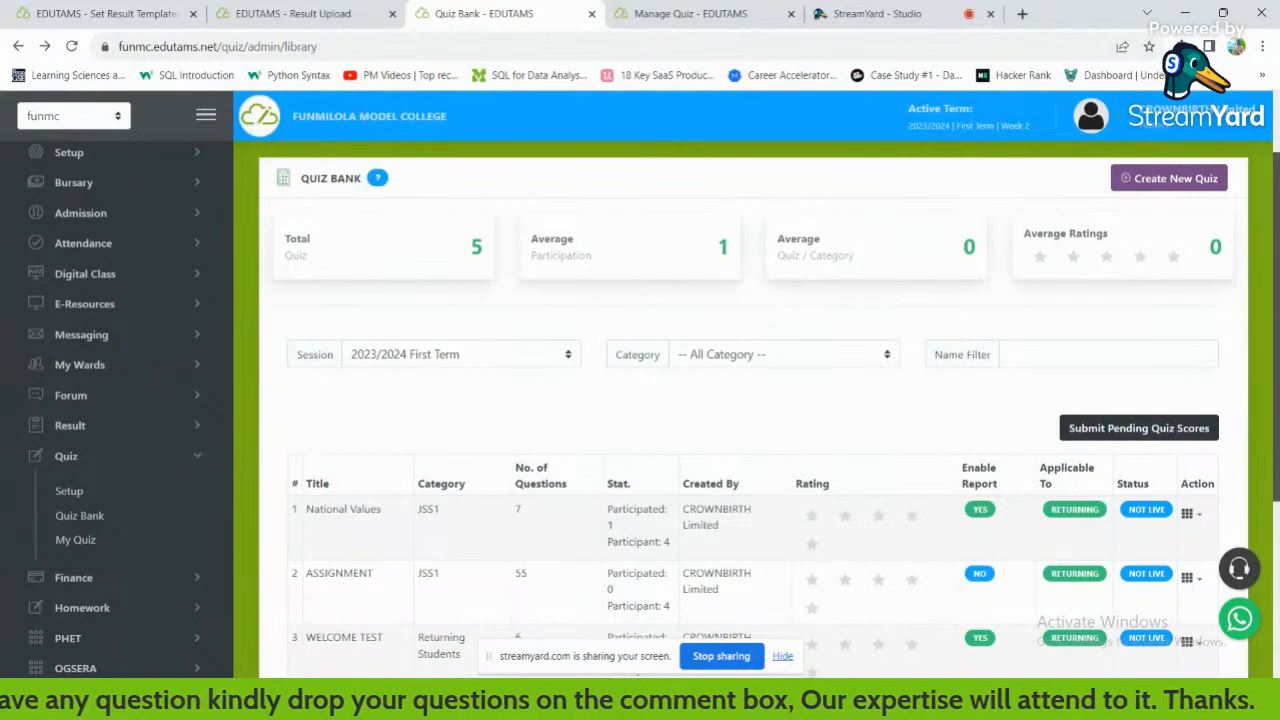
scroll(750, 400, down, 1)
scroll(750, 400, up, 1)
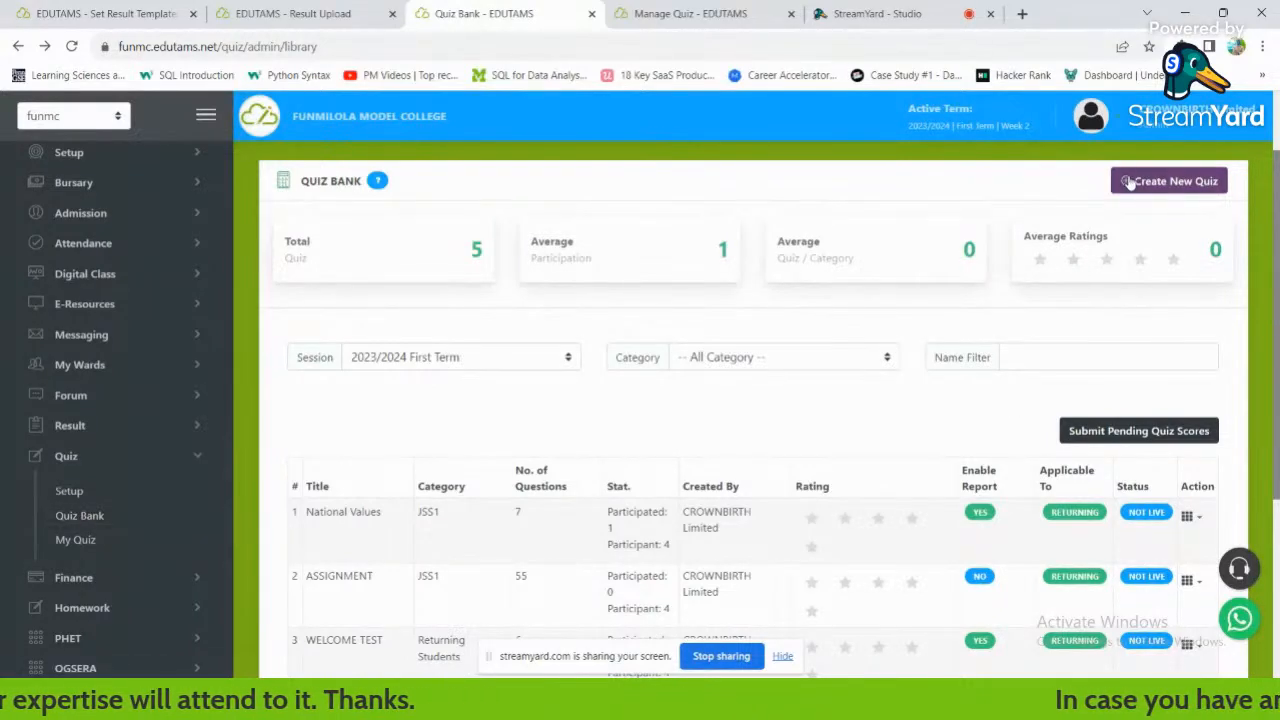
scroll(1177, 525, down, 3)
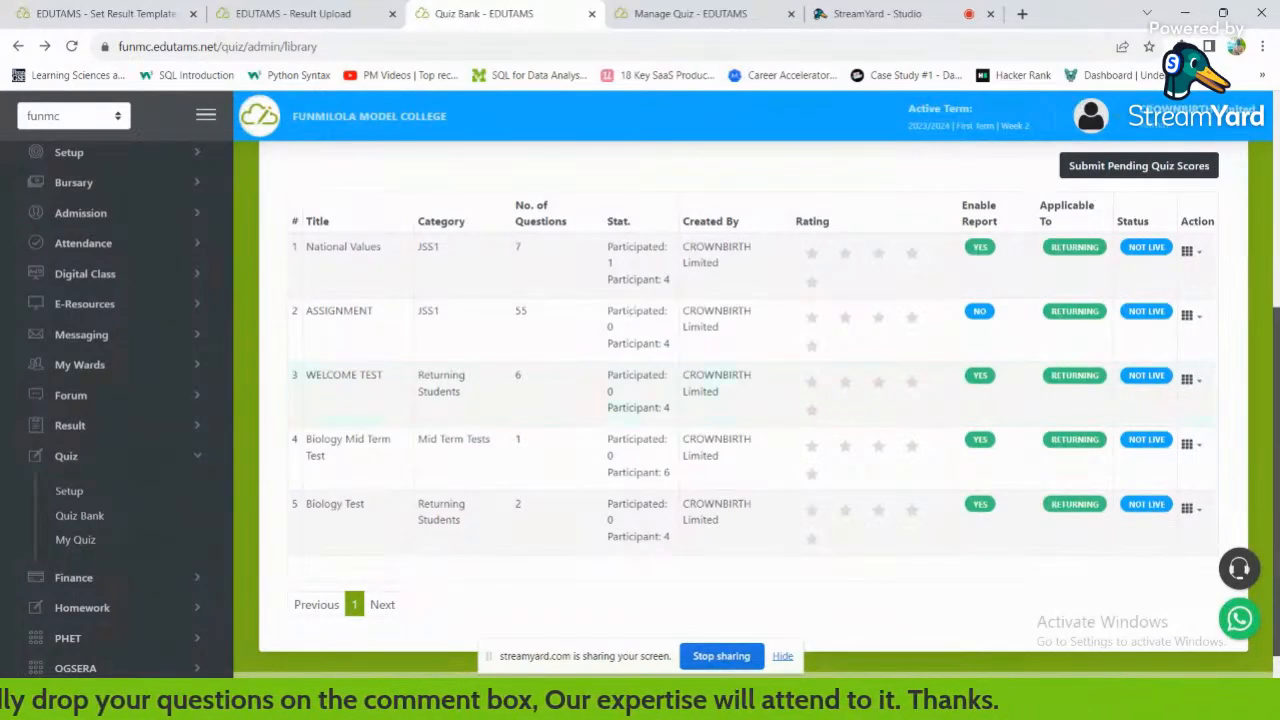
scroll(701, 423, up, 4)
scroll(701, 423, down, 3)
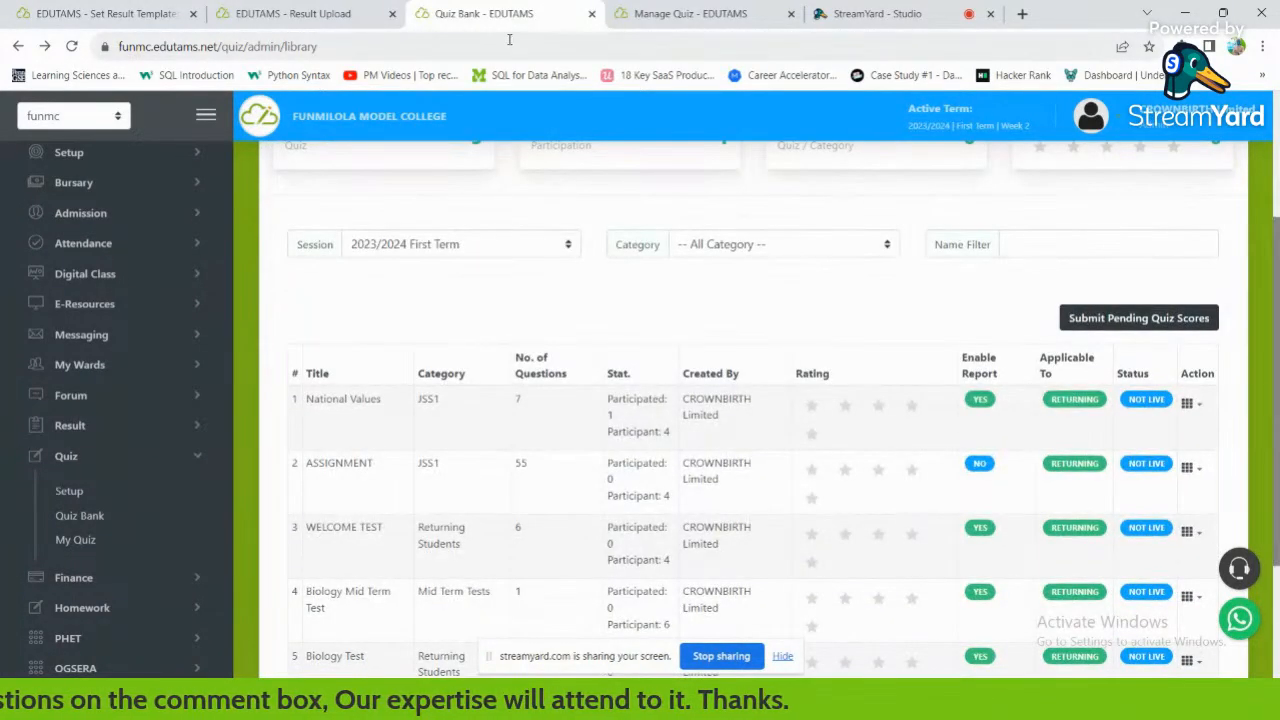
Switch to the parent's account in the other browser, open the second ward's report card, and go to the ward's C.A scores page.
key(alt+Tab)
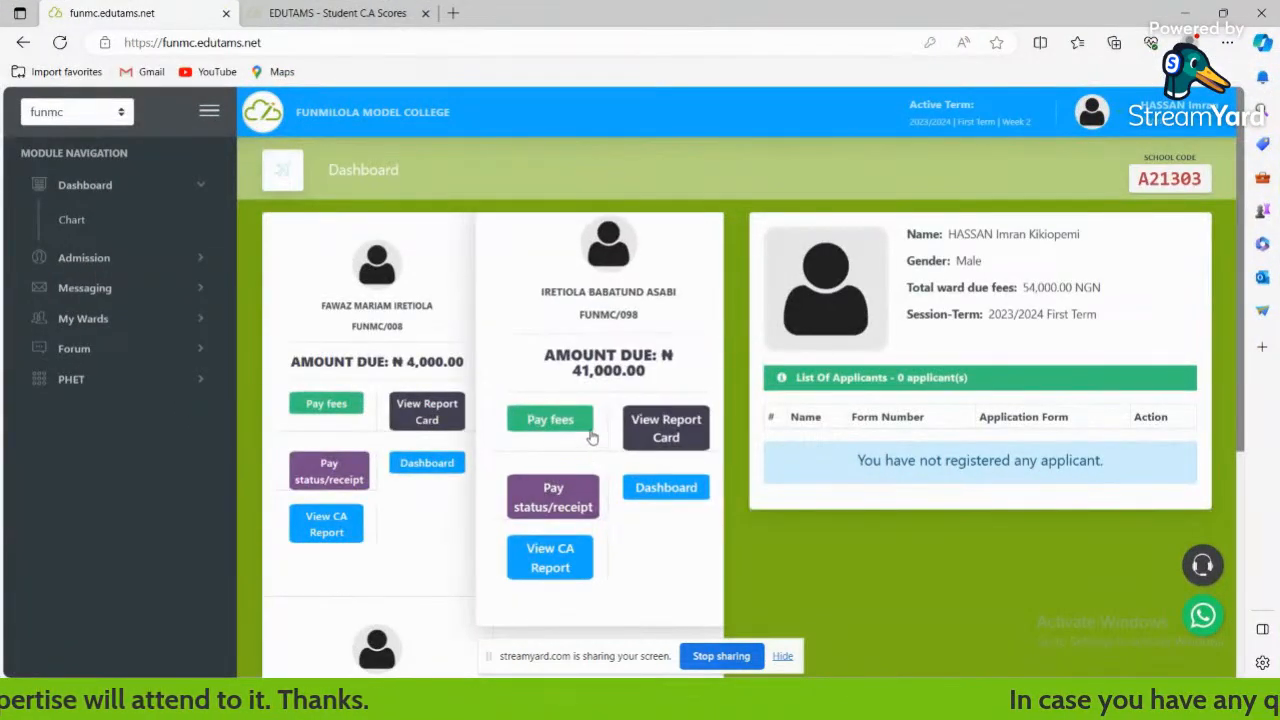
click(665, 437)
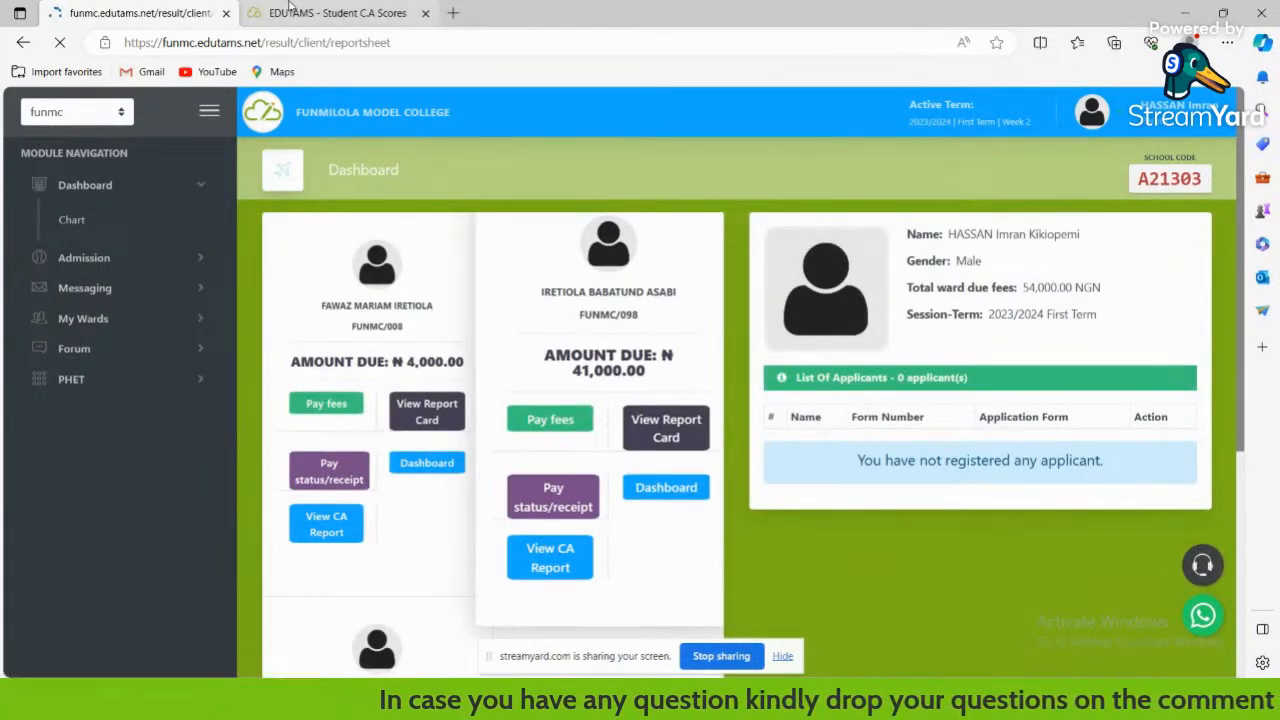
click(290, 10)
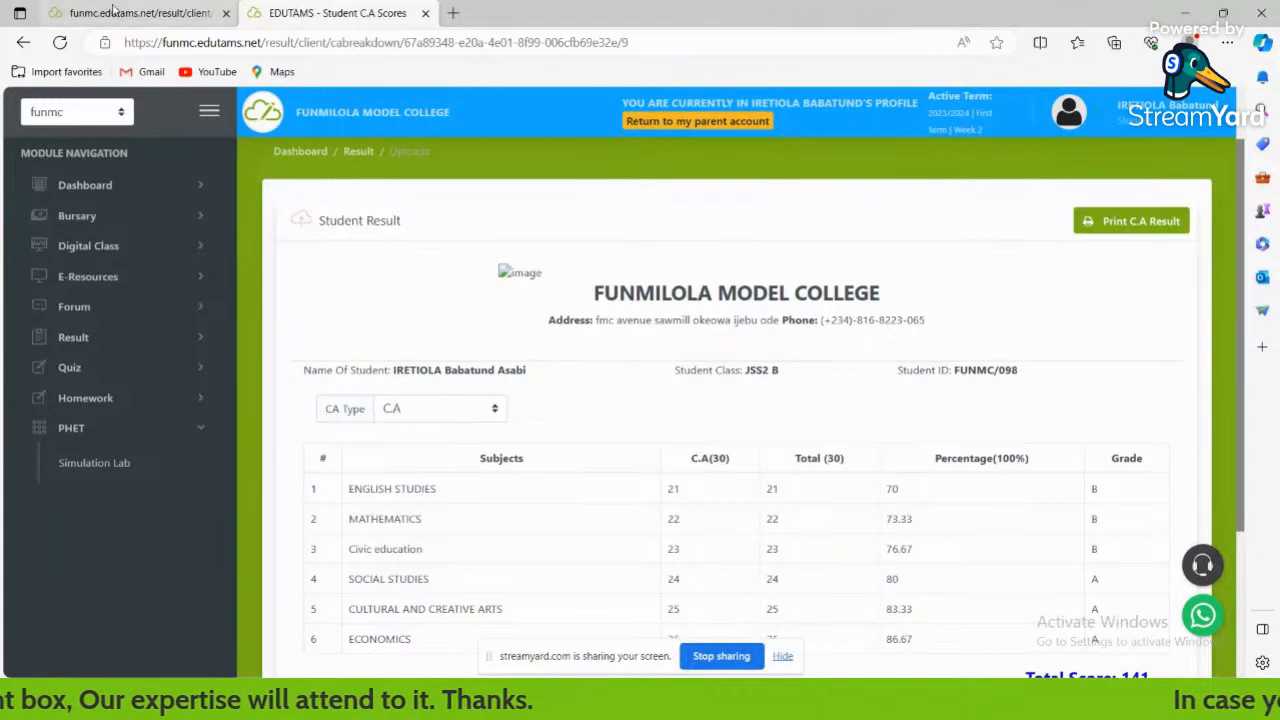
Open the ward's dashboard and go to the ward's own quiz list.
click(130, 195)
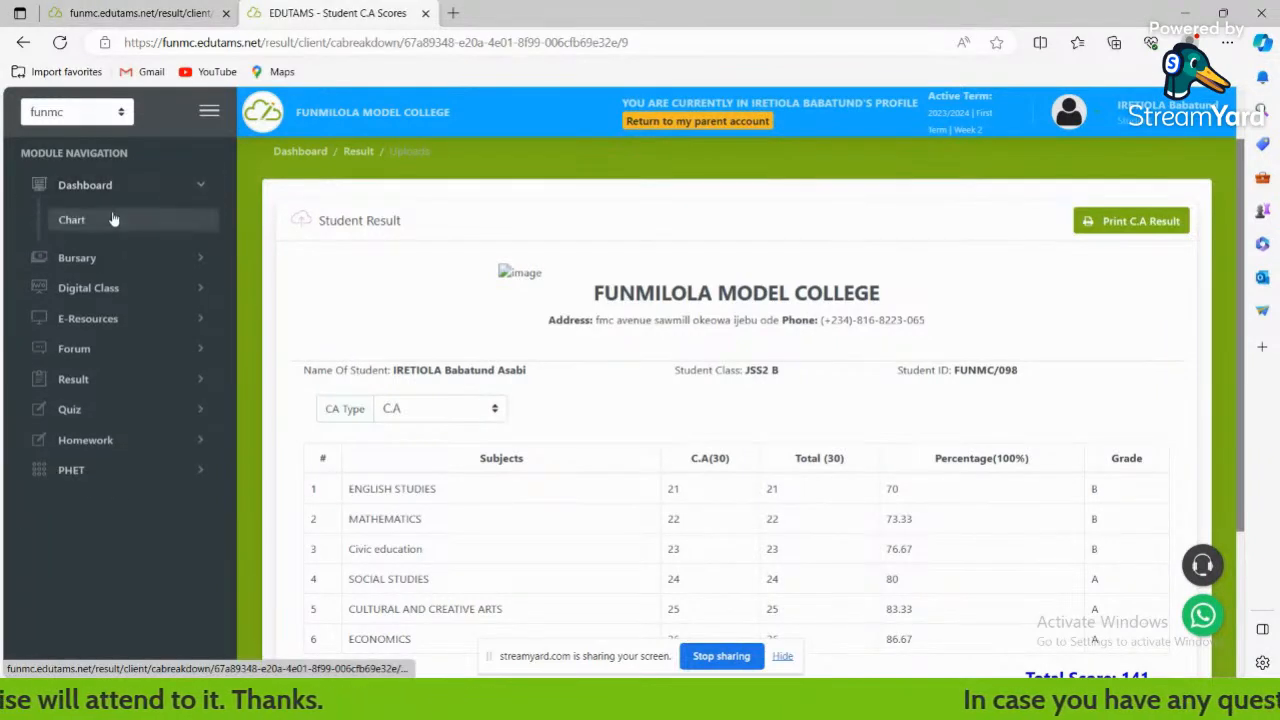
click(112, 219)
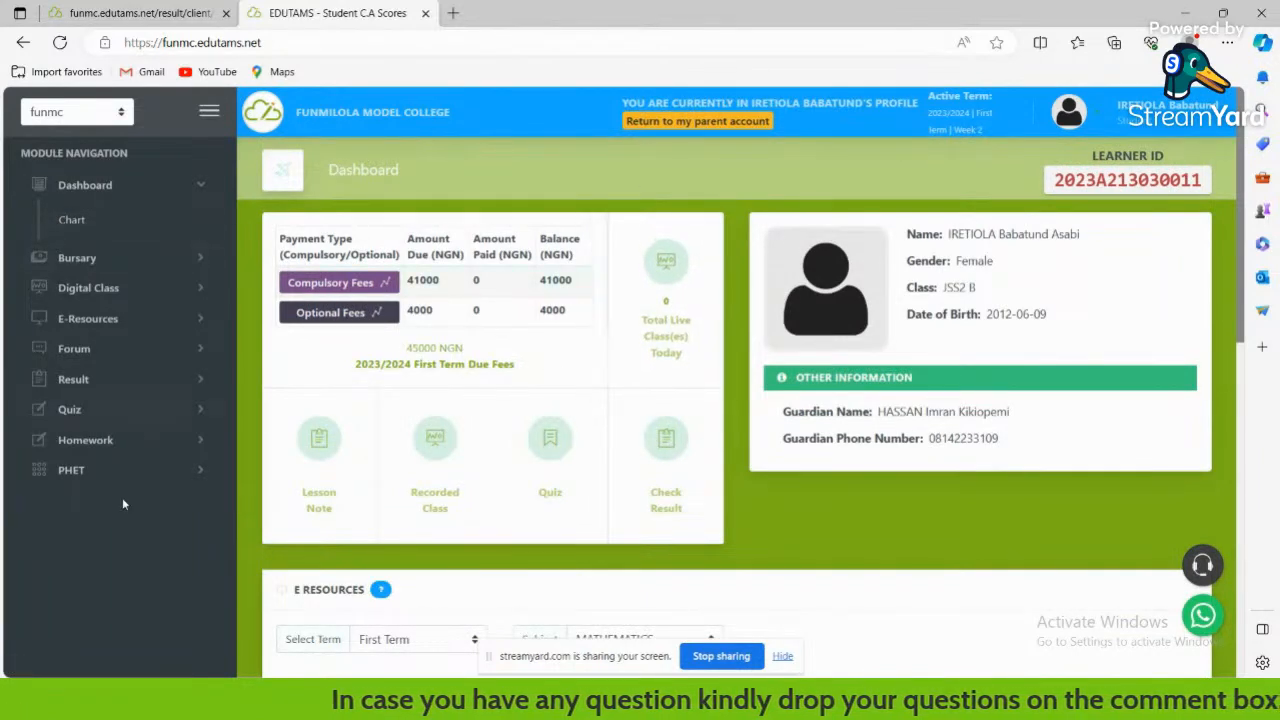
click(80, 414)
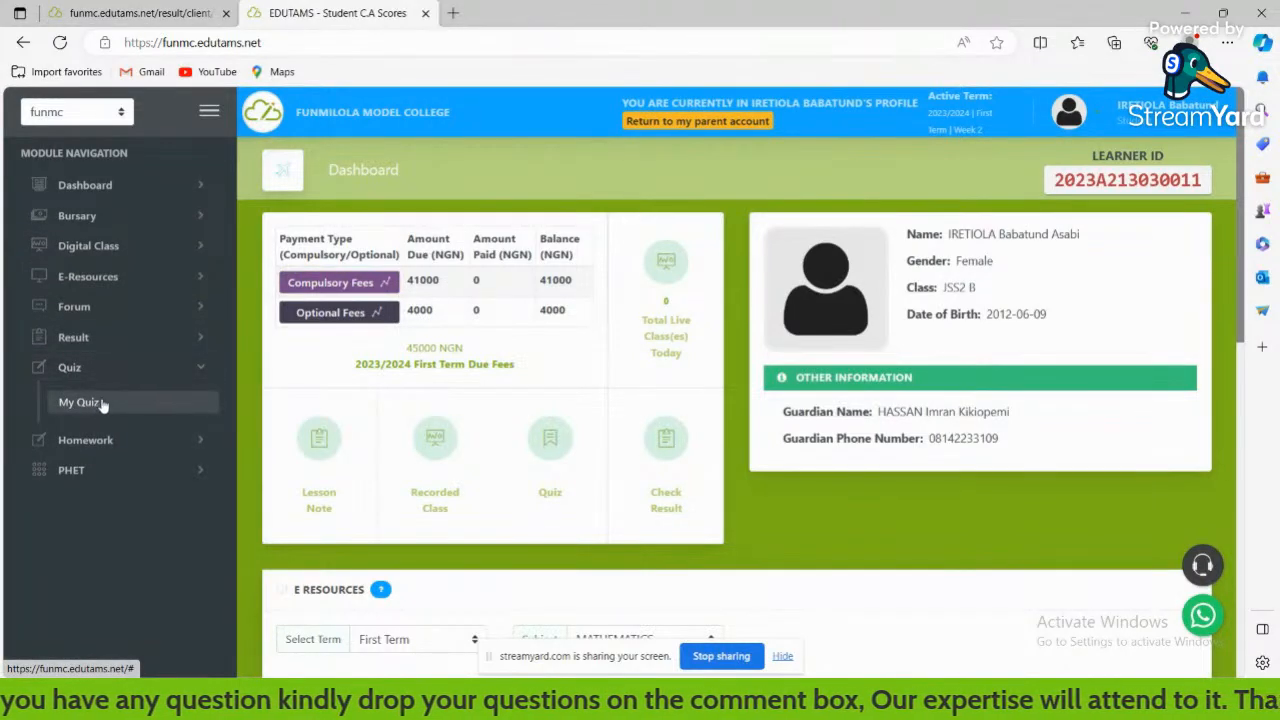
click(98, 406)
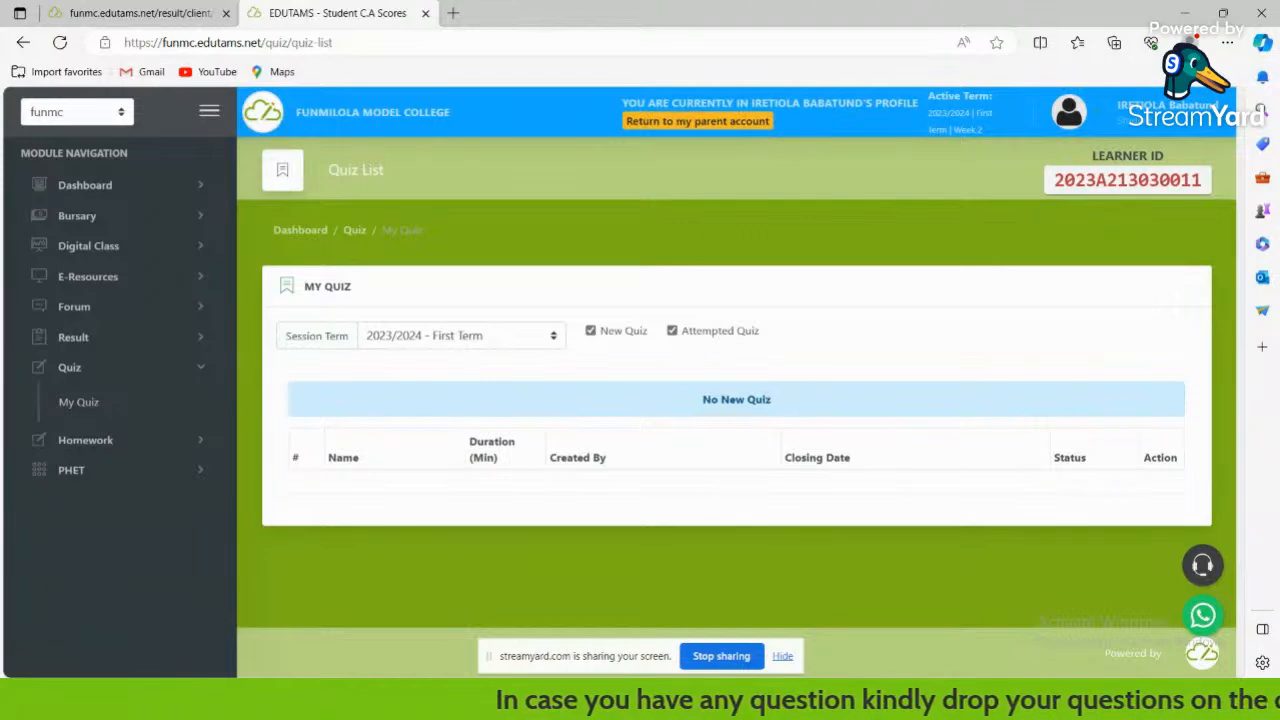
Switch back to the school's quiz bank, open the National Values quiz's edit form to check its settings, and close it without updating.
click(843, 619)
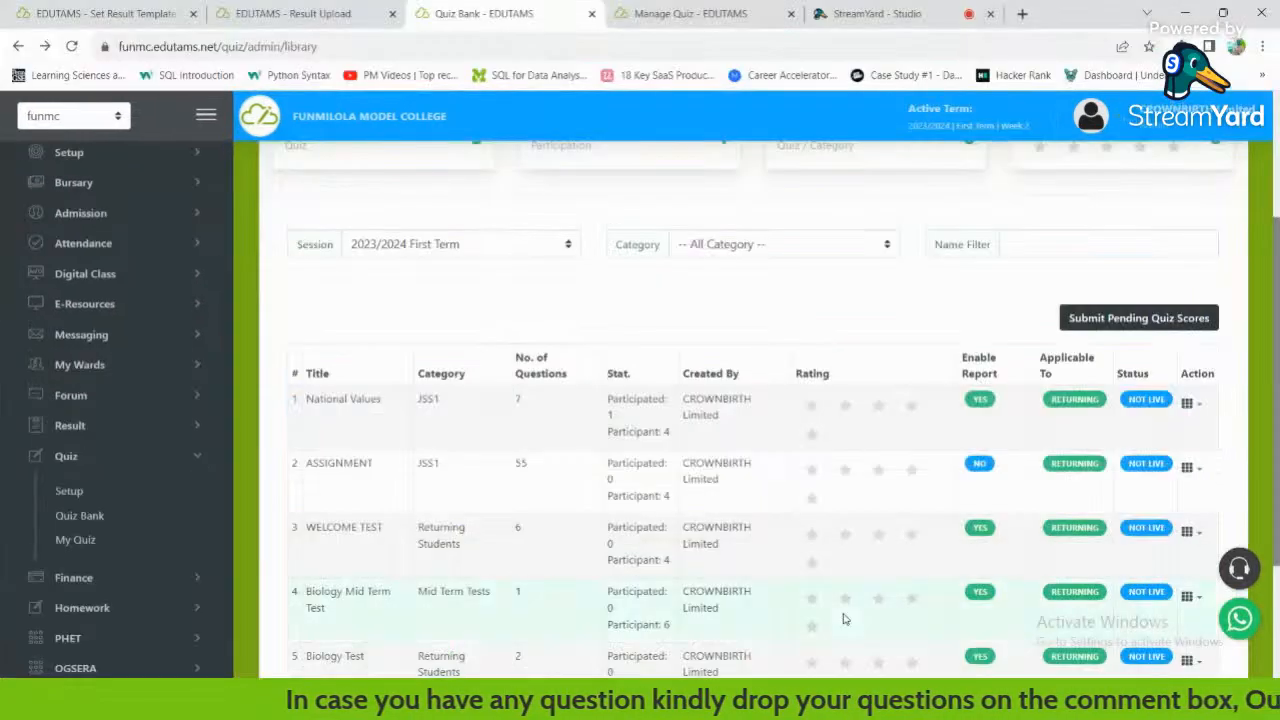
click(1187, 404)
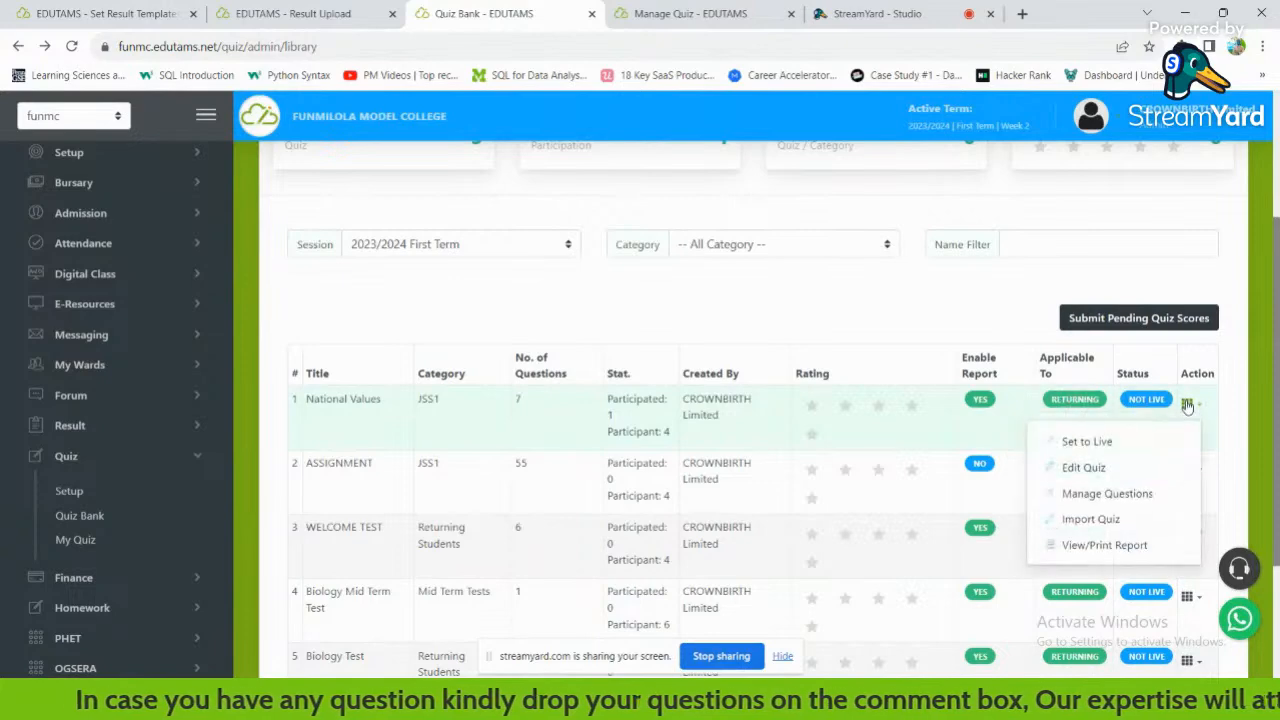
click(1099, 468)
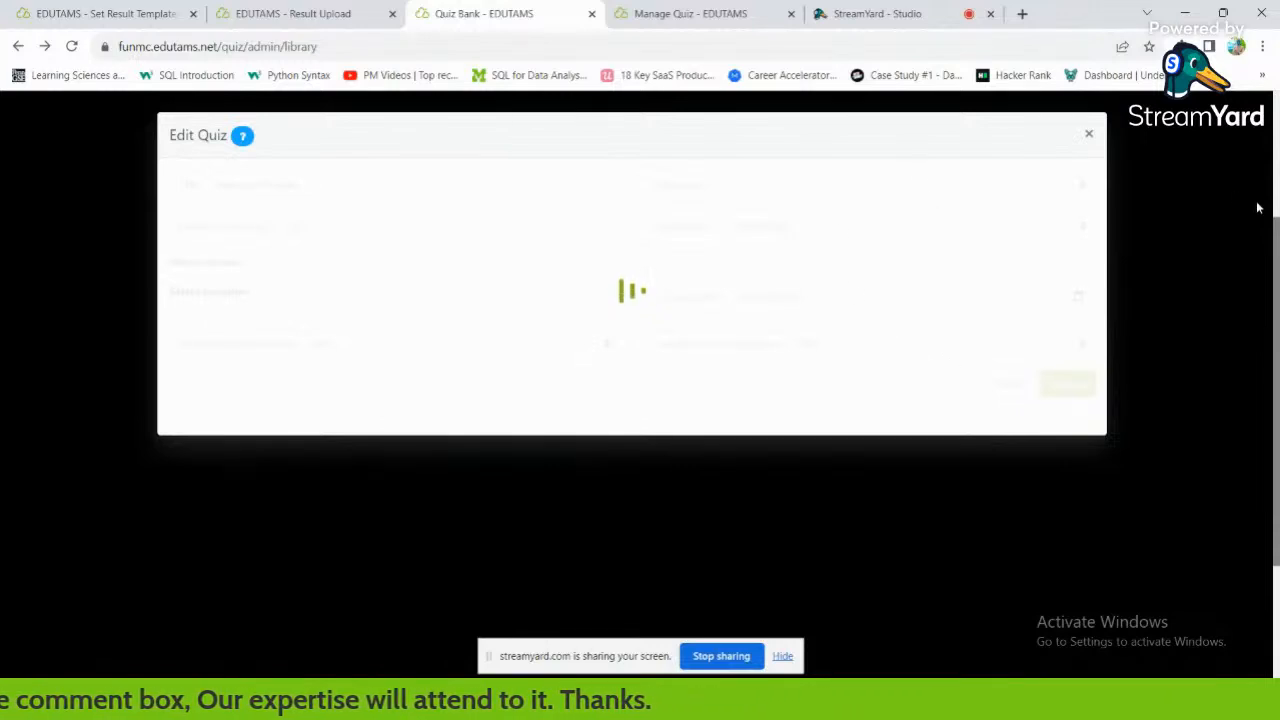
drag(1276, 254, 1276, 238)
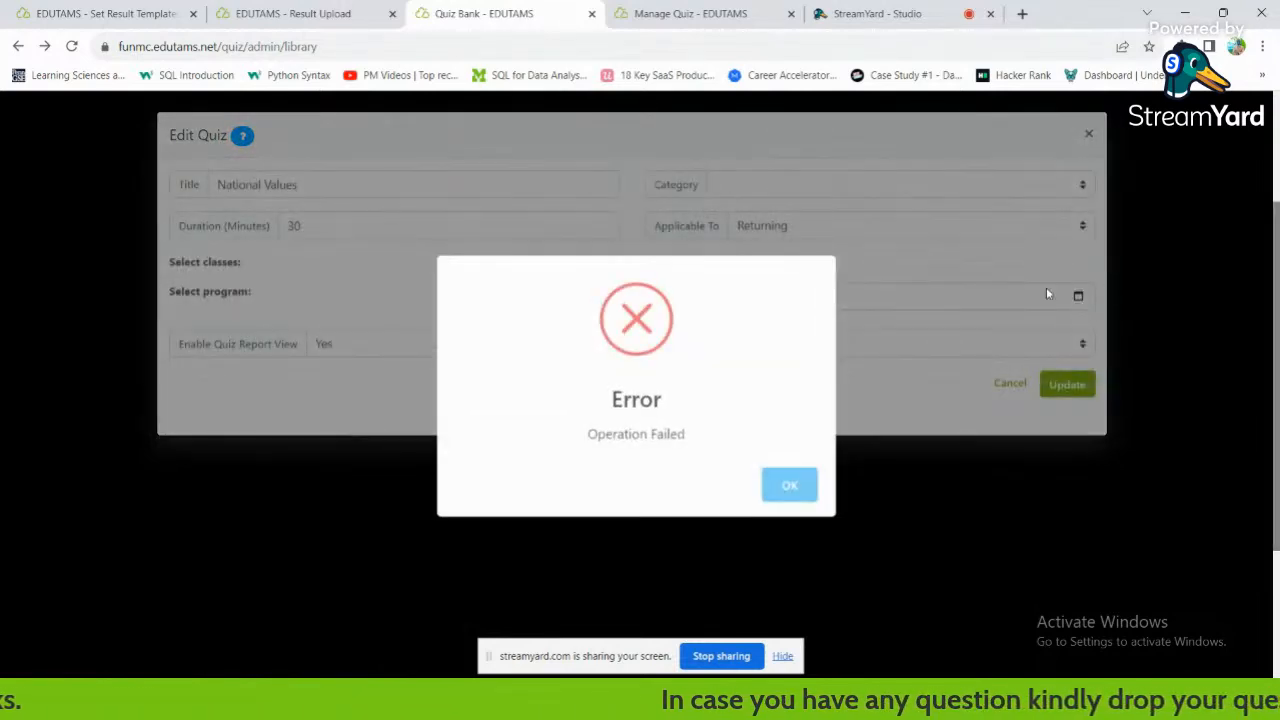
right_click(787, 481)
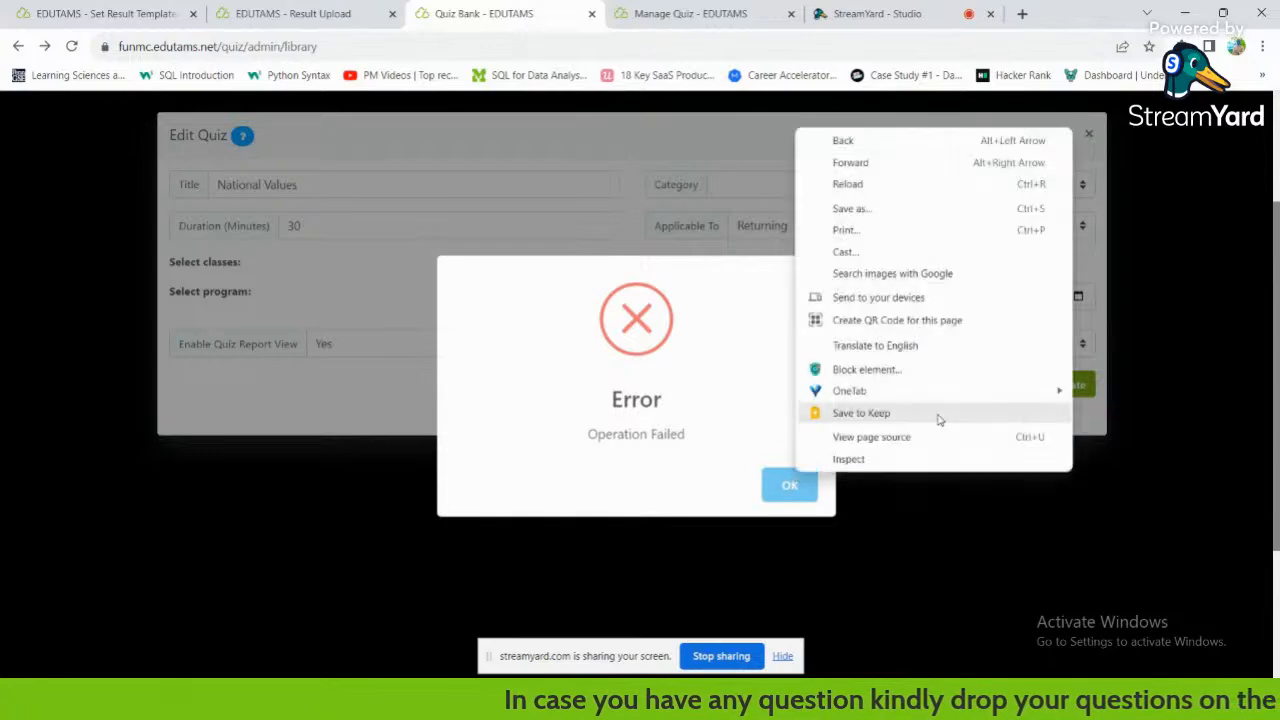
click(787, 483)
click(1012, 385)
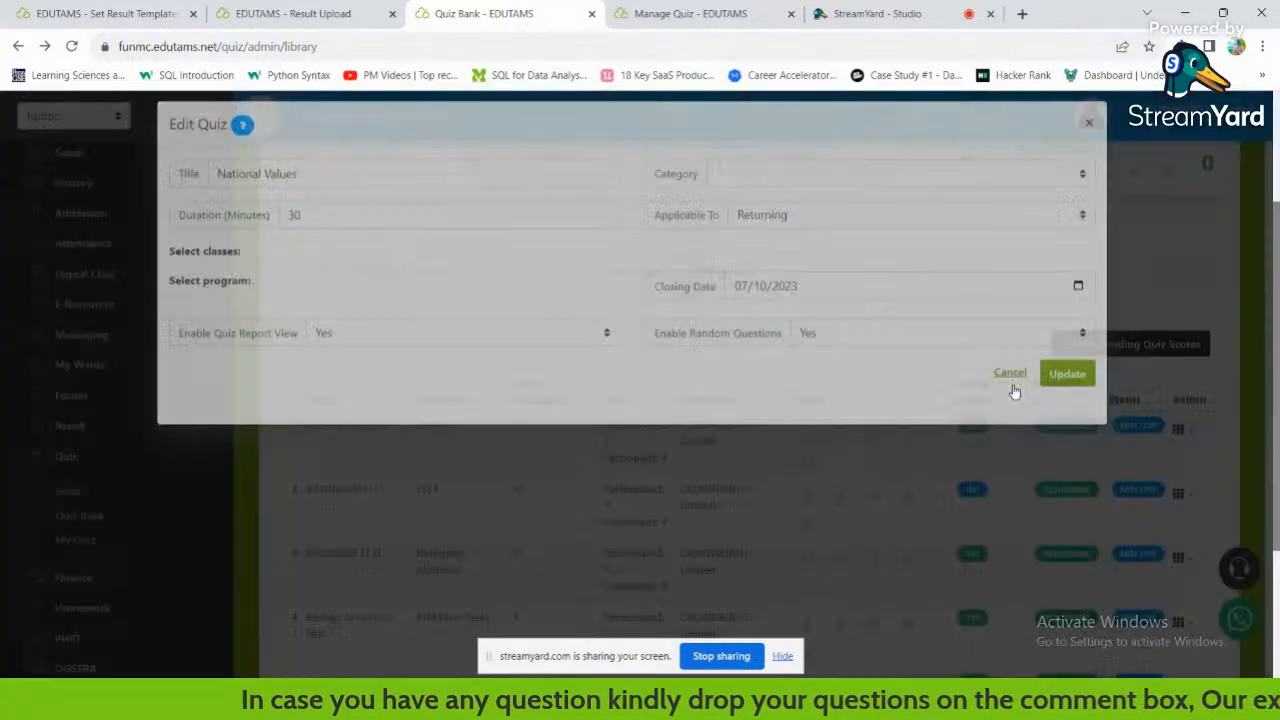
Compare the school's listed quizzes and their statuses with the ward's quiz list in the other browser, and return to the quiz bank overview.
scroll(1276, 500, down, 3)
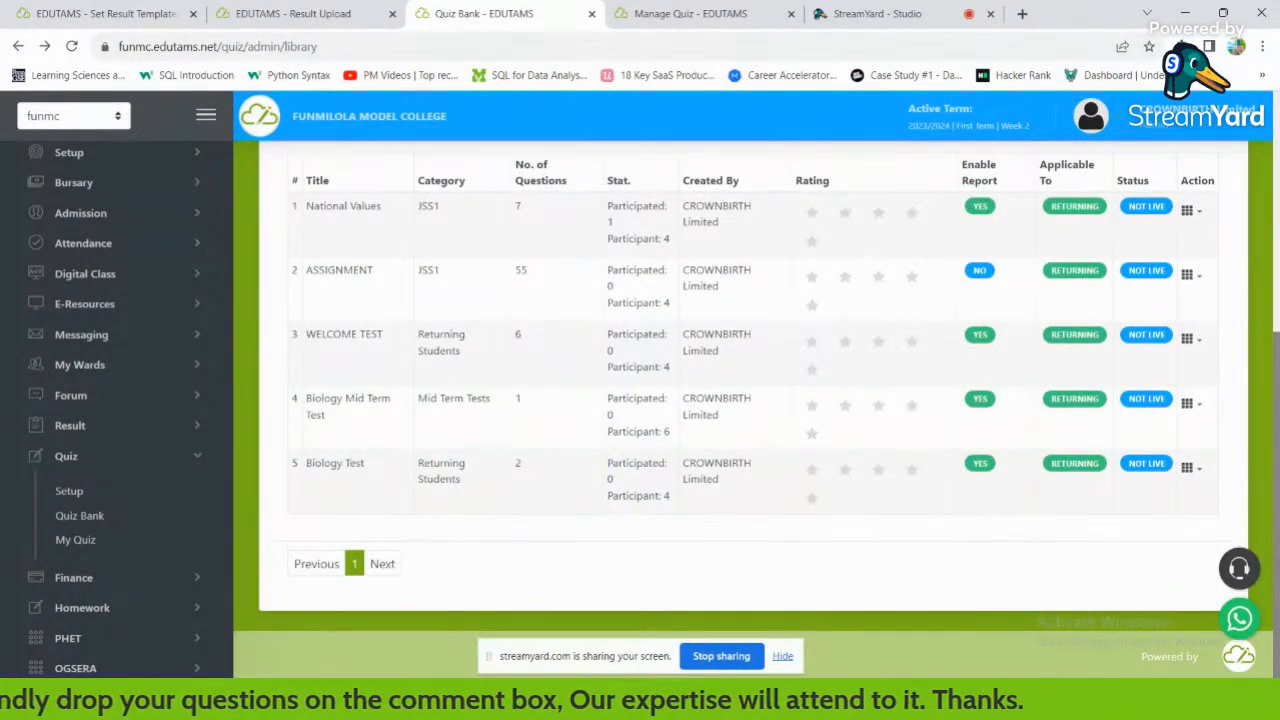
key(alt+Tab)
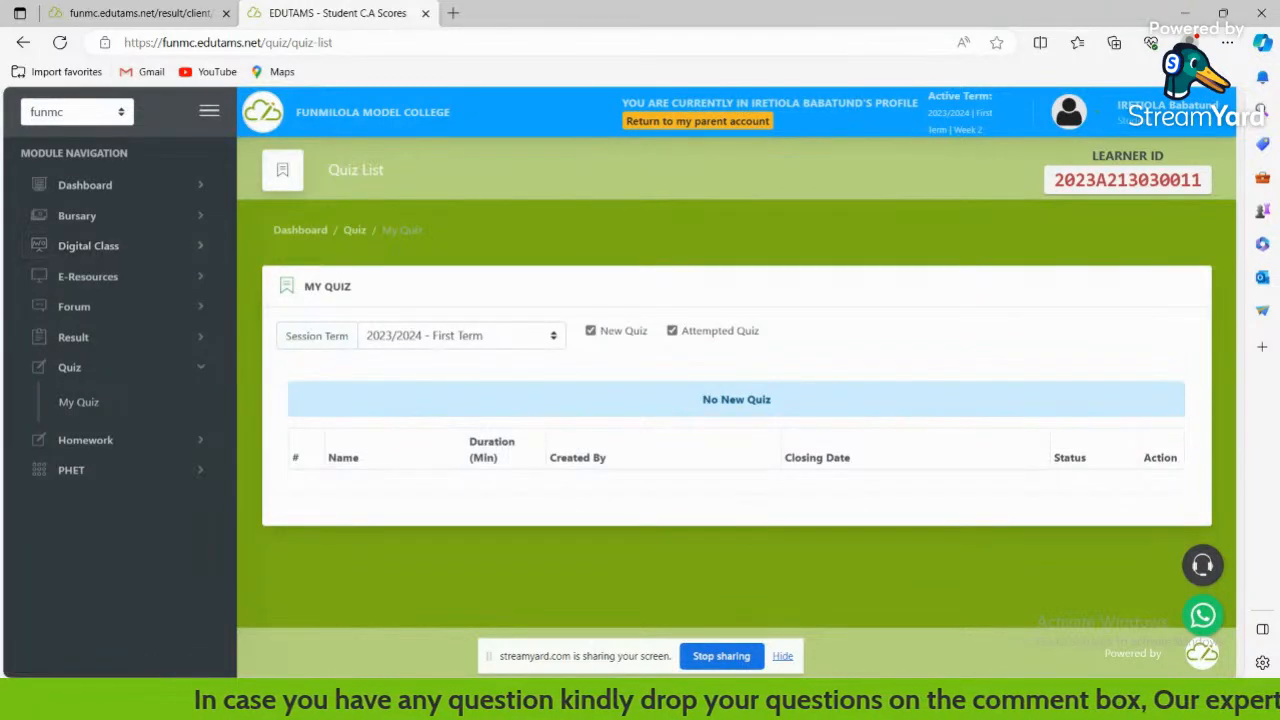
click(867, 625)
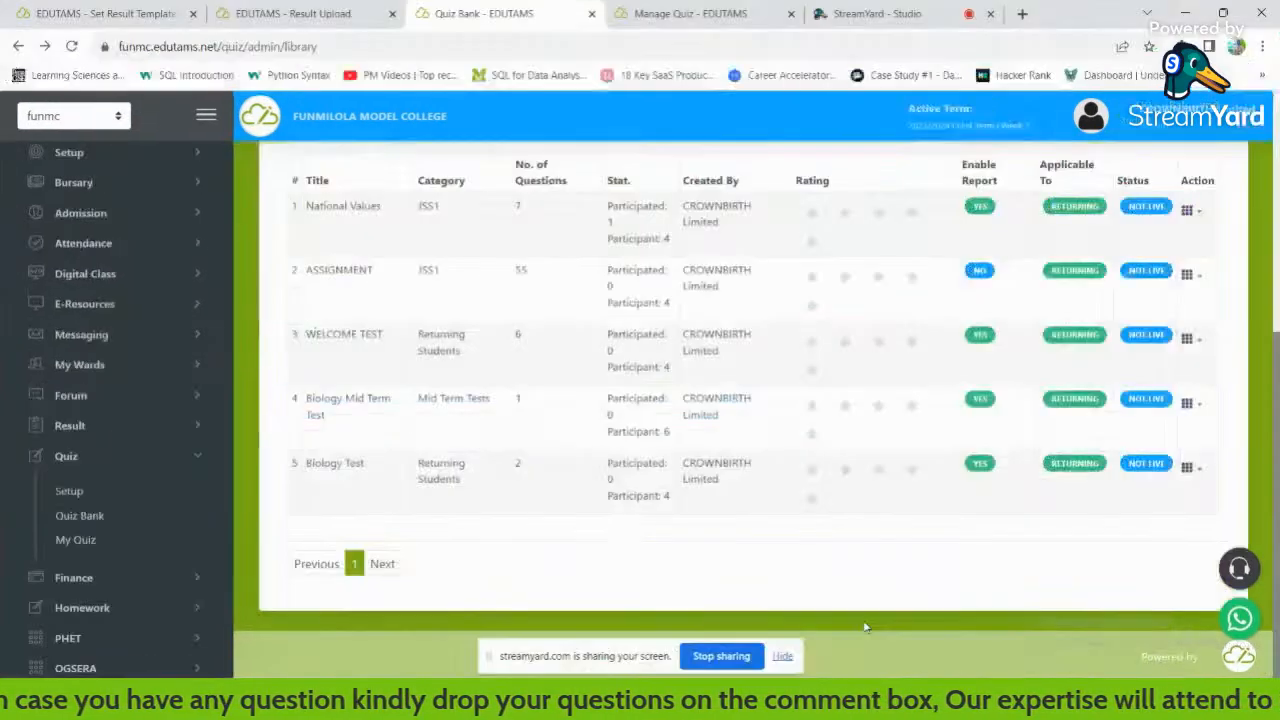
scroll(1247, 433, up, 4)
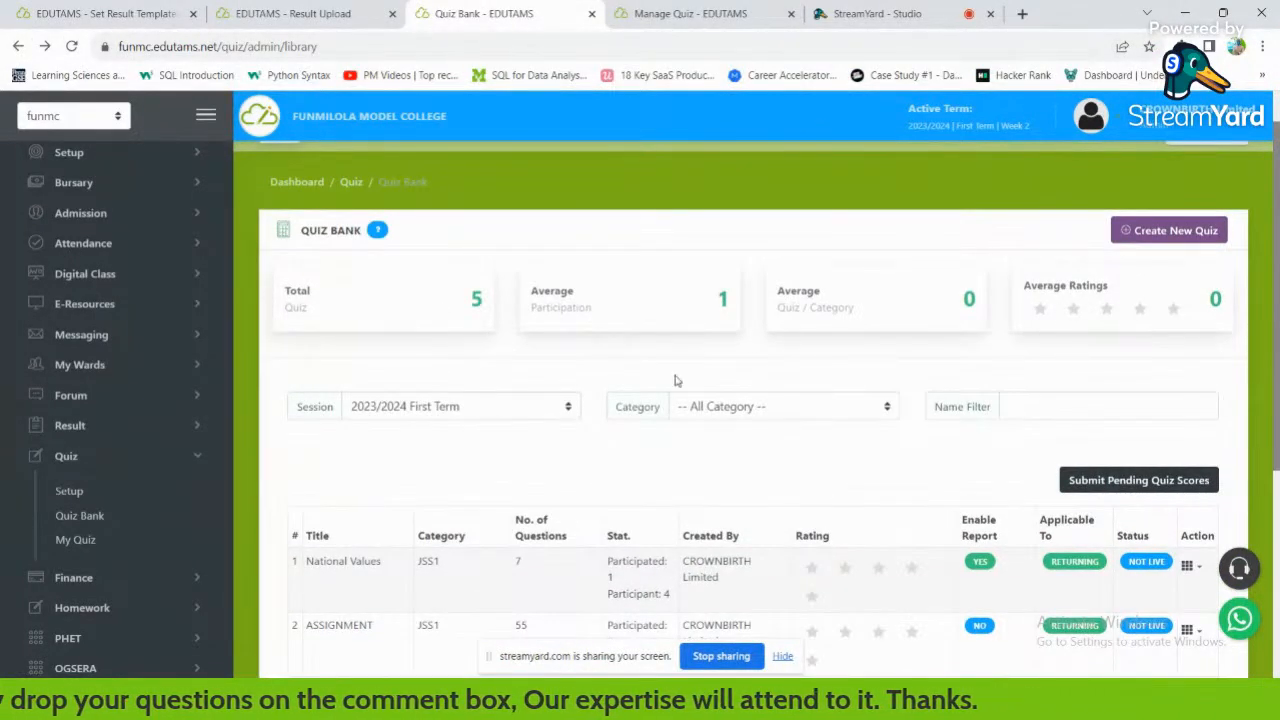
scroll(996, 287, down, 3)
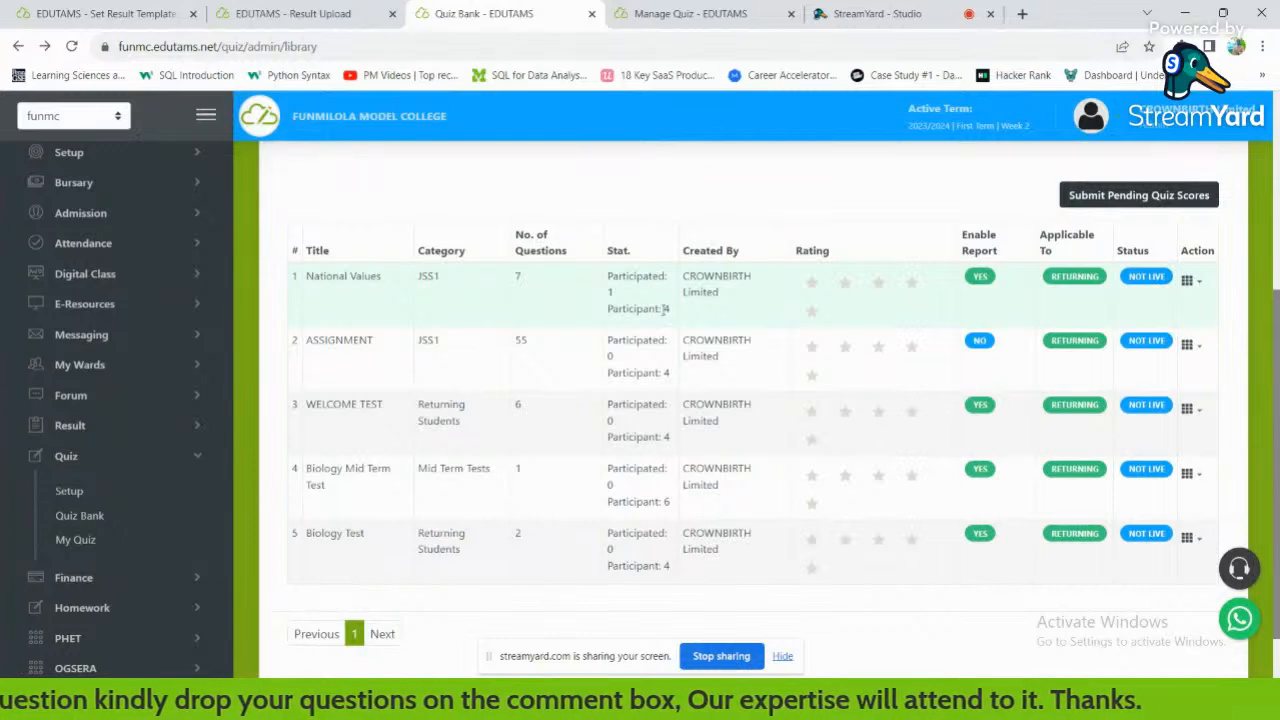
Request the View/Print Report for the National Values quiz, and switch to the StreamYard studio to check the viewers' comments.
click(1188, 283)
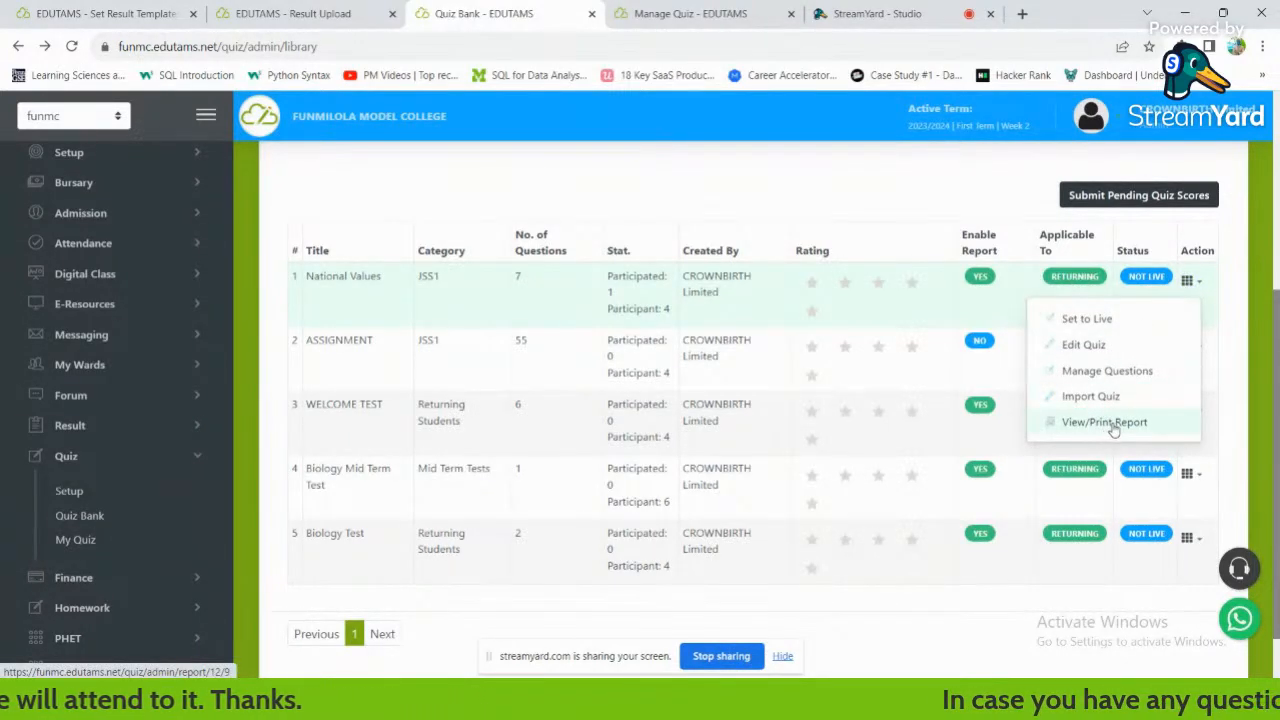
click(1111, 426)
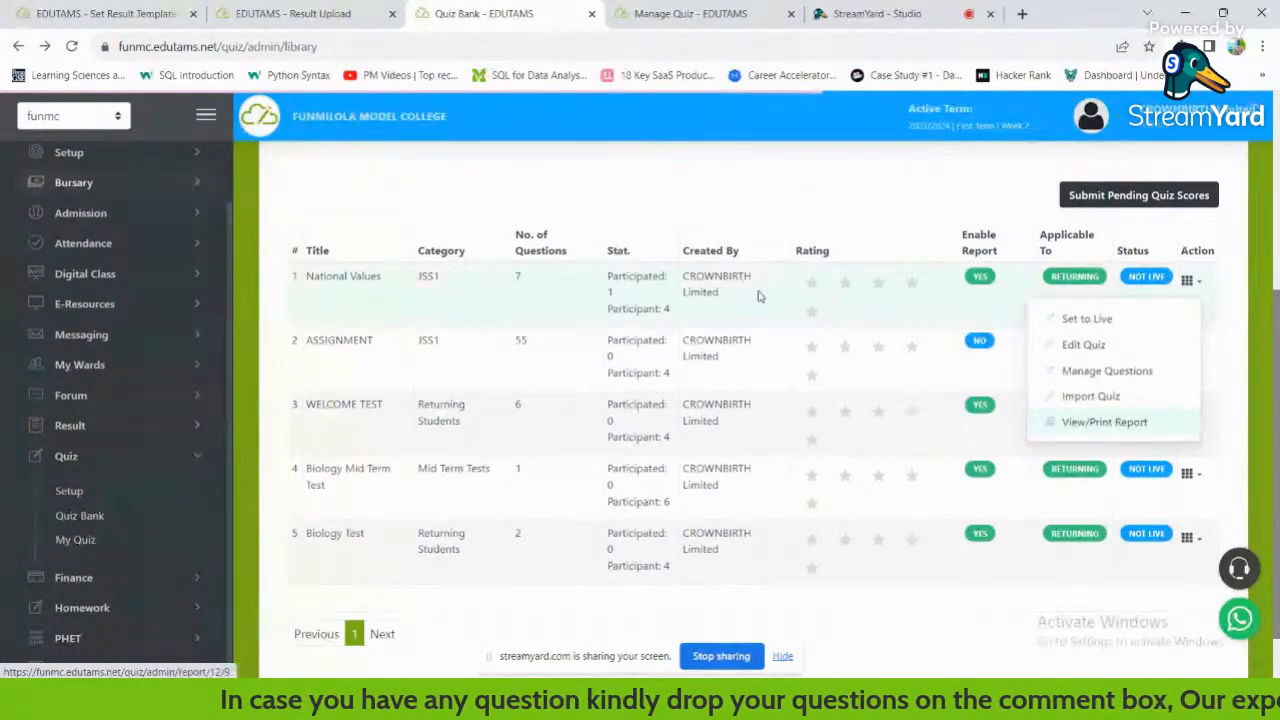
scroll(1277, 137, up, 4)
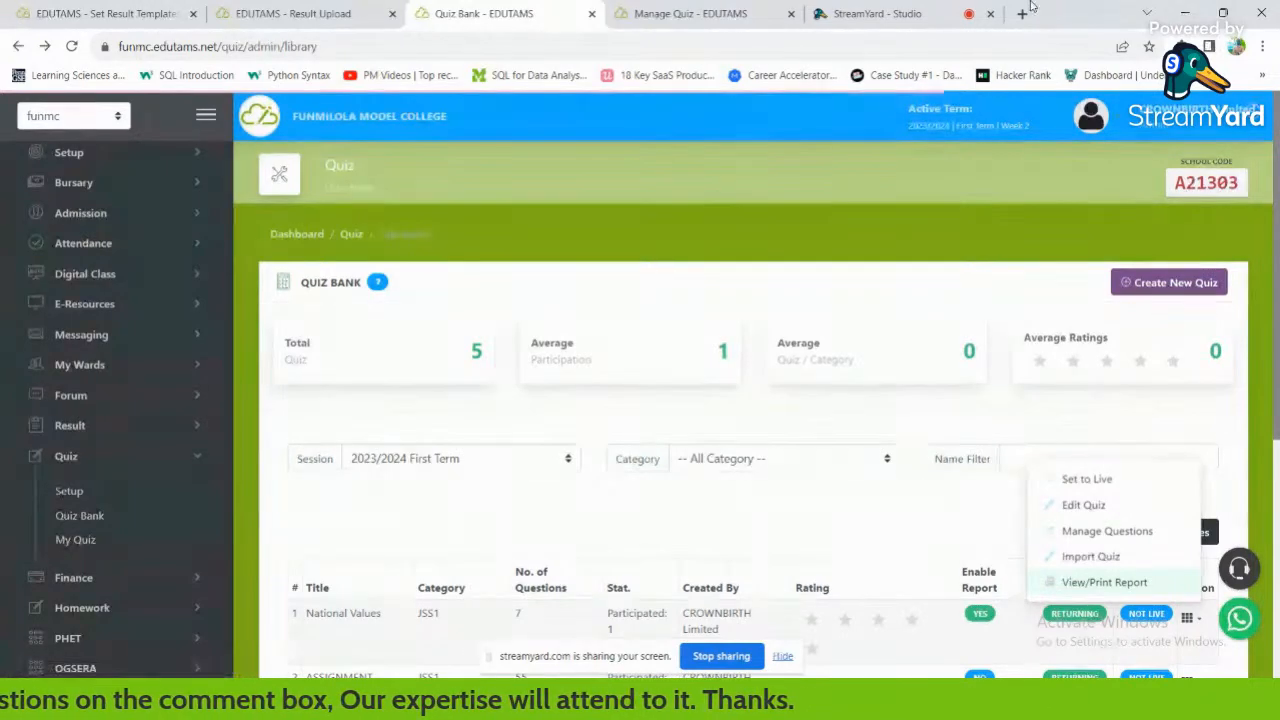
click(936, 7)
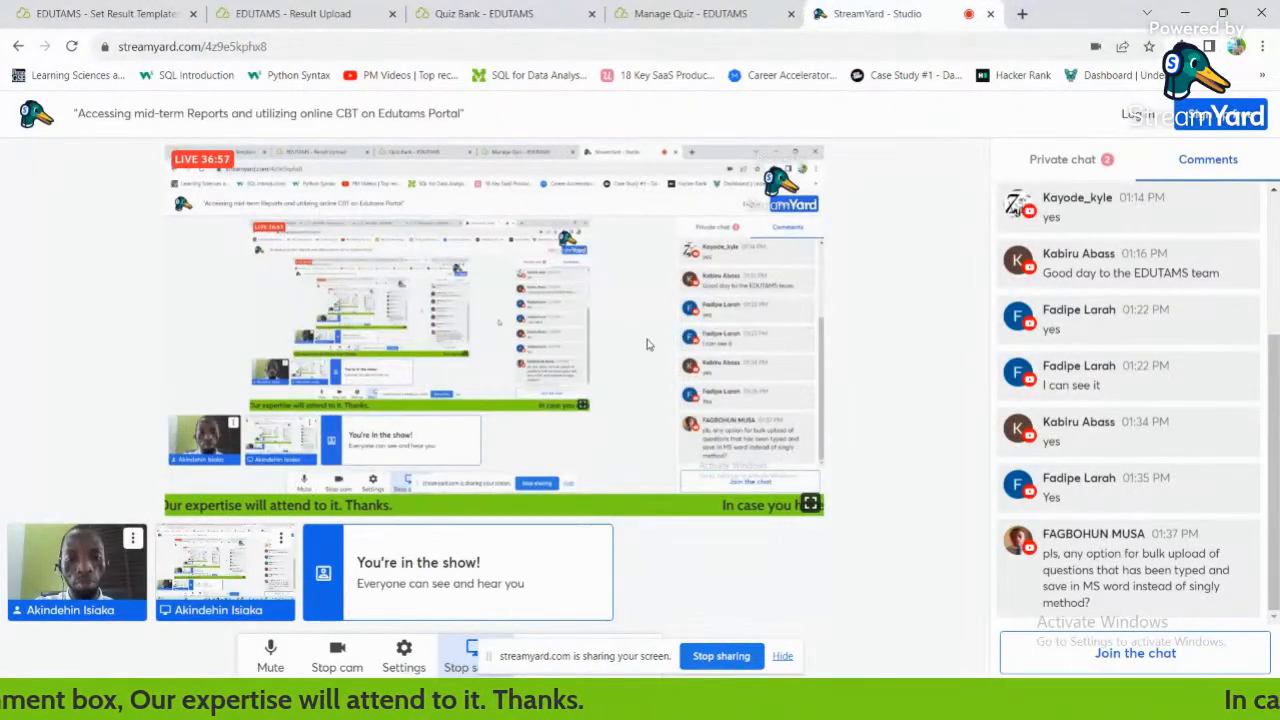